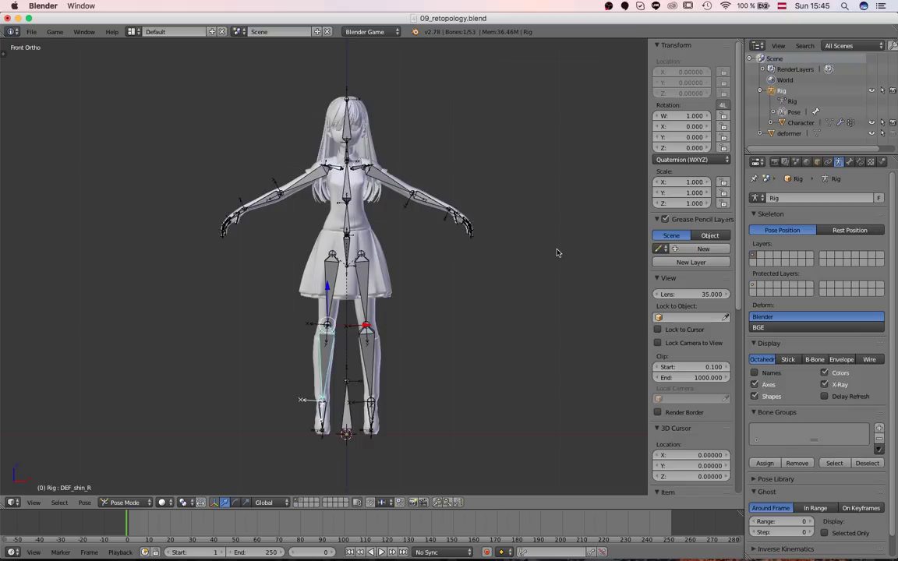
Deselect all of the rig's bones in Pose Mode and show the character from the front view
middle_drag(450, 268, 347, 286)
scroll(412, 288, up, 2)
right_click(441, 264)
scroll(390, 300, down, 1)
right_click(363, 296)
scroll(363, 296, down, 1)
key(a)
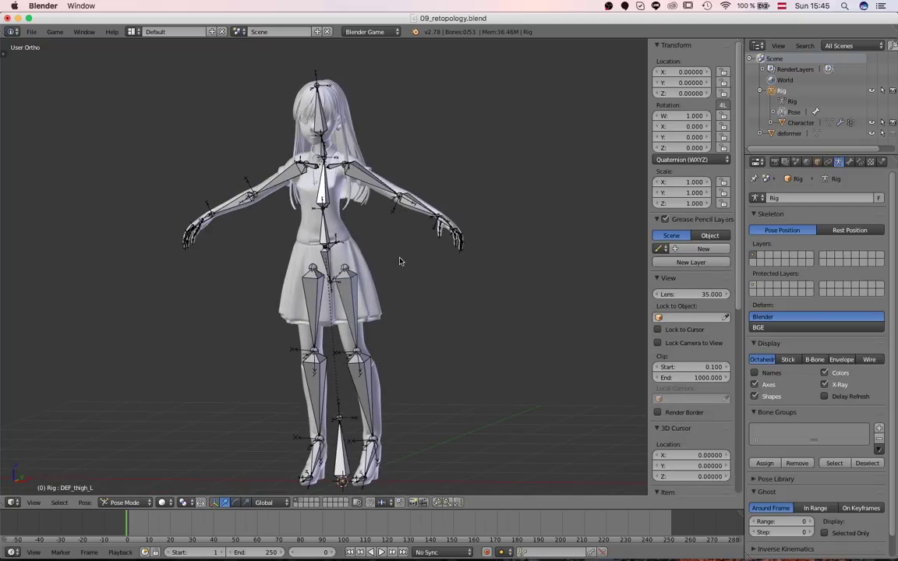
key(KP_1)
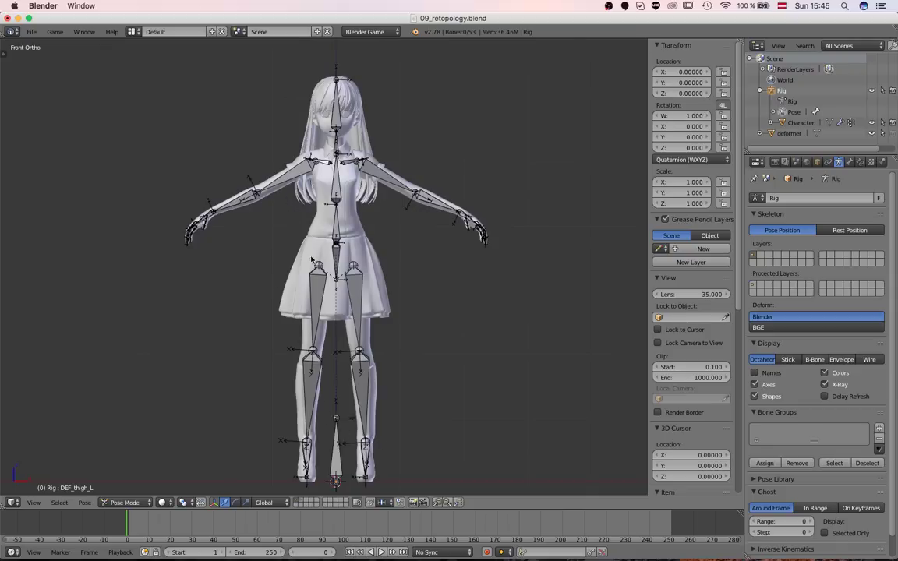
Examine the bone layout of the whole rig from the front and from angled views around the hips and torso
scroll(300, 343, down, 3)
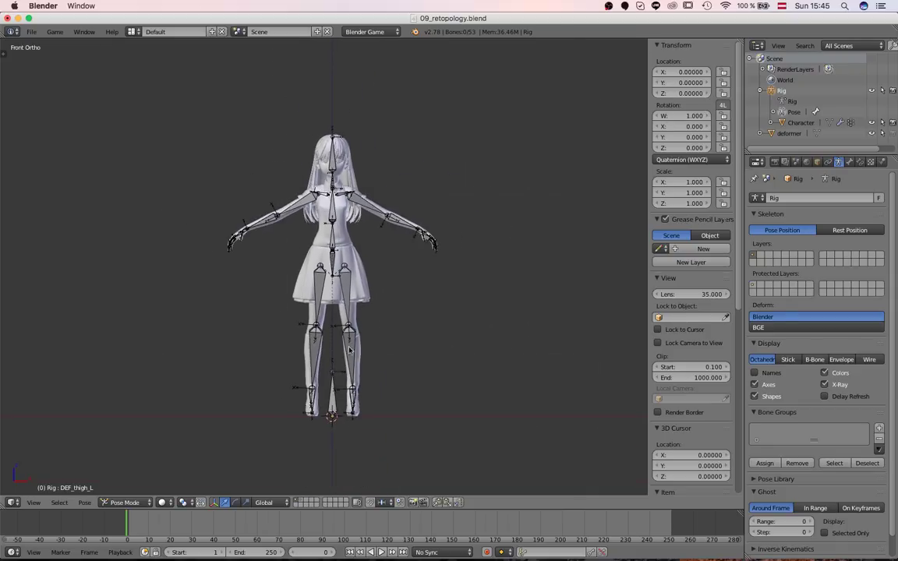
scroll(281, 351, up, 1)
scroll(286, 322, up, 3)
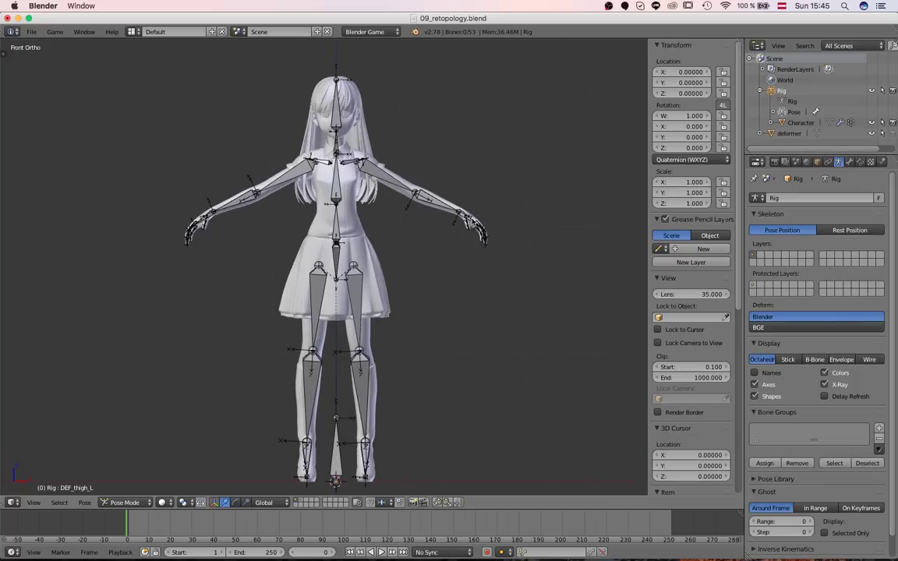
middle_drag(331, 238, 326, 350)
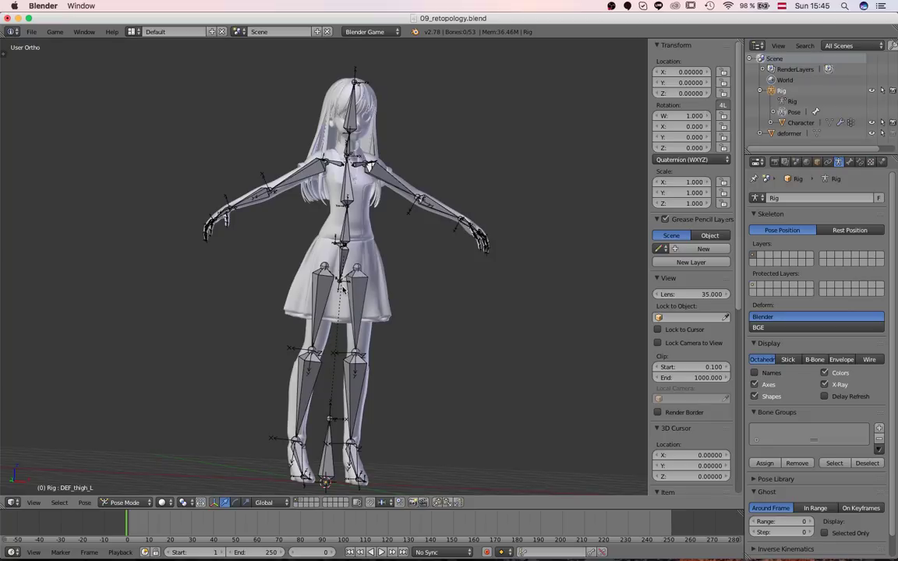
middle_drag(340, 287, 357, 308)
scroll(354, 305, up, 3)
scroll(355, 304, down, 2)
scroll(357, 308, up, 1)
scroll(357, 308, down, 3)
scroll(356, 307, up, 4)
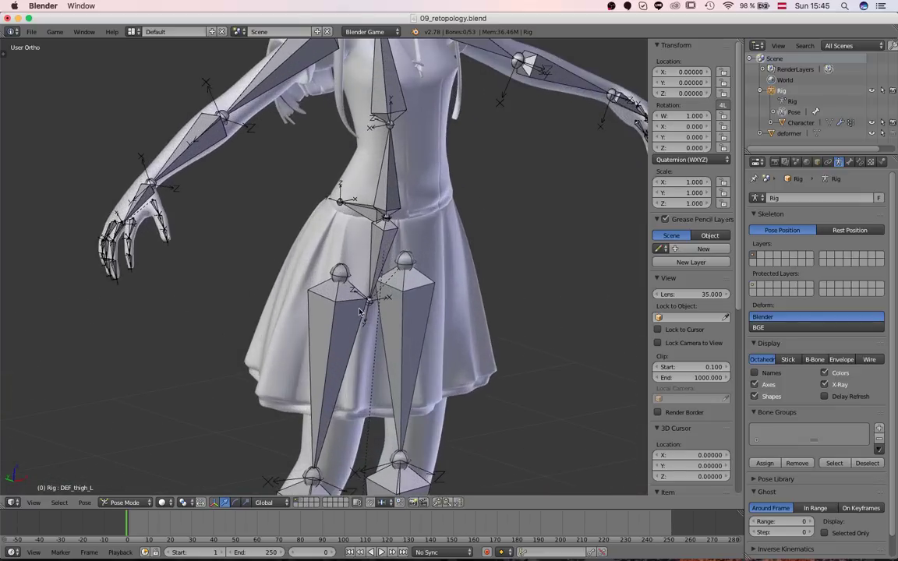
scroll(356, 308, down, 2)
scroll(357, 308, up, 1)
scroll(346, 281, down, 1)
shift+middle_drag(281, 345, 252, 371)
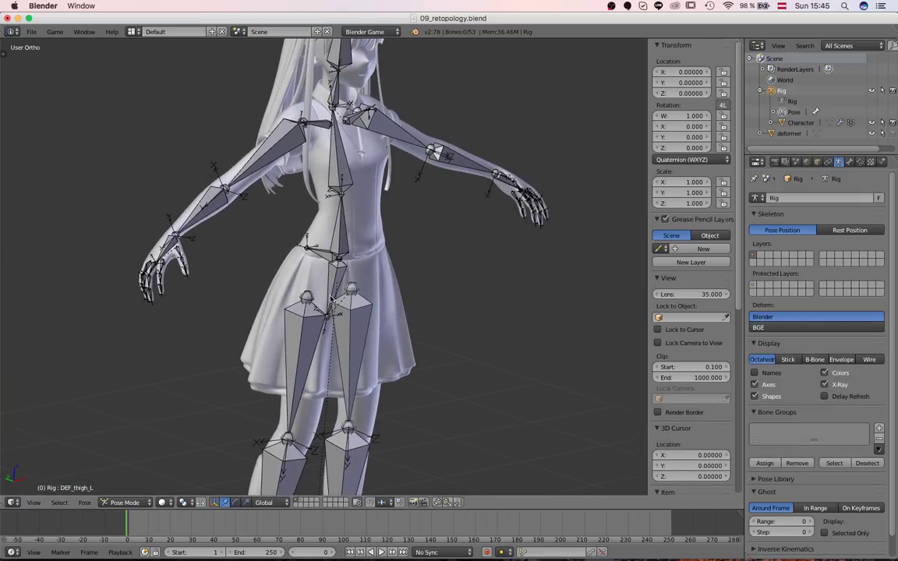
Select the spine bone and the chest bone in turn, and view the torso from the front
scroll(346, 230, up, 2)
right_click(346, 230)
middle_drag(346, 230, 334, 326)
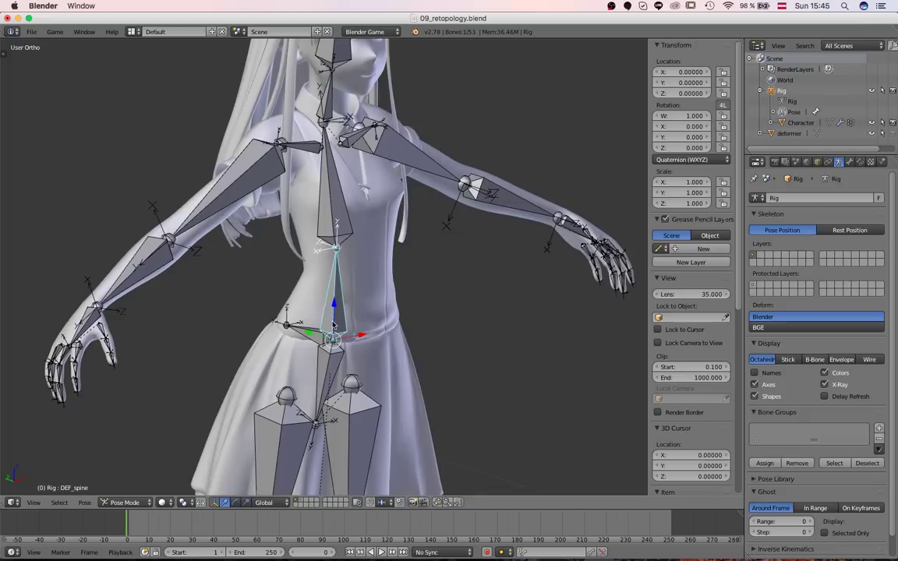
right_click(333, 216)
scroll(294, 326, down, 1)
key(KP_1)
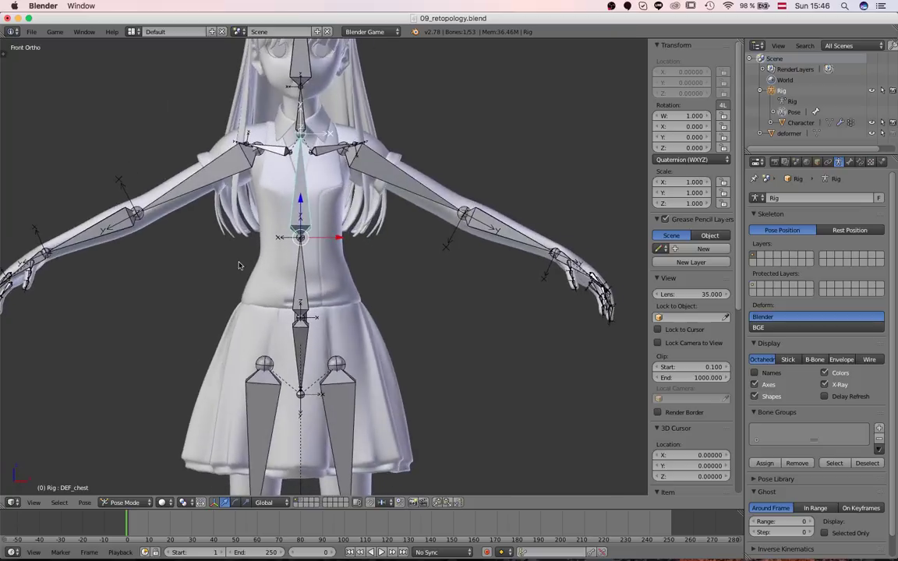
Examine the chest, shoulder and arm bones from the front and from the character's side
scroll(272, 267, up, 1)
scroll(272, 270, down, 2)
scroll(271, 270, up, 2)
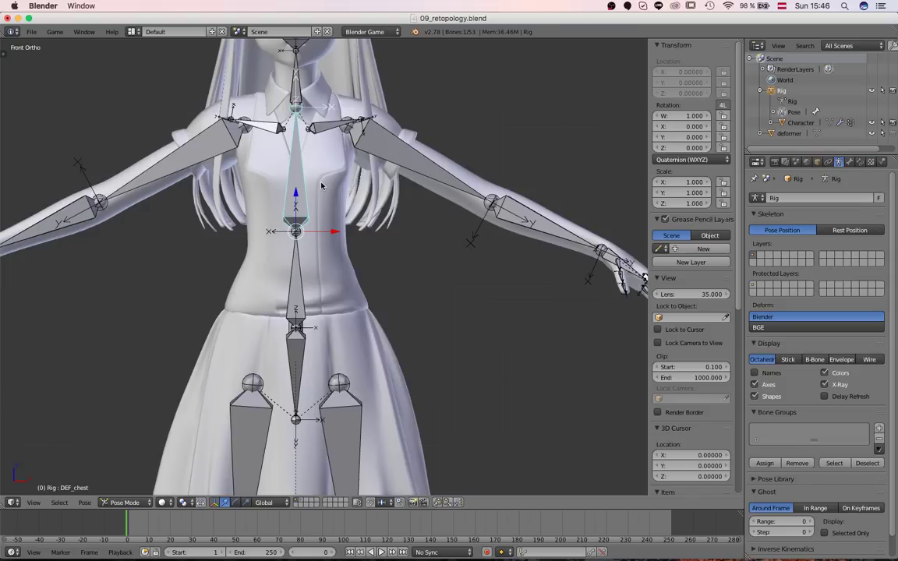
scroll(340, 187, down, 6)
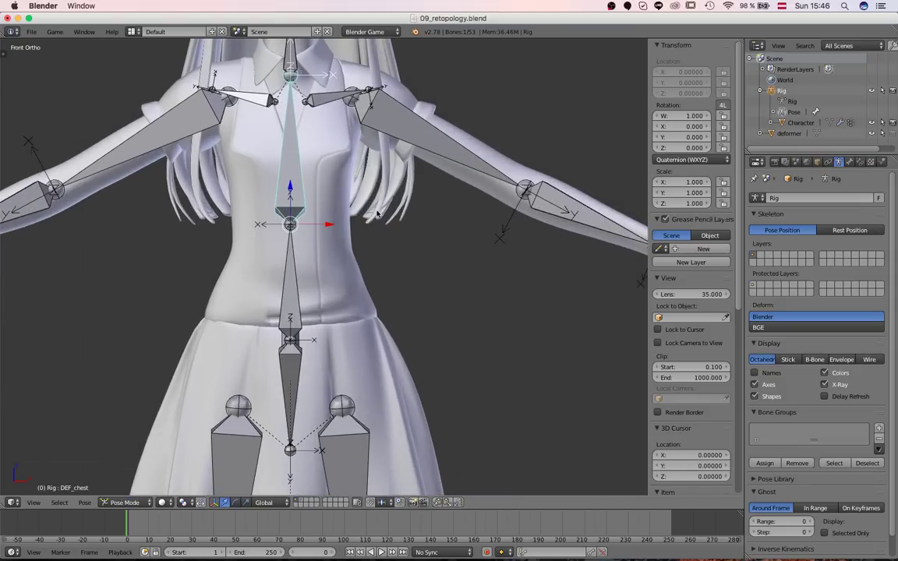
middle_drag(342, 192, 431, 299)
scroll(290, 301, up, 4)
scroll(233, 269, up, 4)
scroll(431, 299, up, 1)
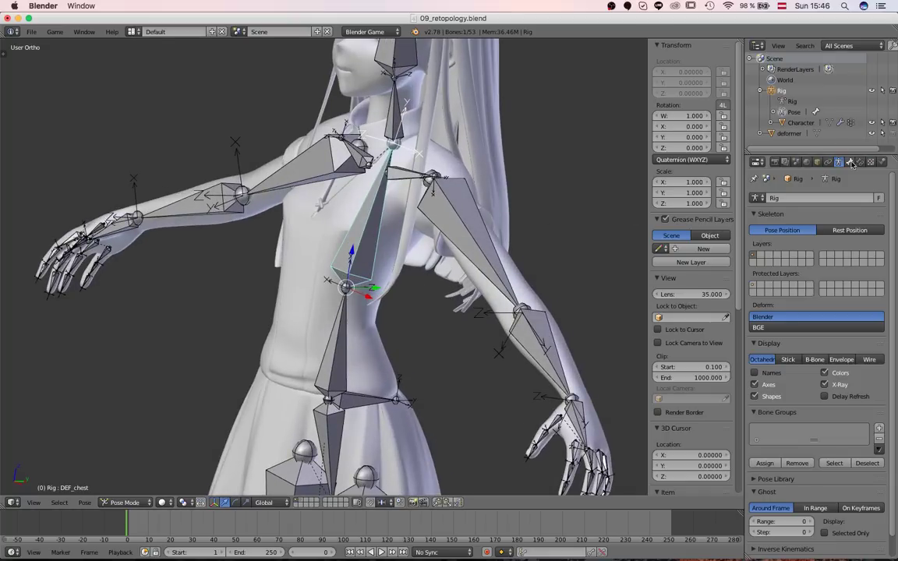
Display the bone properties and select the DEF_spine bone, followed by the DEF_hip bone
click(849, 161)
right_click(330, 375)
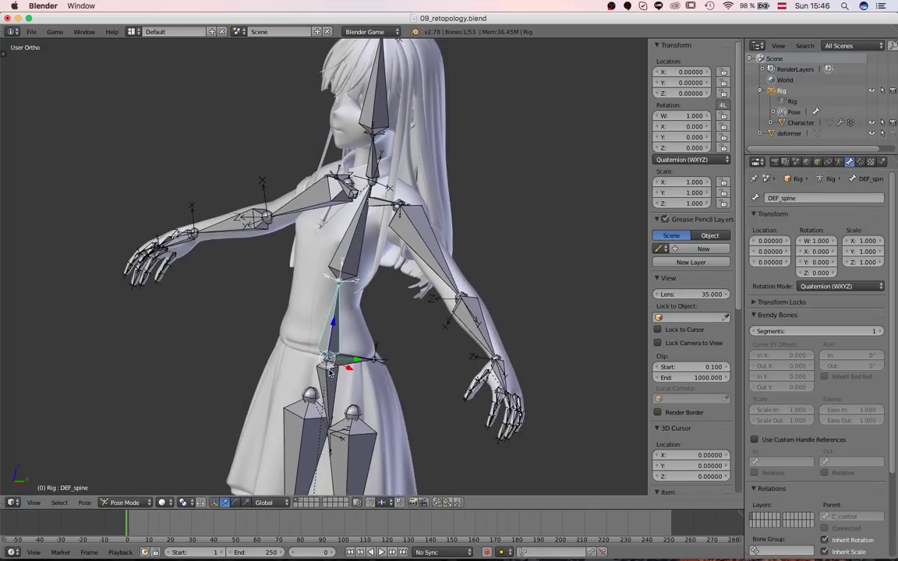
right_click(329, 388)
scroll(347, 226, down, 1)
middle_drag(323, 279, 410, 299)
shift+middle_drag(549, 302, 517, 281)
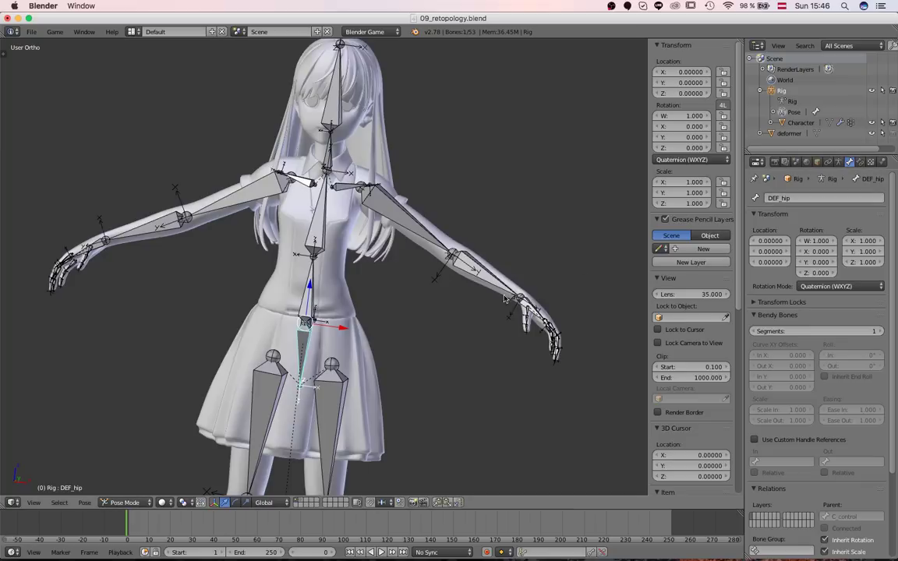
Select the C_control bone that extends backwards from the waist and view it from the side
scroll(390, 357, down, 2)
scroll(417, 311, up, 2)
shift+middle_drag(397, 351, 403, 291)
scroll(403, 291, down, 1)
scroll(402, 290, up, 3)
scroll(402, 291, down, 2)
scroll(401, 291, up, 1)
right_click(349, 270)
scroll(390, 280, up, 2)
scroll(432, 285, up, 1)
middle_drag(433, 285, 310, 281)
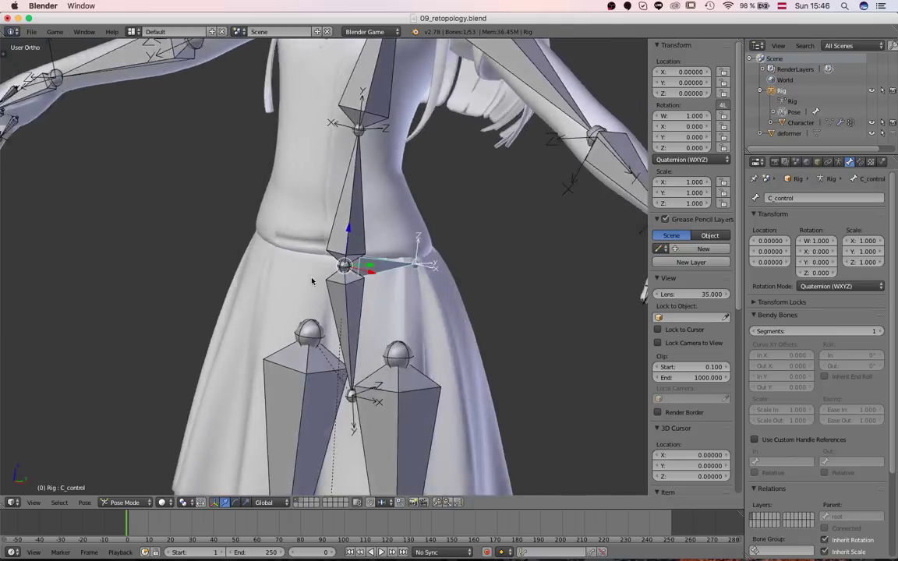
Compare the Deform setting of the C_control bone with that of the DEF_hip bone in the bone properties
scroll(316, 277, up, 3)
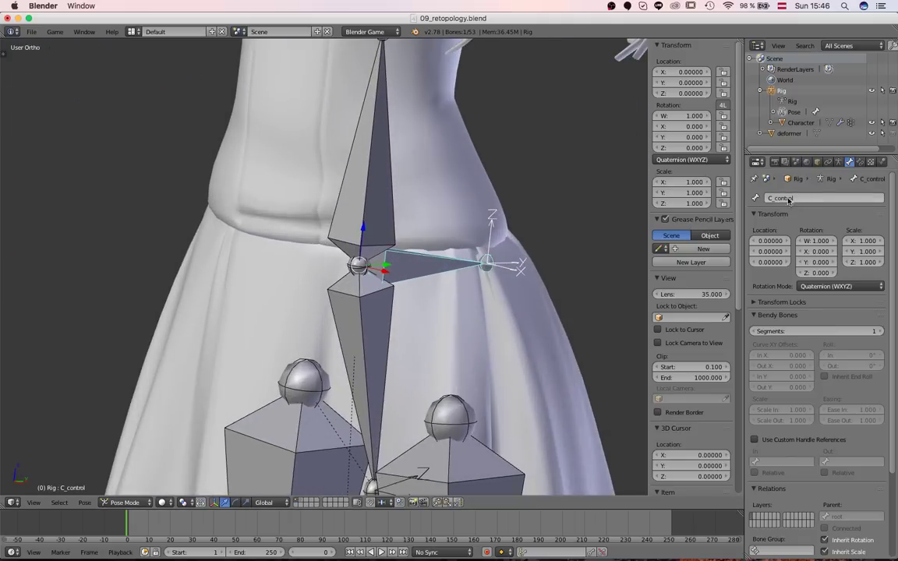
scroll(813, 370, down, 4)
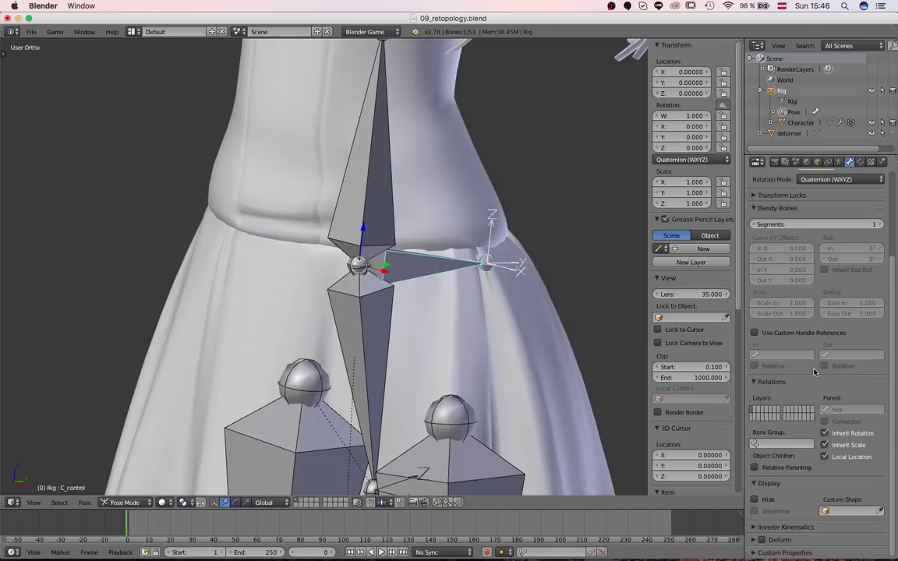
click(762, 540)
scroll(300, 290, down, 3)
right_click(315, 283)
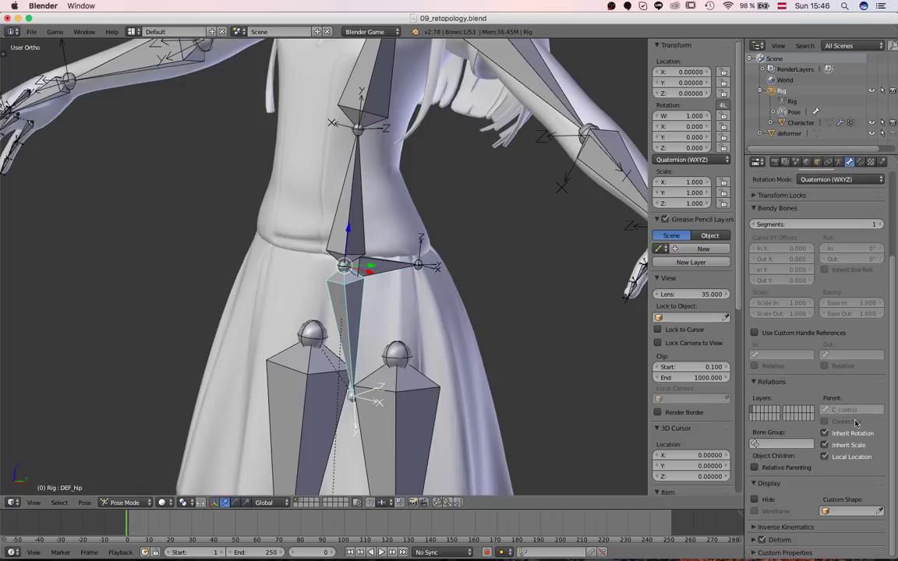
scroll(538, 439, down, 2)
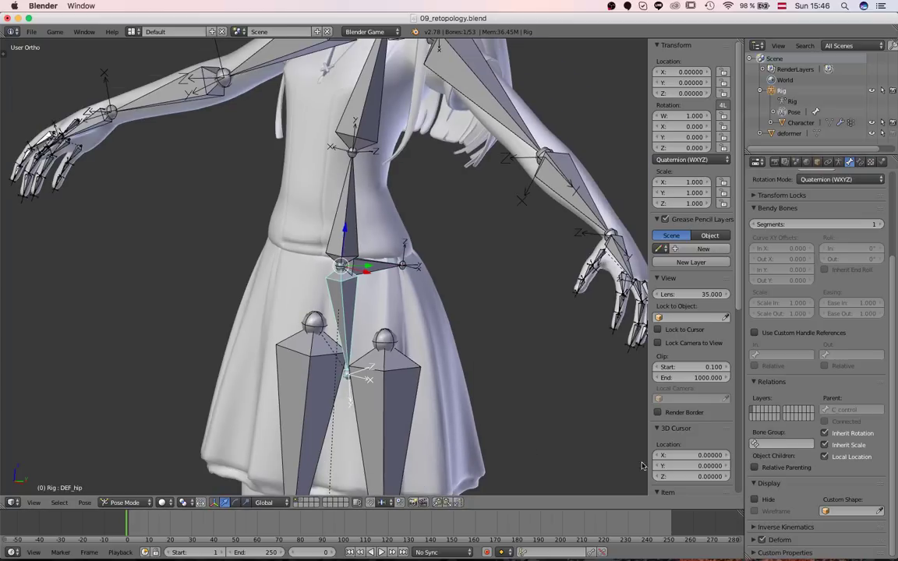
Select the root bone between the feet and inspect its bone properties
scroll(395, 270, down, 2)
shift+middle_drag(394, 270, 394, 284)
scroll(390, 293, up, 1)
right_click(312, 449)
shift+middle_drag(312, 449, 315, 292)
middle_drag(315, 293, 310, 348)
scroll(316, 357, up, 3)
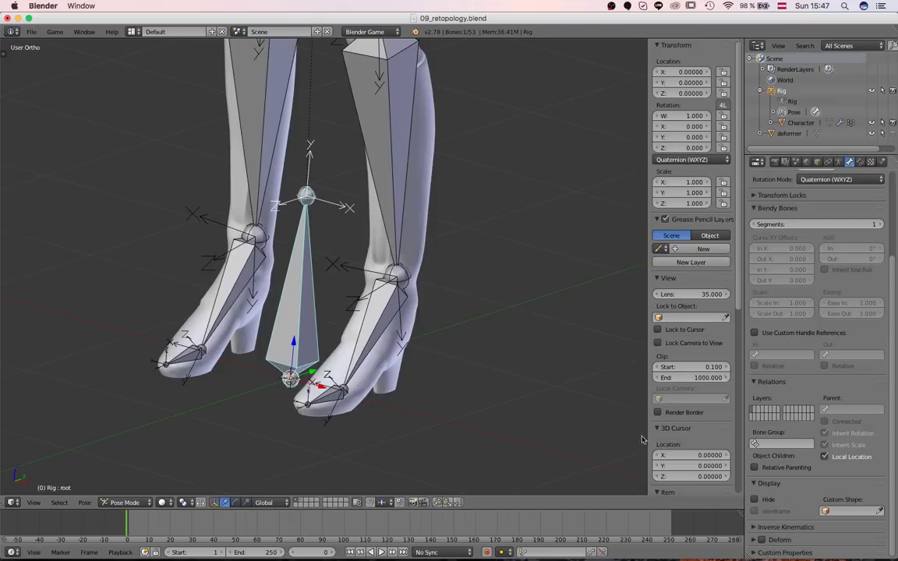
Reselect the C_control bone at the waist and bring the whole character into view
scroll(499, 375, down, 3)
scroll(382, 242, up, 2)
right_click(350, 133)
right_click(319, 155)
right_click(383, 161)
right_click(369, 93)
scroll(370, 101, down, 4)
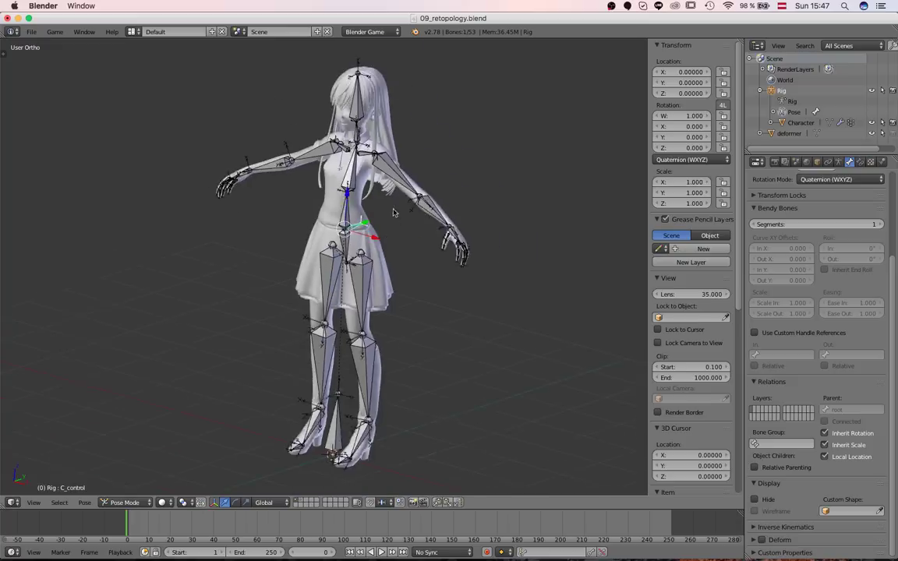
Select the DEF_index_base_L bone in the left hand and frame it in the view
middle_drag(327, 266, 375, 308)
scroll(375, 309, up, 3)
shift+middle_drag(437, 240, 301, 255)
scroll(302, 256, up, 4)
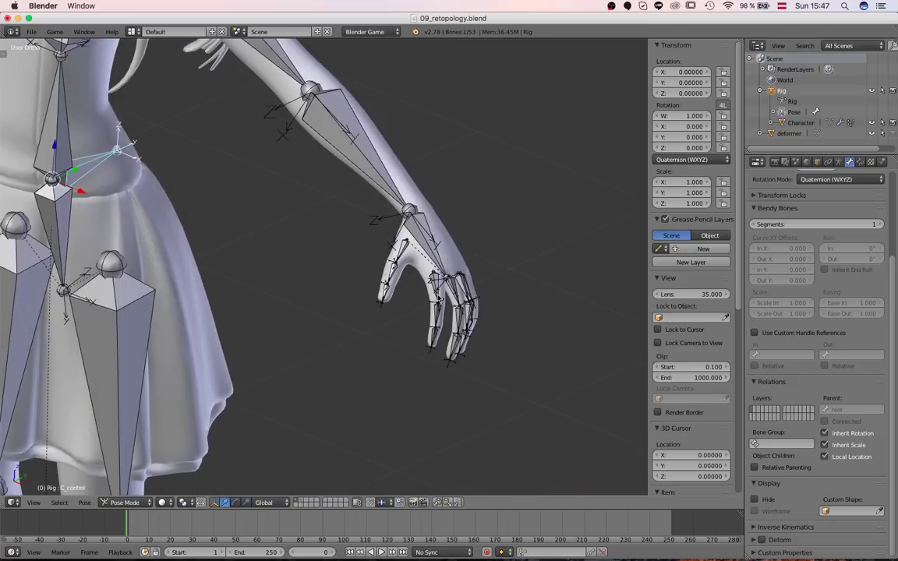
right_click(442, 291)
right_click(441, 293)
key(KP_Decimal)
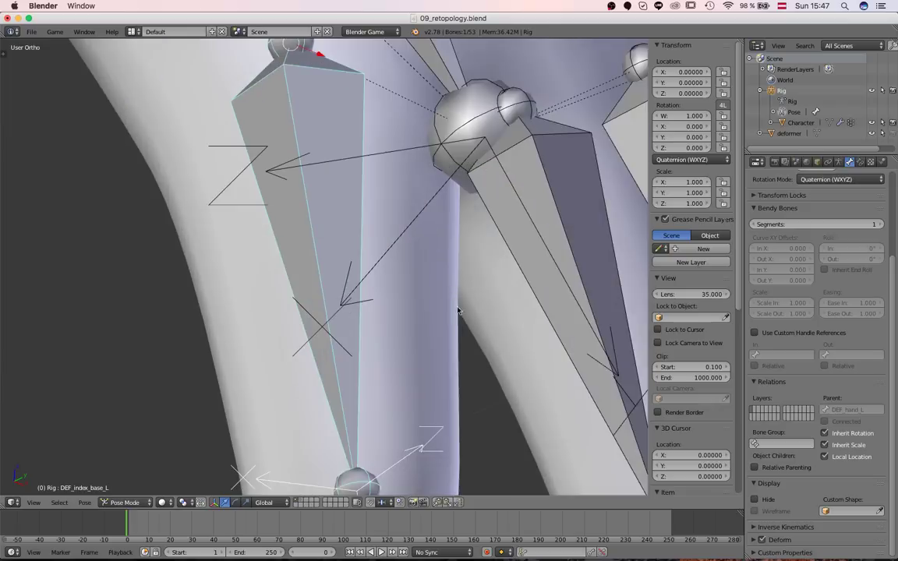
Inspect the left hand's finger bones and the index base bone's name in the bone properties
scroll(459, 315, down, 7)
middle_drag(459, 315, 370, 262)
middle_drag(366, 361, 379, 306)
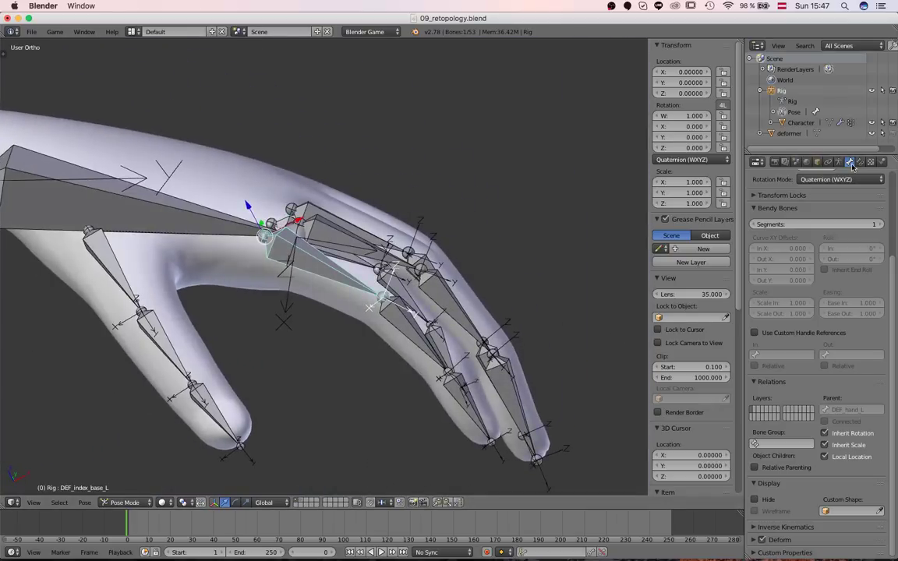
scroll(793, 219, up, 4)
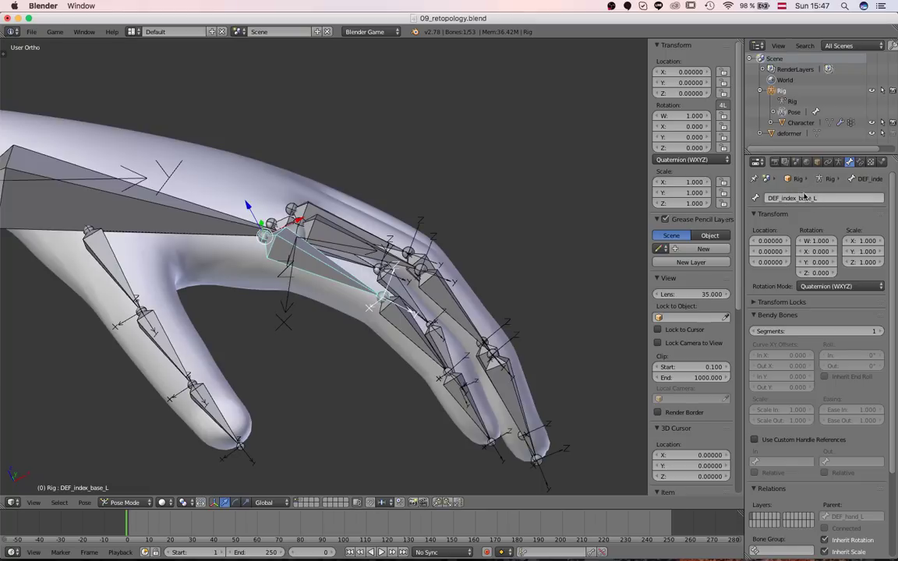
scroll(223, 242, down, 10)
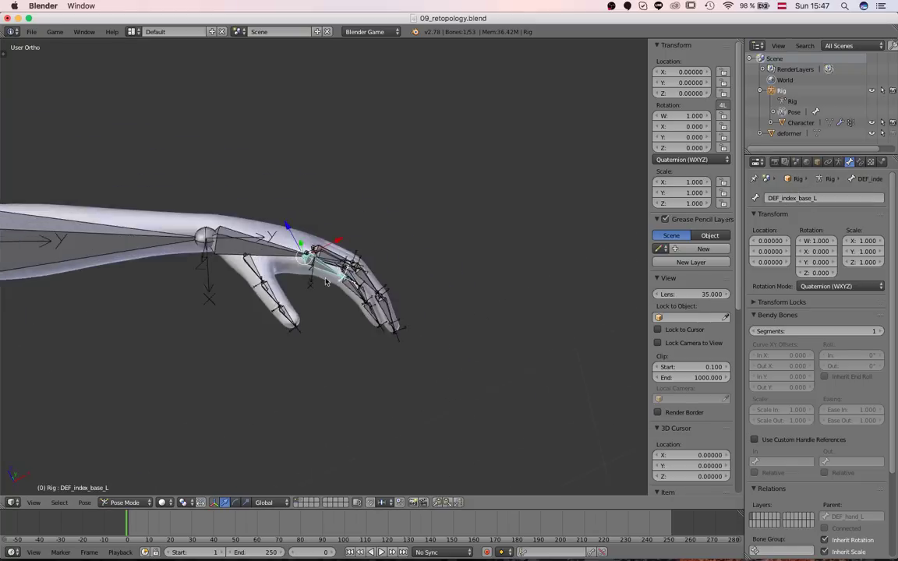
Return to the front view and switch the rig from Pose Mode to Object Mode
middle_drag(223, 242, 259, 261)
key(KP_1)
scroll(285, 285, up, 1)
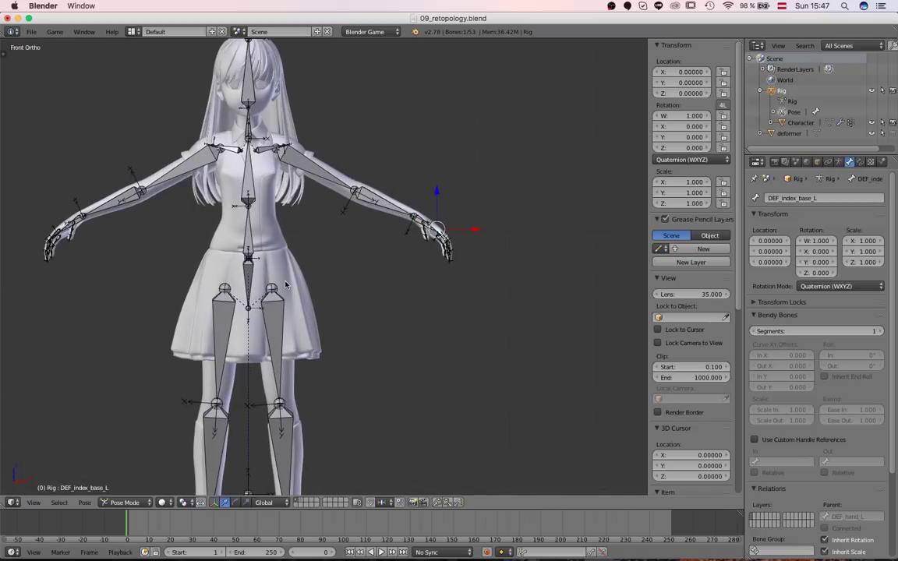
click(125, 502)
click(139, 463)
Select the Character mesh in Object Mode
shift+middle_drag(379, 382, 409, 441)
scroll(409, 441, down, 1)
shift+middle_drag(410, 388, 349, 344)
scroll(348, 344, up, 2)
scroll(343, 320, down, 3)
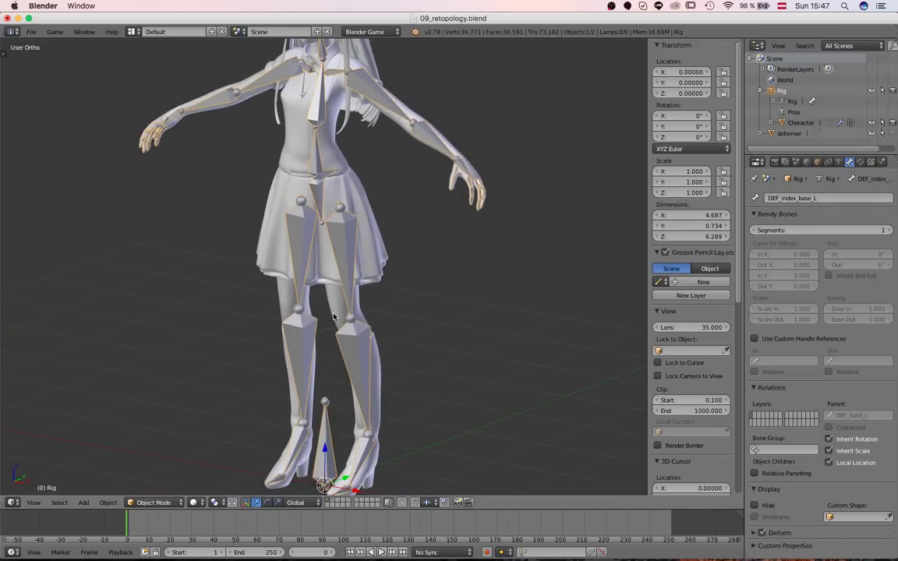
right_click(333, 315)
scroll(327, 320, up, 3)
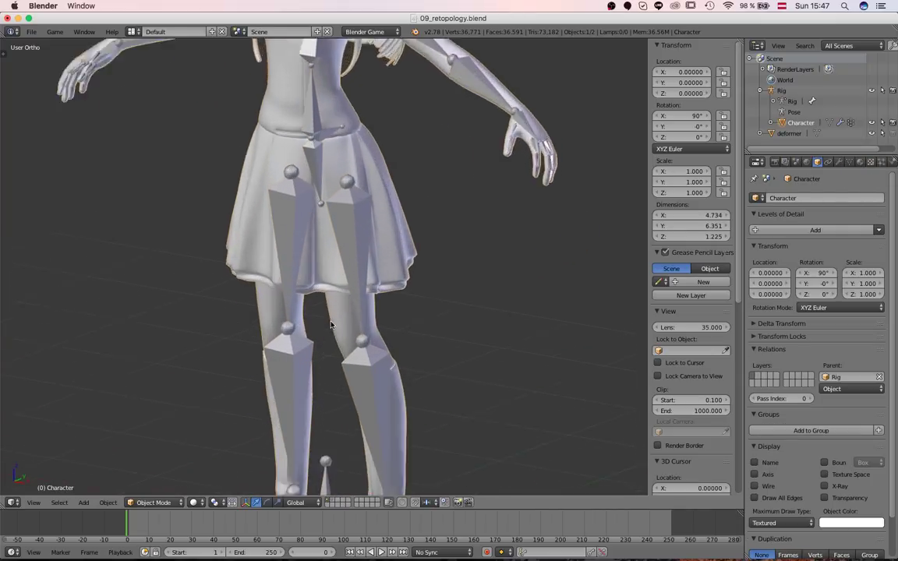
Add the Rig to the selection as the active object and parent the Character mesh to it With Automatic Weights
scroll(327, 317, down, 2)
scroll(321, 304, up, 2)
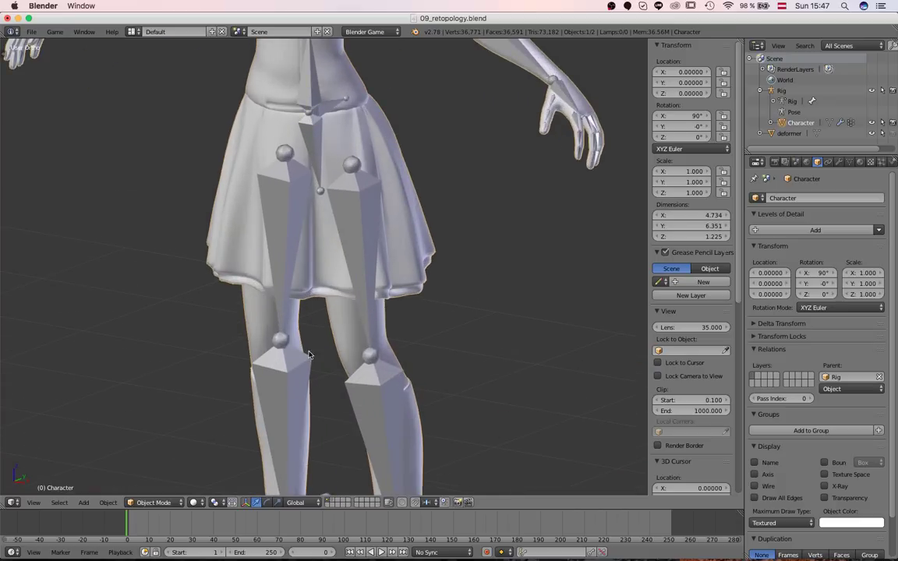
scroll(344, 339, down, 2)
scroll(374, 347, up, 2)
right_click(380, 380)
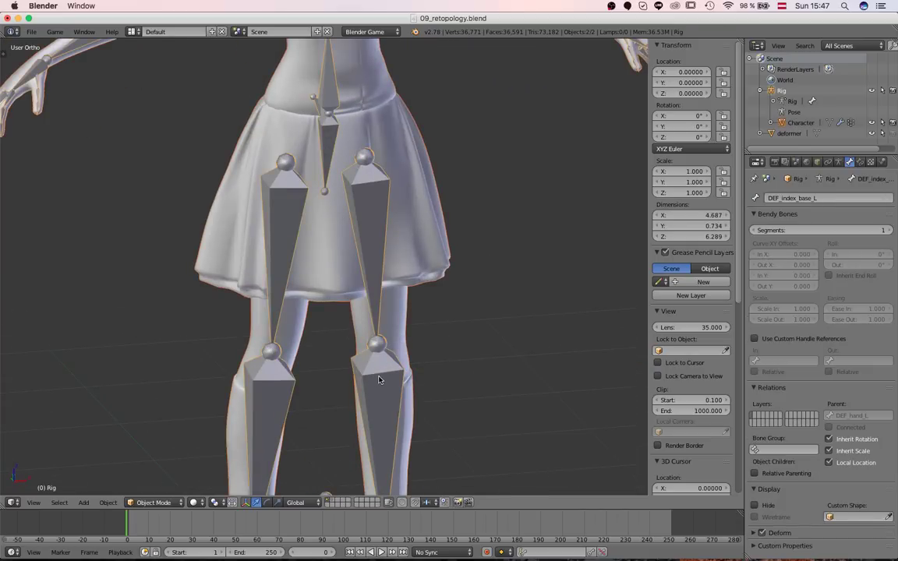
key(ctrl+p)
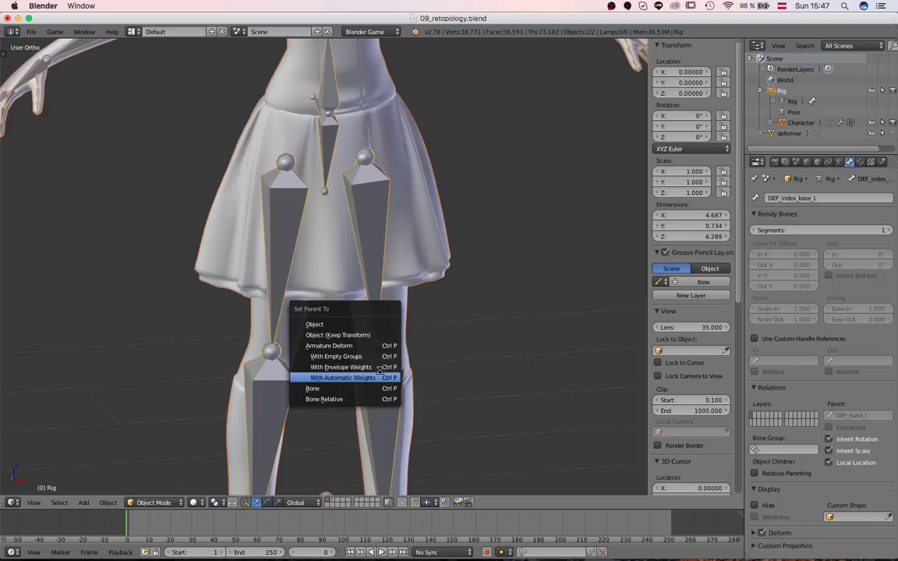
click(378, 376)
Clear the selection, select only the Character mesh and display its modifiers
scroll(340, 334, down, 5)
scroll(337, 350, up, 4)
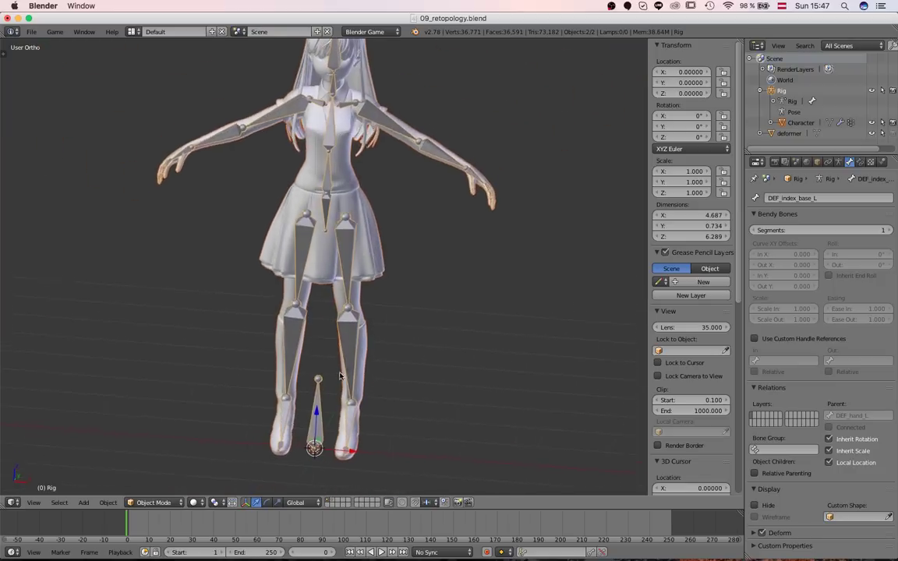
key(a)
right_click(377, 358)
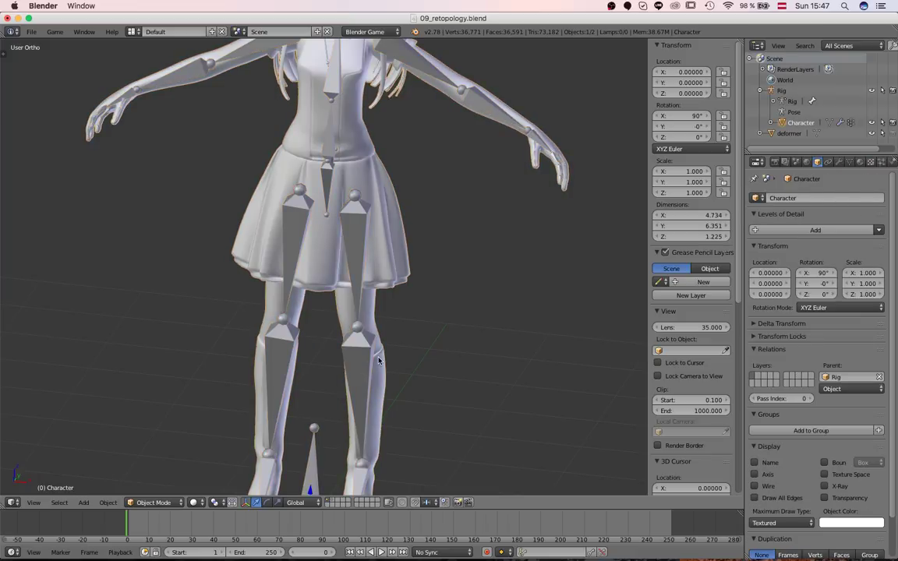
click(839, 163)
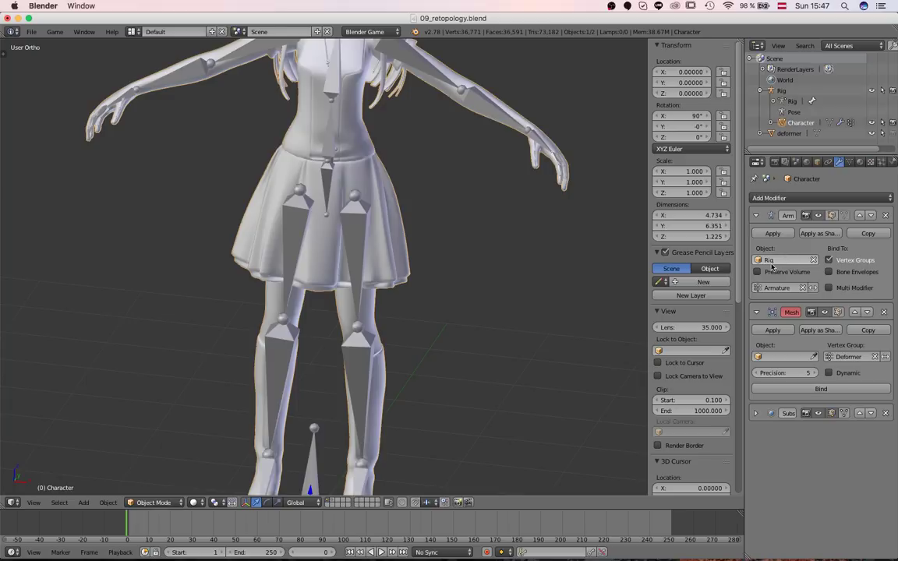
Check the Armature modifier's Rig object on the Character mesh and collapse the Armature and Mesh Deform modifiers
click(772, 264)
click(758, 215)
click(758, 214)
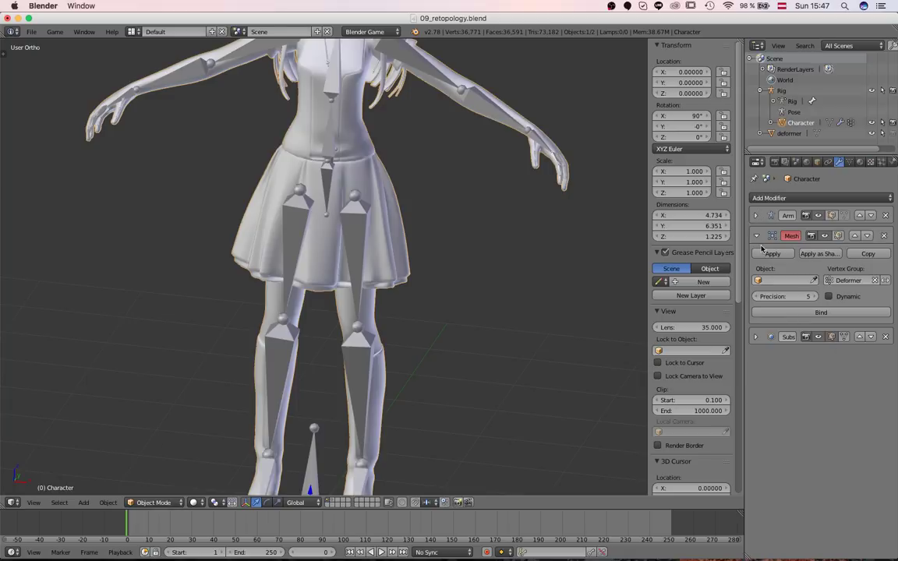
click(756, 236)
Add an extra Armature modifier to the Character mesh and remove it again
click(779, 198)
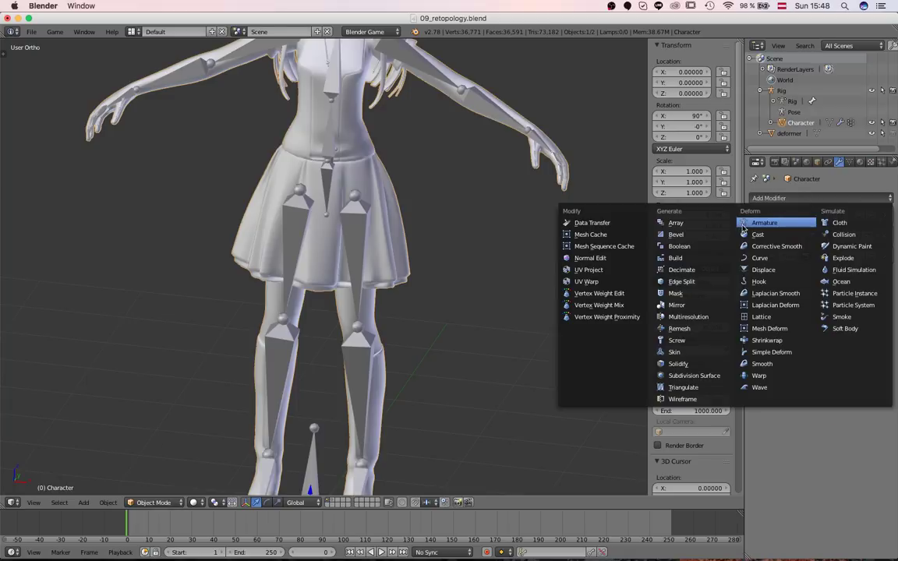
click(679, 220)
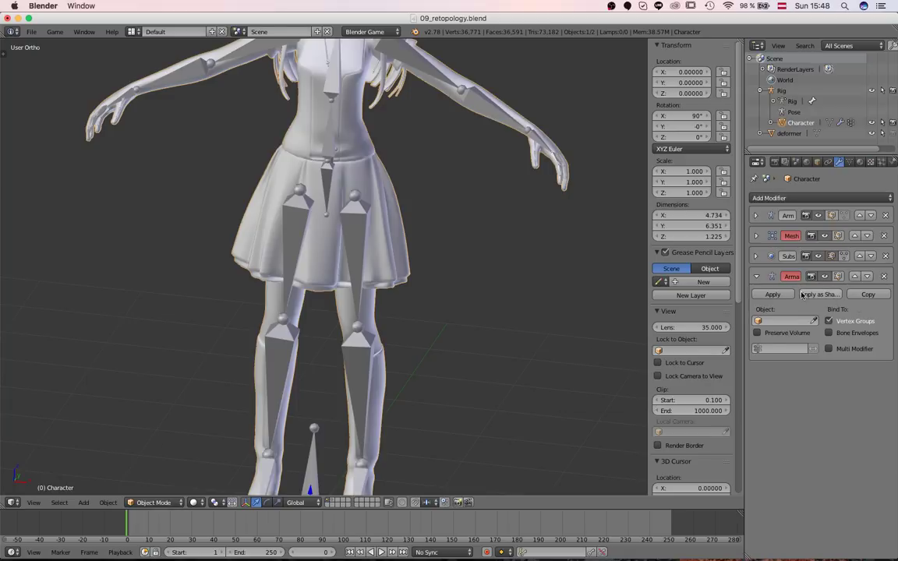
click(884, 276)
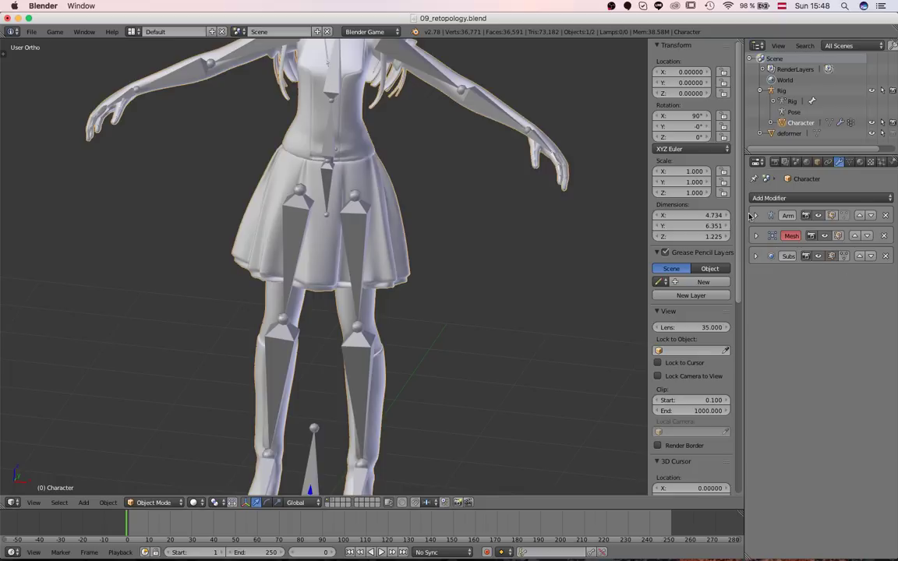
Expand the Character mesh's original Armature modifier and choose Rig as its object
click(755, 215)
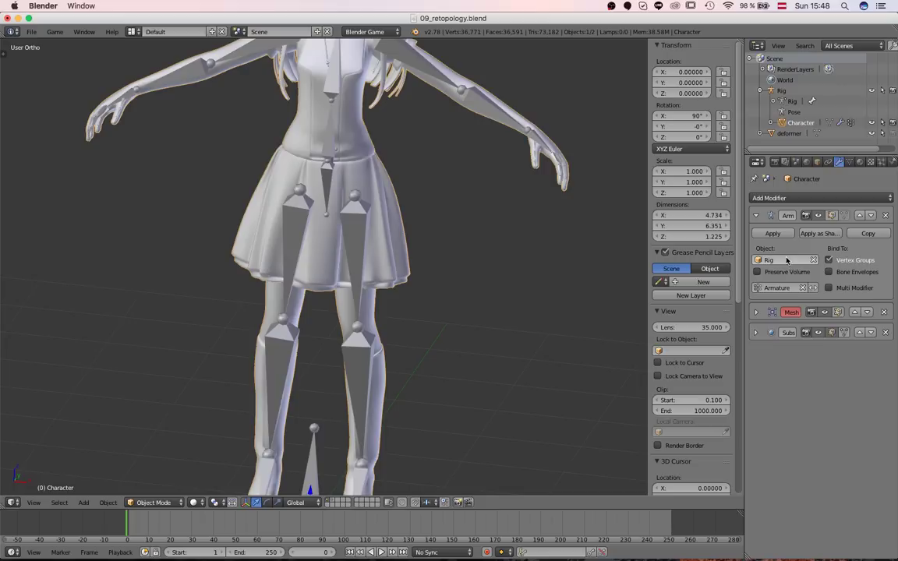
click(791, 261)
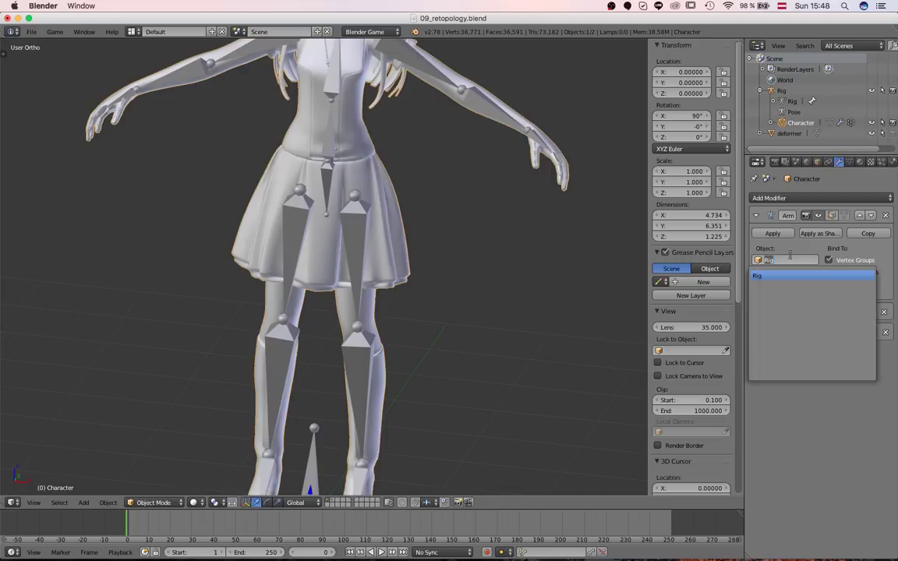
click(785, 276)
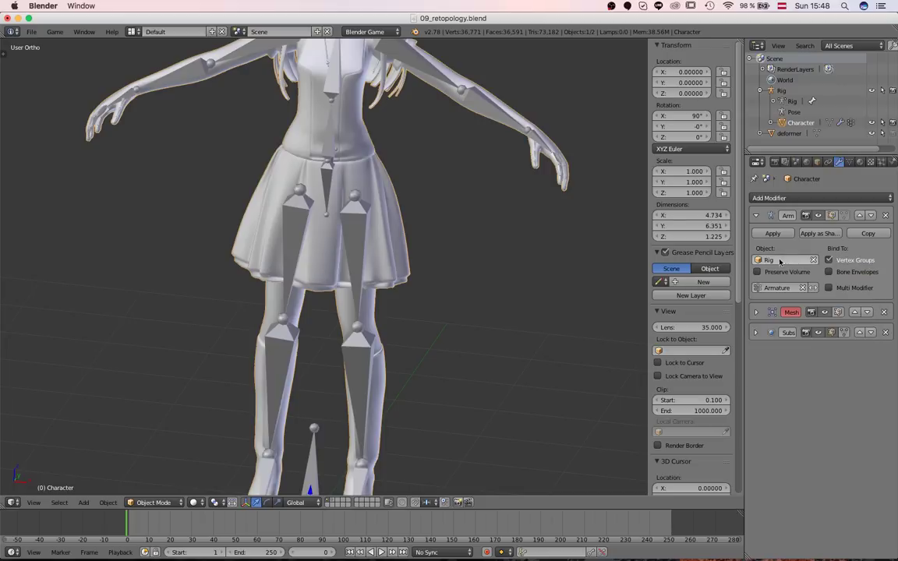
click(789, 261)
click(793, 277)
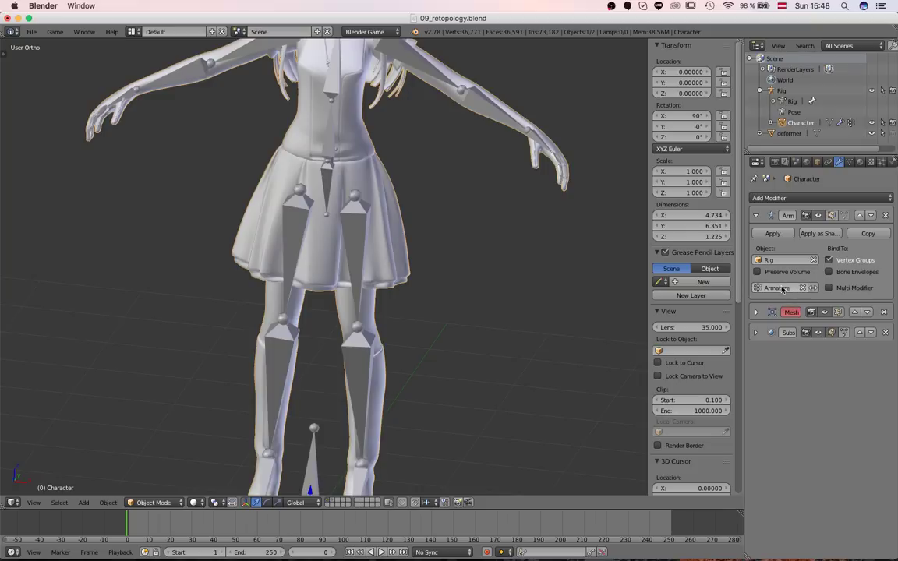
Select the Rig in the viewport and switch it to Pose Mode
scroll(467, 231, down, 1)
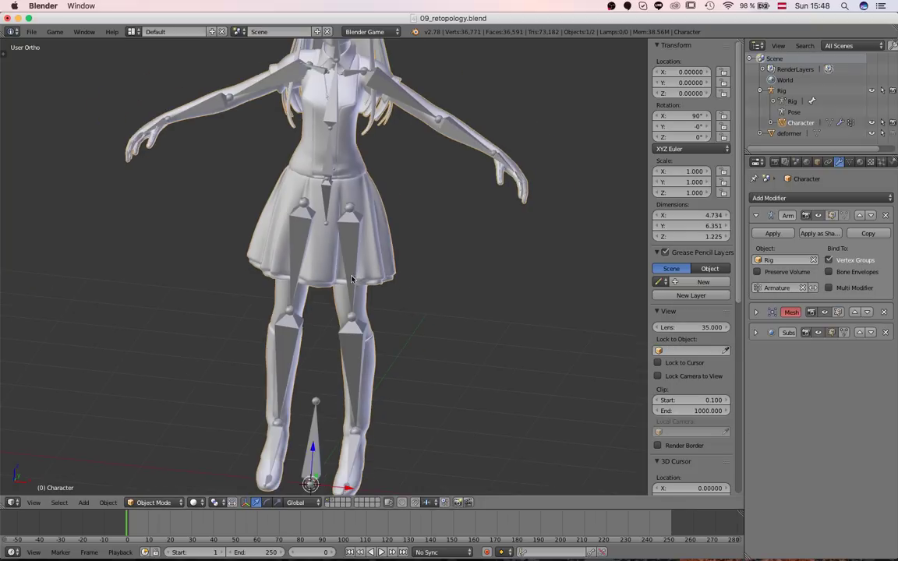
right_click(316, 249)
click(154, 502)
click(144, 421)
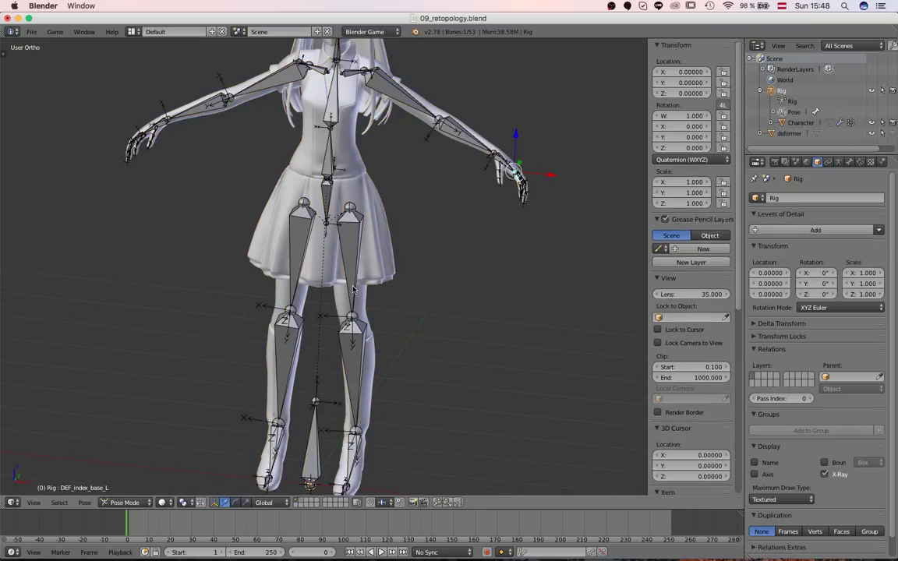
Test the left knee deformation by rotating the DEF_shin_L bone about -109° in the right side view, and cancel the rotation
key(r)
right_click(348, 306)
right_click(390, 326)
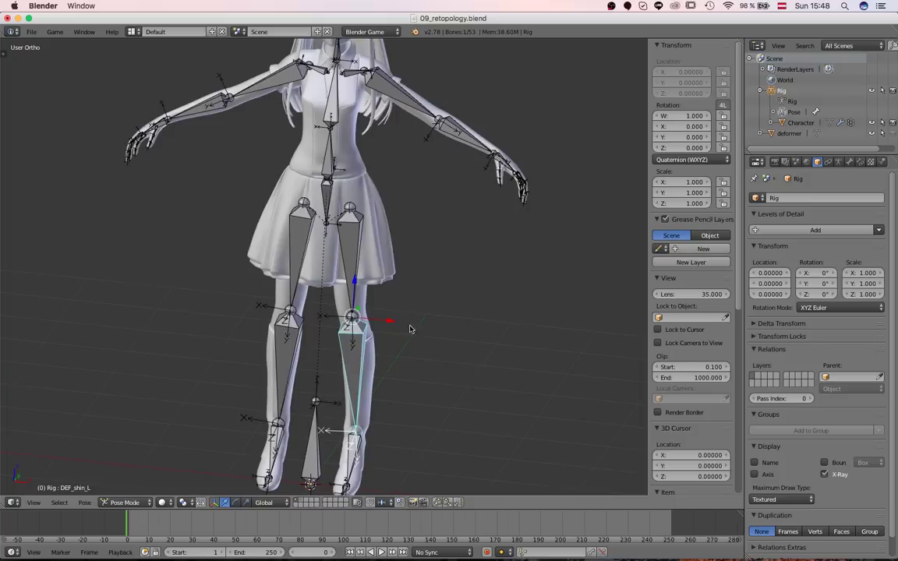
key(KP_3)
key(r)
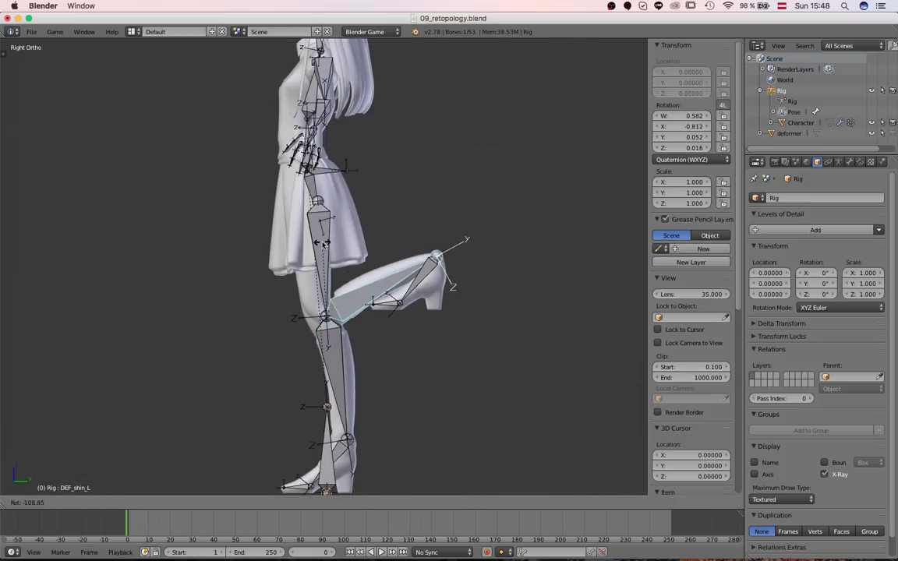
key(Escape)
Return to Object Mode, select the Character mesh and view the left shin's bone influence in Weight Paint mode
click(123, 502)
right_click(266, 273)
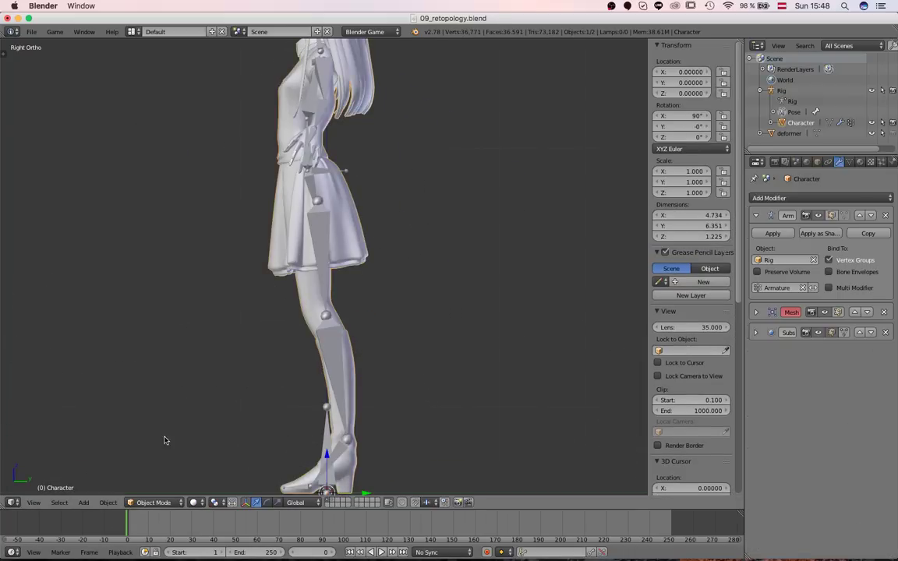
click(149, 503)
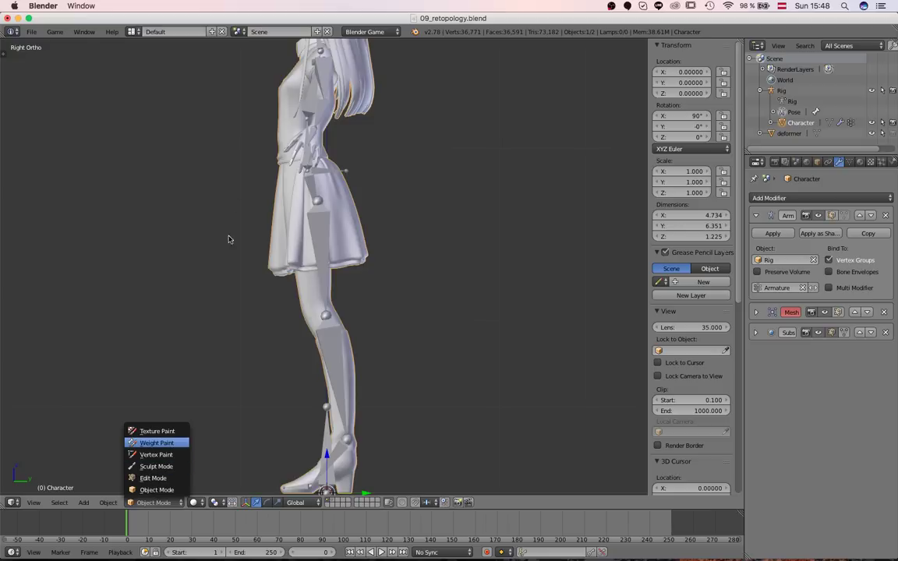
mouse_move(233, 204)
middle_down()
mouse_move(302, 287)
mouse_move(326, 373)
mouse_move(309, 299)
middle_up()
scroll(326, 373, down, 1)
scroll(309, 298, up, 3)
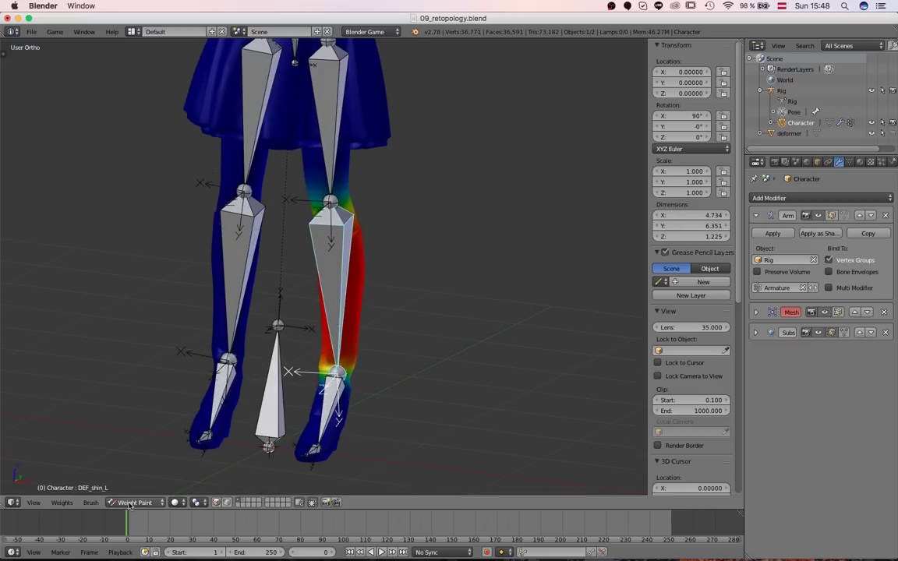
Leave Weight Paint, select the Rig and set its bone display to Stick
click(129, 503)
click(137, 490)
right_click(331, 313)
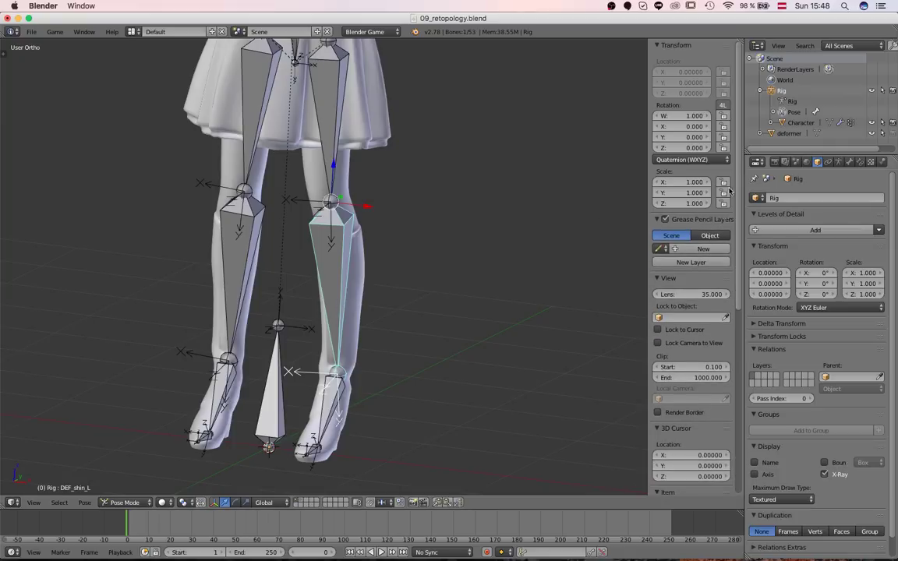
click(839, 161)
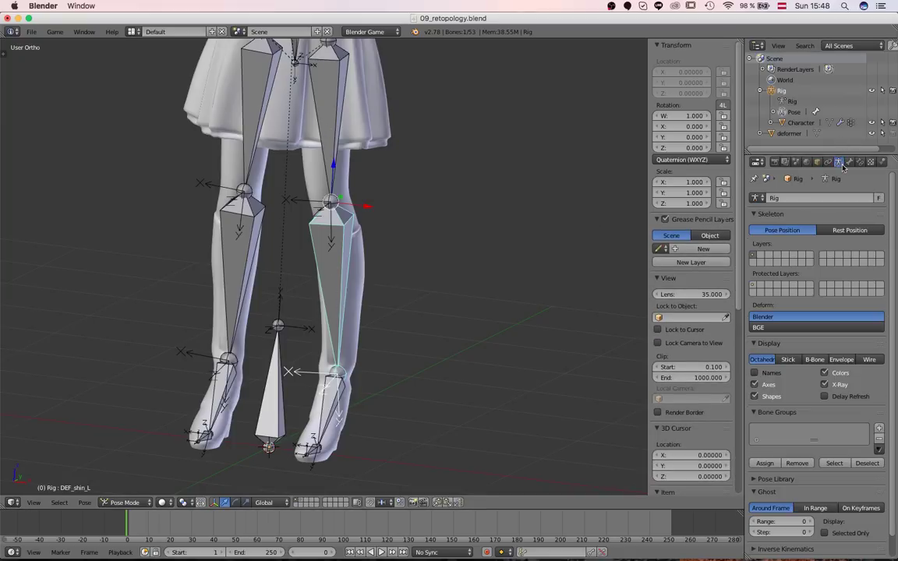
click(791, 362)
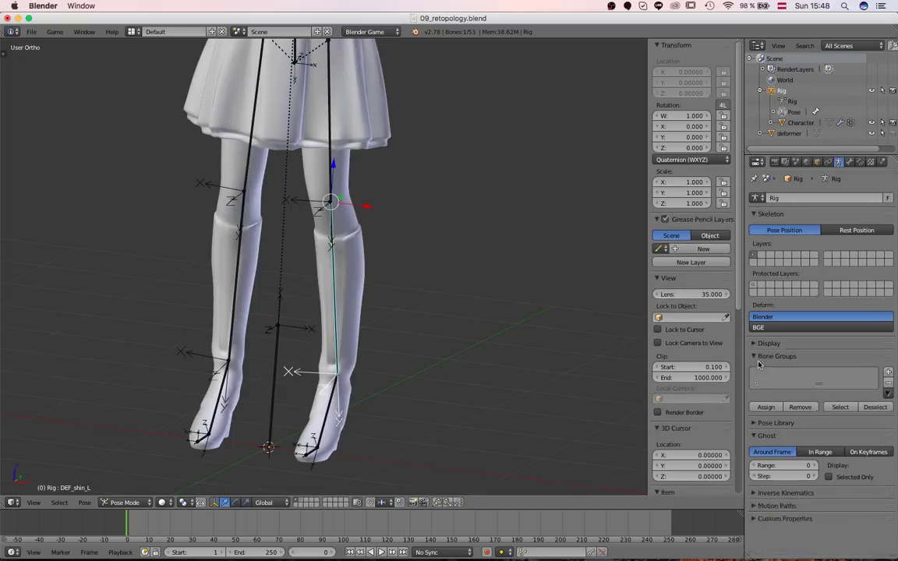
click(768, 344)
Deselect all bones, and put the Character mesh back into Weight Paint mode
key(a)
scroll(344, 299, down, 3)
middle_drag(309, 293, 290, 359)
scroll(291, 359, up, 3)
scroll(291, 362, up, 1)
scroll(278, 423, down, 1)
shift+middle_drag(278, 424, 328, 328)
middle_drag(327, 328, 344, 317)
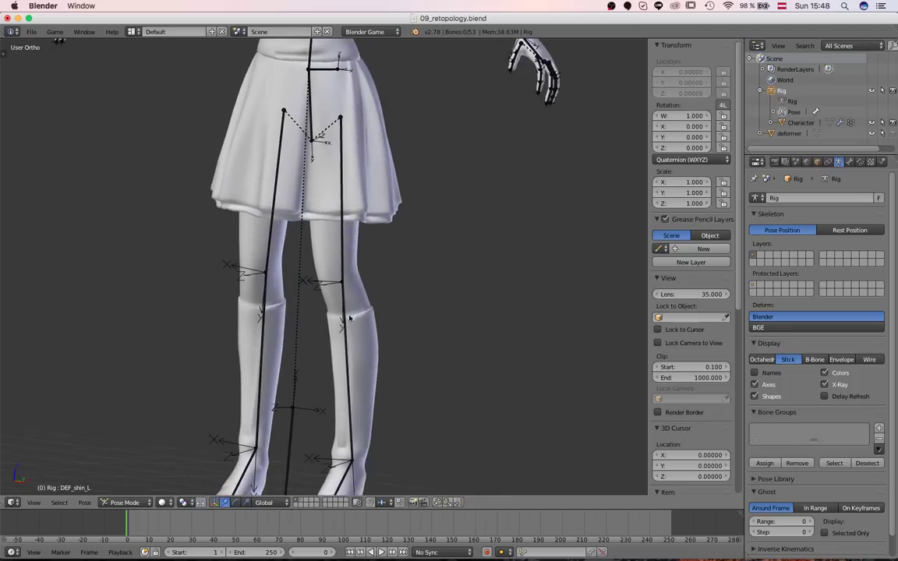
click(121, 507)
right_click(378, 385)
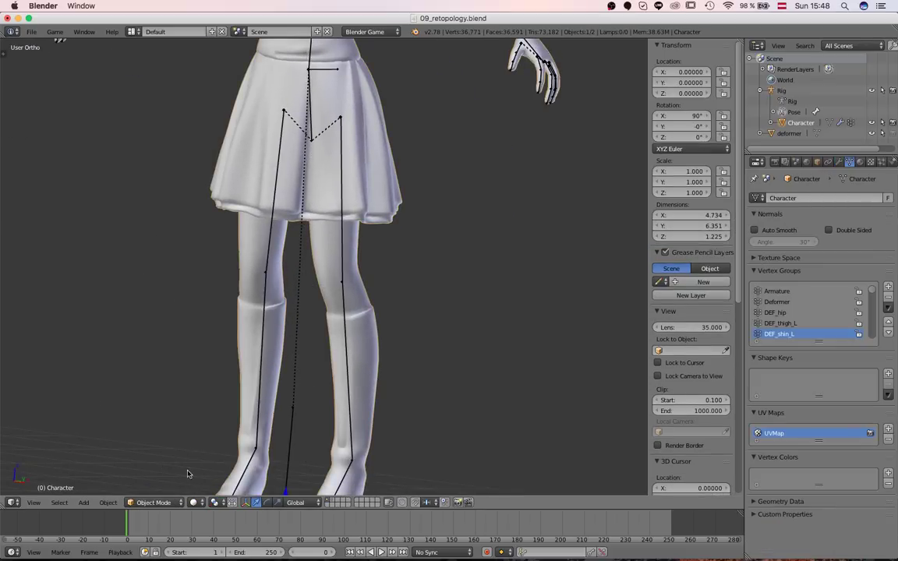
click(155, 506)
click(156, 443)
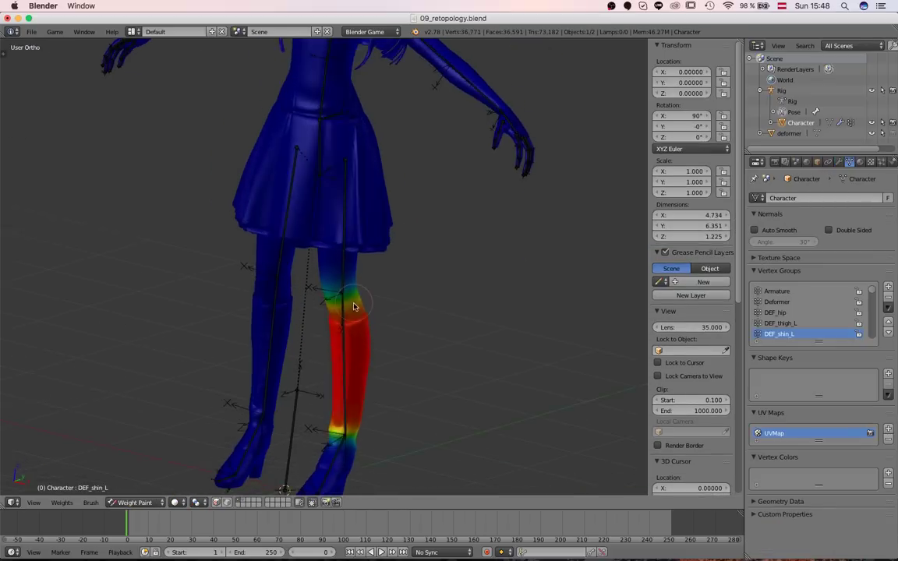
Examine the weights of the left thigh, shin, foot and toe bones and of the right toe bone one after another
scroll(347, 285, up, 2)
right_click(352, 287)
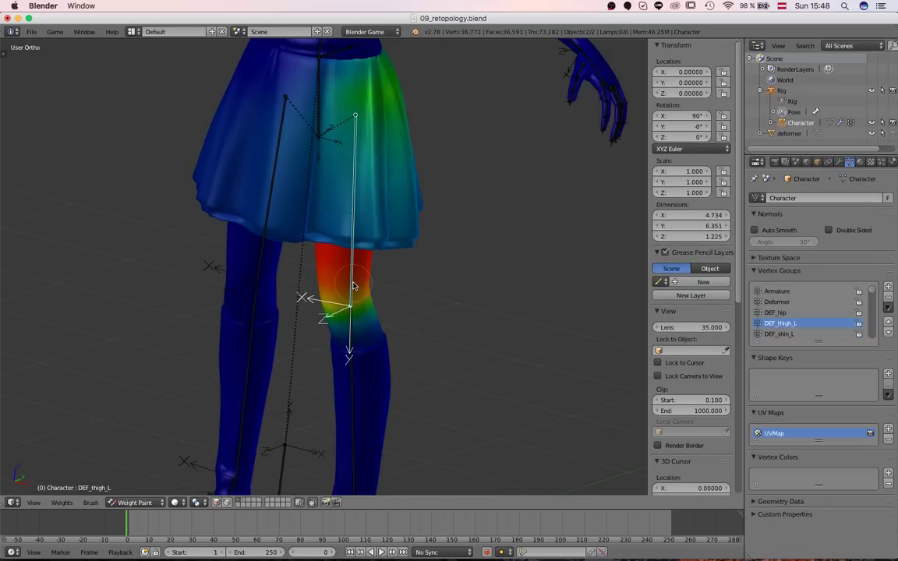
right_click(353, 343)
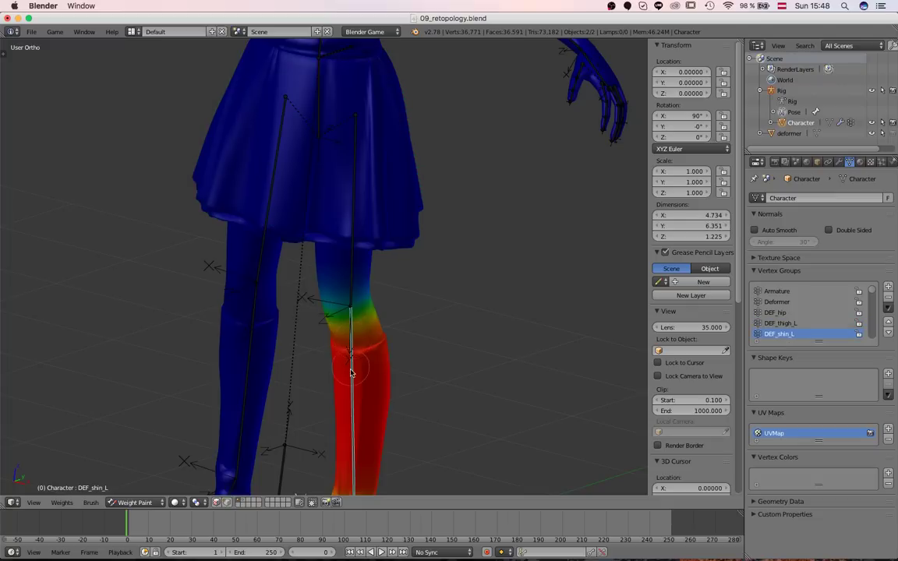
shift+middle_drag(340, 416, 344, 285)
right_click(311, 383)
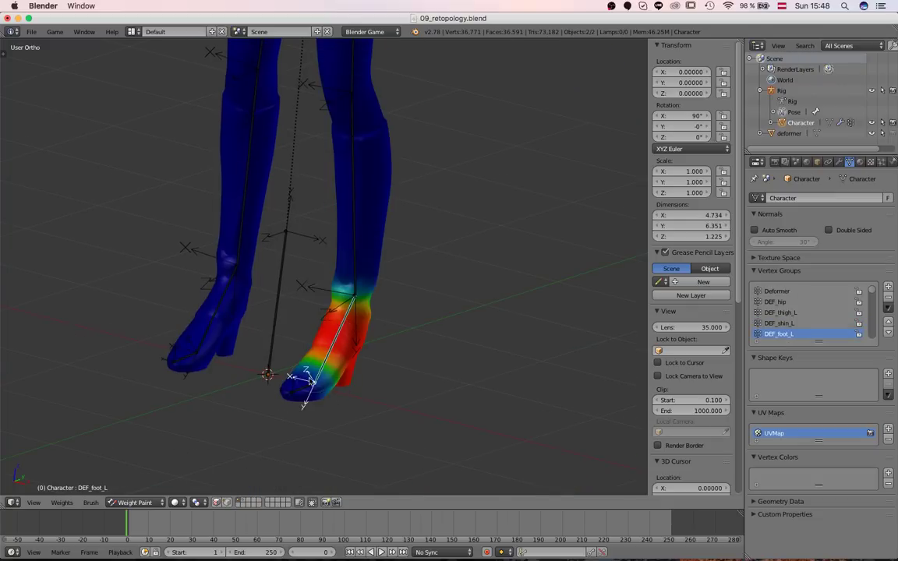
right_click(299, 393)
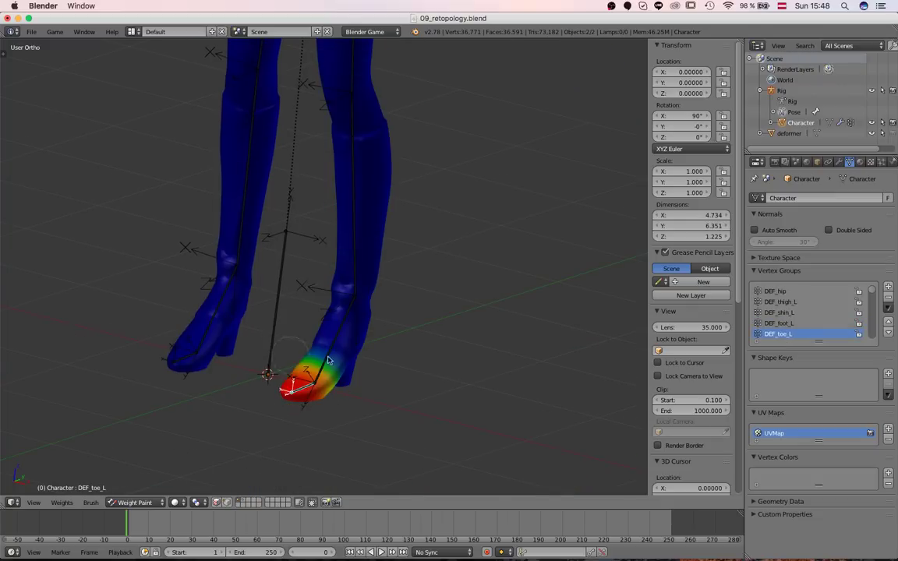
right_click(201, 343)
Show the weight paint brush's options beside the viewport
key(t)
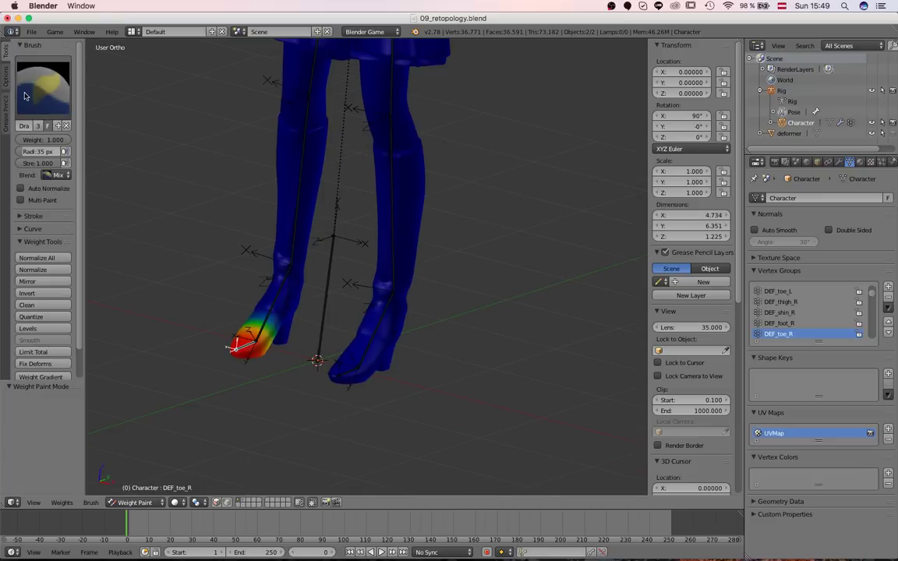
click(6, 74)
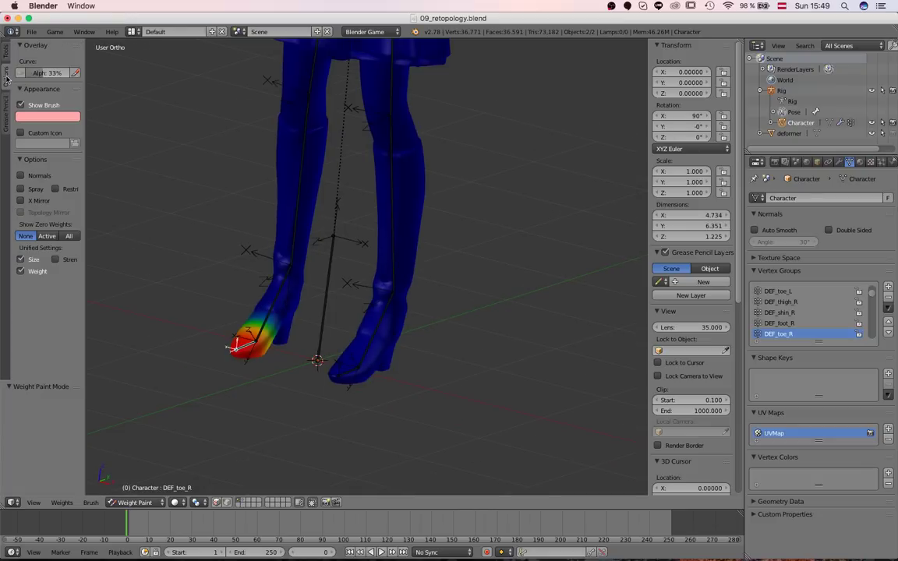
Paint a test stroke on the right foot for DEF_toe_R without mirroring, compare it with DEF_toe_L, and undo the changes
click(265, 320)
ctrl+right_click(347, 374)
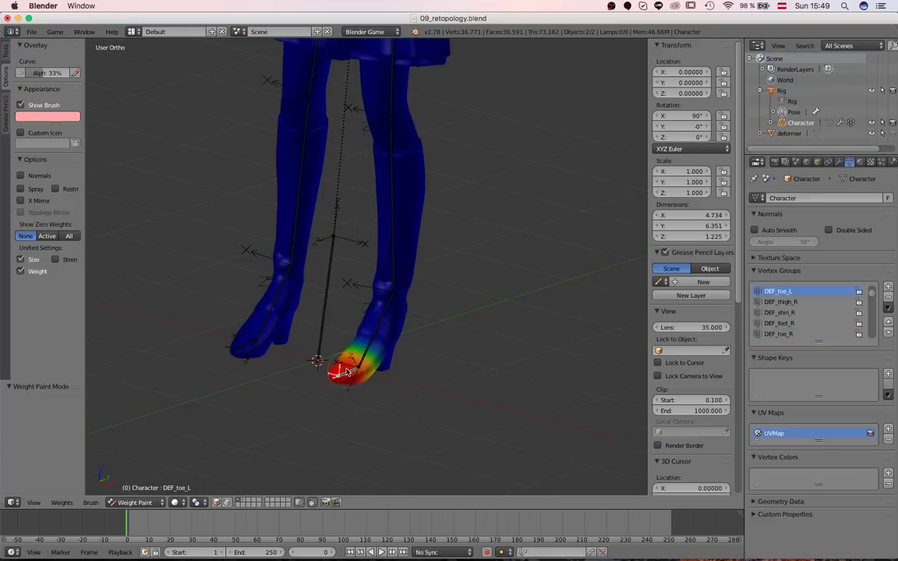
ctrl+right_click(244, 349)
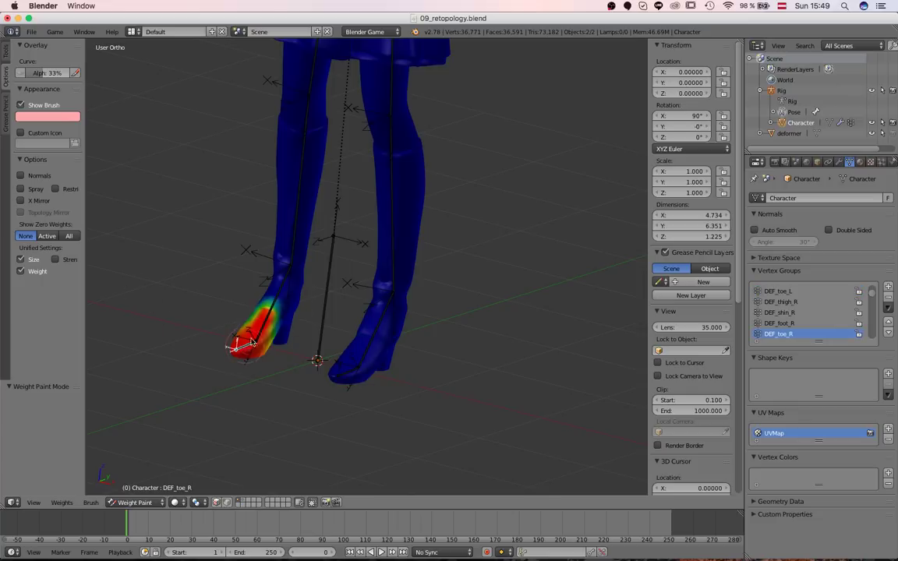
ctrl+right_click(348, 376)
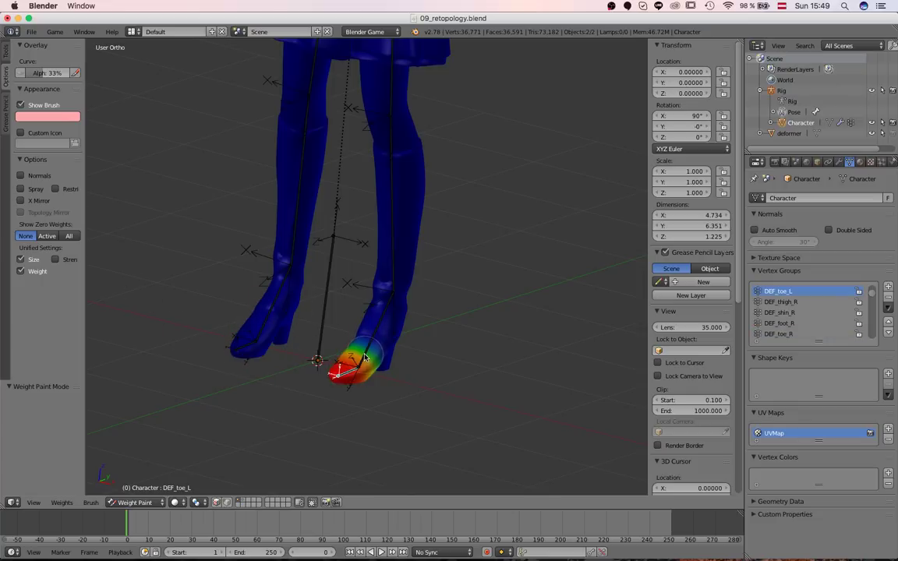
key(ctrl+z)
key(ctrl+z)
key(ctrl+z)
key(ctrl+z)
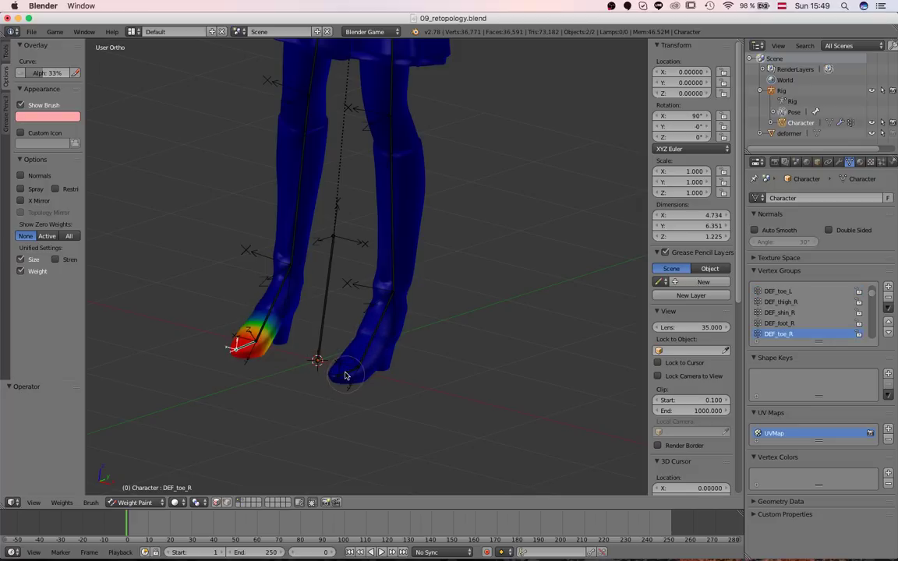
Enable X Mirror for weight painting and make DEF_toe_L the active bone
ctrl+right_click(347, 376)
ctrl+right_click(243, 351)
ctrl+right_click(349, 371)
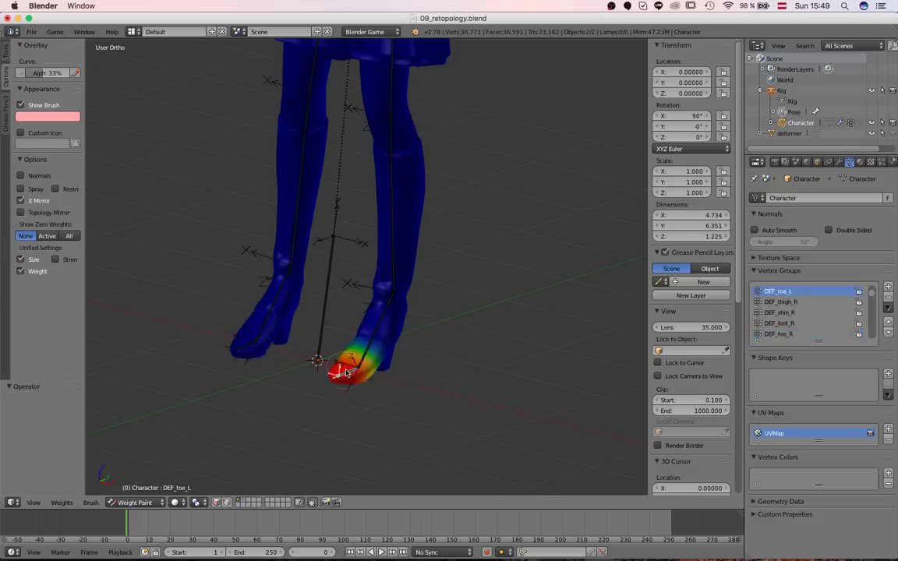
Enlarge the brush, paint a mirrored test stroke on the left foot, compare it on DEF_toe_R, and undo it
key(f)
click(386, 377)
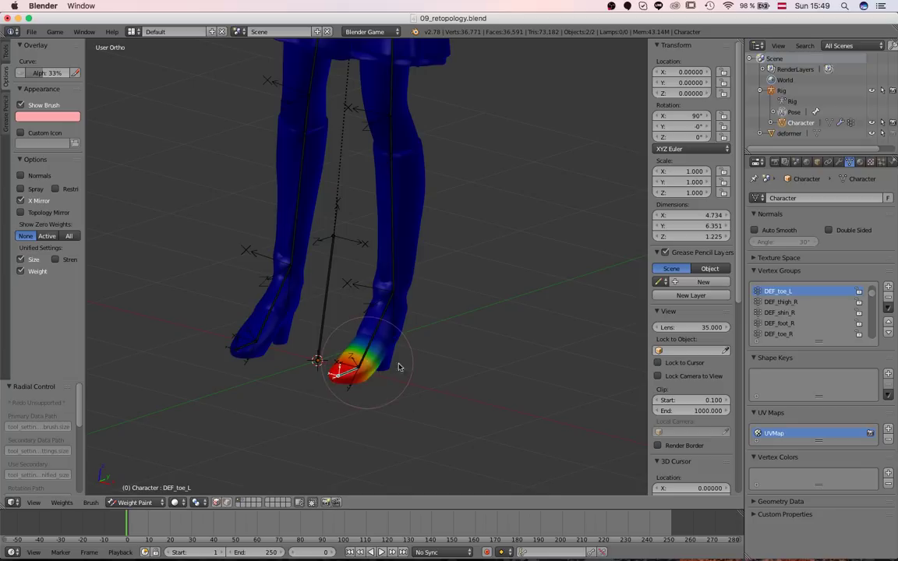
ctrl+right_click(242, 349)
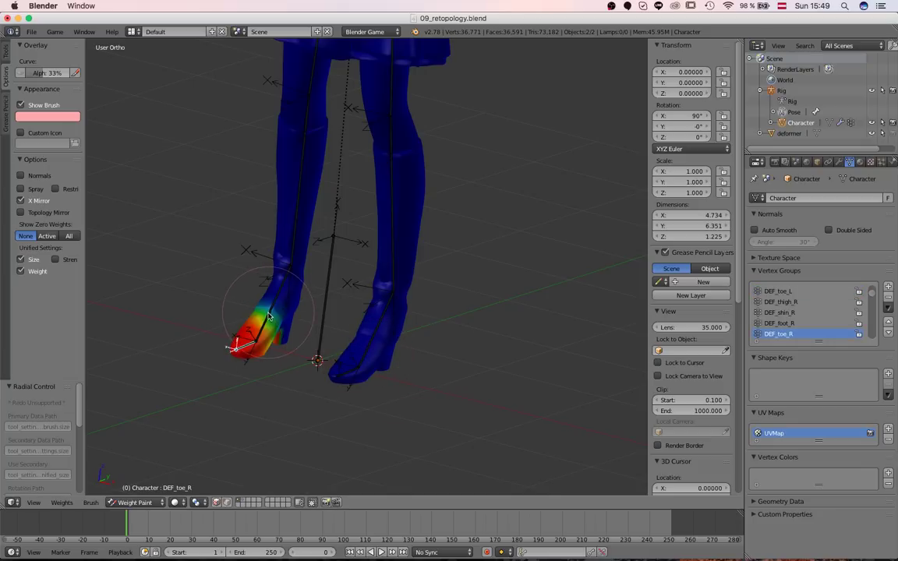
key(ctrl+z)
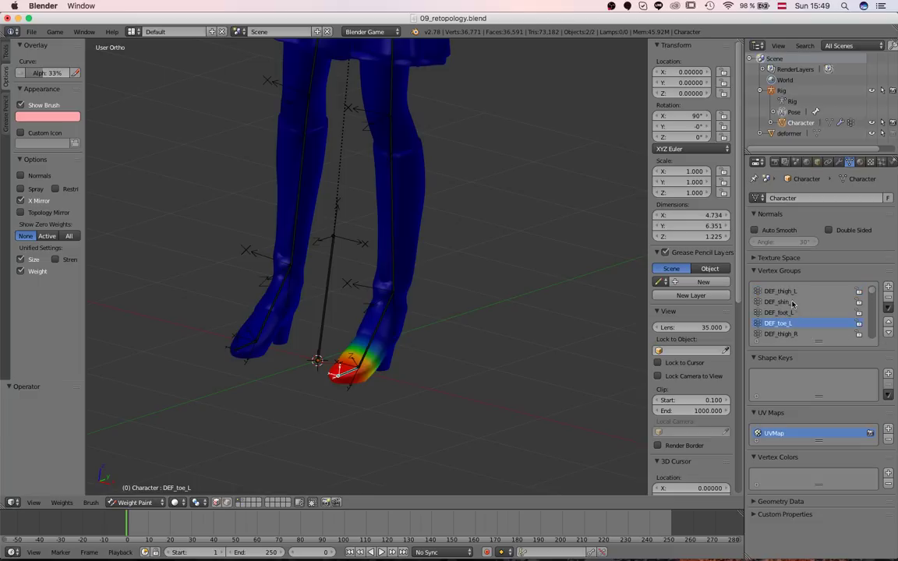
Select the C_control bone and view its weights on the whole character from the front
scroll(858, 305, up, 3)
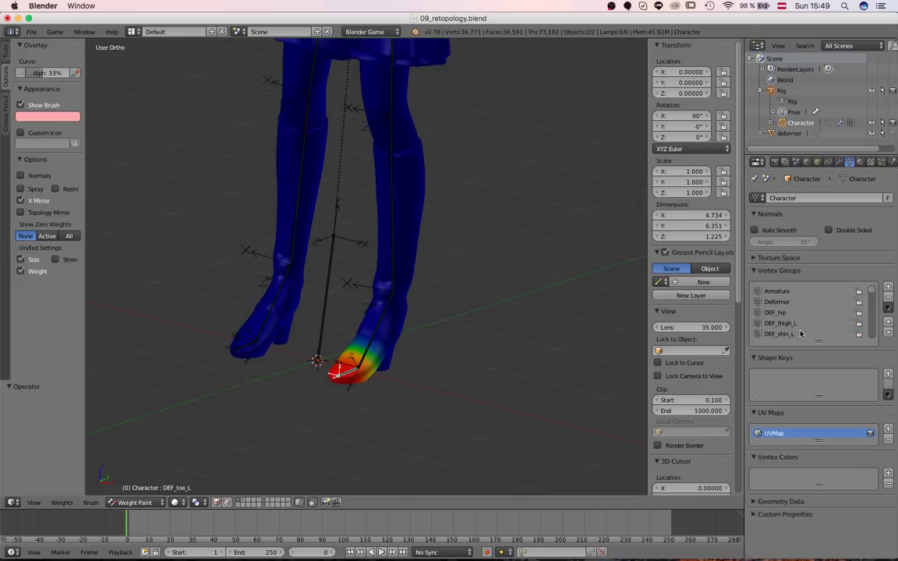
key(KP_1)
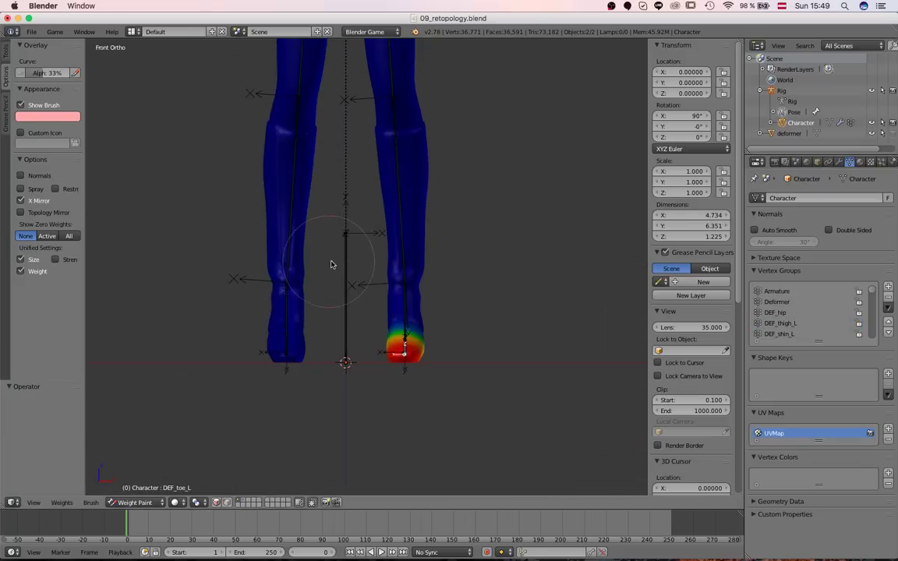
right_click(346, 265)
scroll(389, 274, down, 3)
middle_drag(389, 274, 399, 403)
scroll(400, 376, up, 3)
middle_drag(401, 335, 352, 312)
right_click(348, 137)
scroll(358, 417, down, 4)
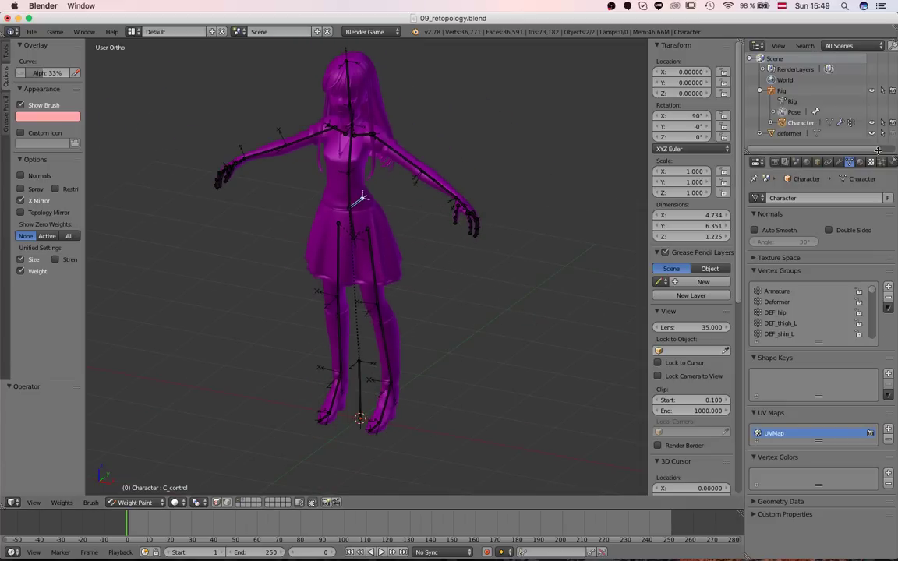
key(KP_1)
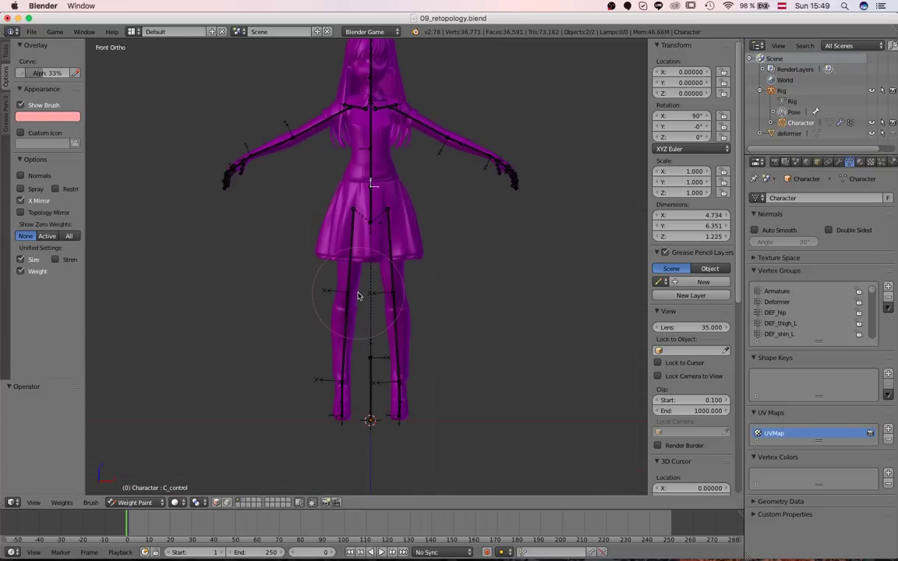
Select DEF_arm_L and another bone of the left arm to examine their weights
scroll(358, 297, up, 5)
middle_drag(425, 297, 426, 169)
right_click(431, 151)
middle_drag(407, 245, 502, 291)
right_click(500, 289)
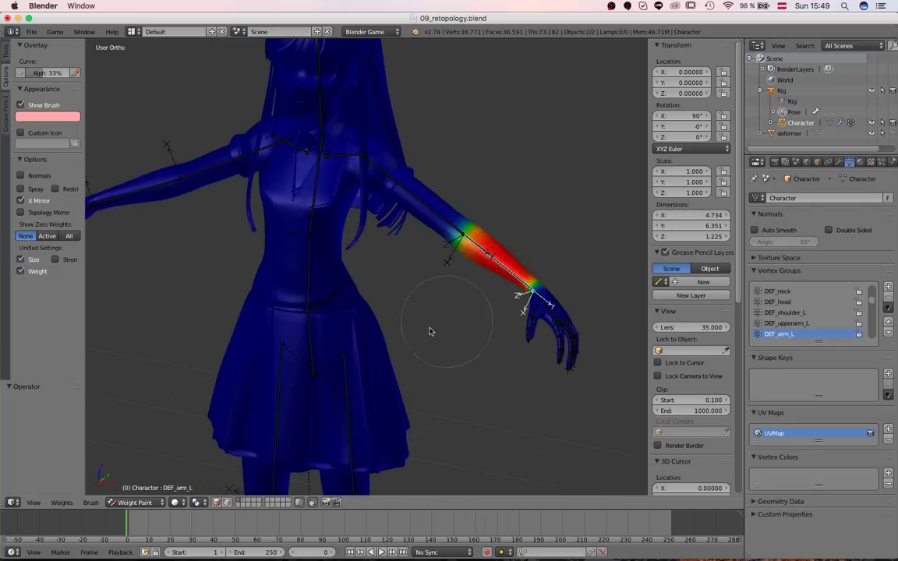
middle_drag(421, 320, 457, 297)
right_click(536, 253)
Select the DEF_thigh_R bone to examine its weights
mouse_move(532, 250)
middle_down()
mouse_move(404, 306)
mouse_move(291, 320)
mouse_move(521, 317)
mouse_move(344, 237)
mouse_move(441, 194)
mouse_move(332, 265)
mouse_move(362, 368)
mouse_move(375, 324)
middle_up()
scroll(361, 368, down, 3)
scroll(347, 369, up, 3)
shift+middle_drag(345, 372, 357, 323)
right_click(314, 304)
Rotate the DEF_head bone about 41° in front view and inspect the neck and hair deformation
scroll(357, 323, up, 4)
shift+middle_drag(342, 145, 344, 166)
key(KP_1)
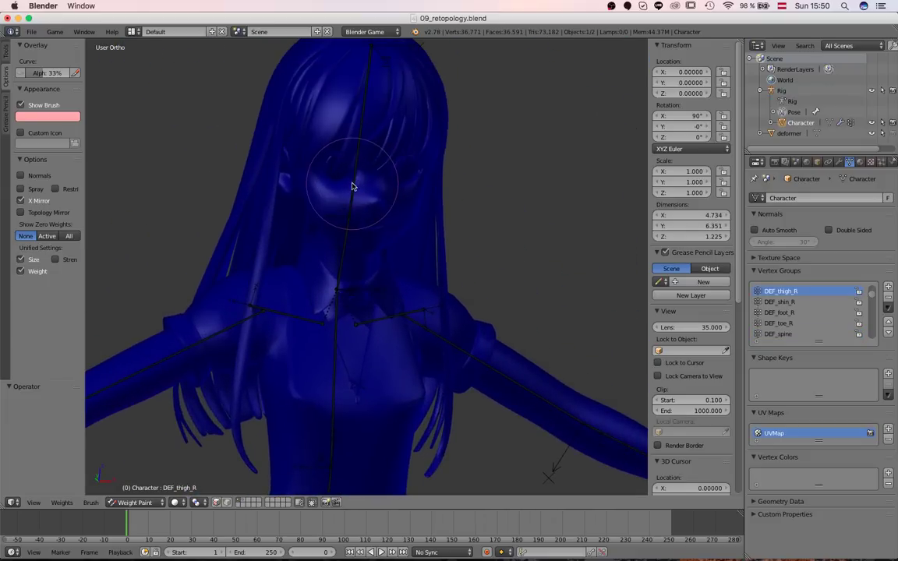
right_click(352, 167)
key(r)
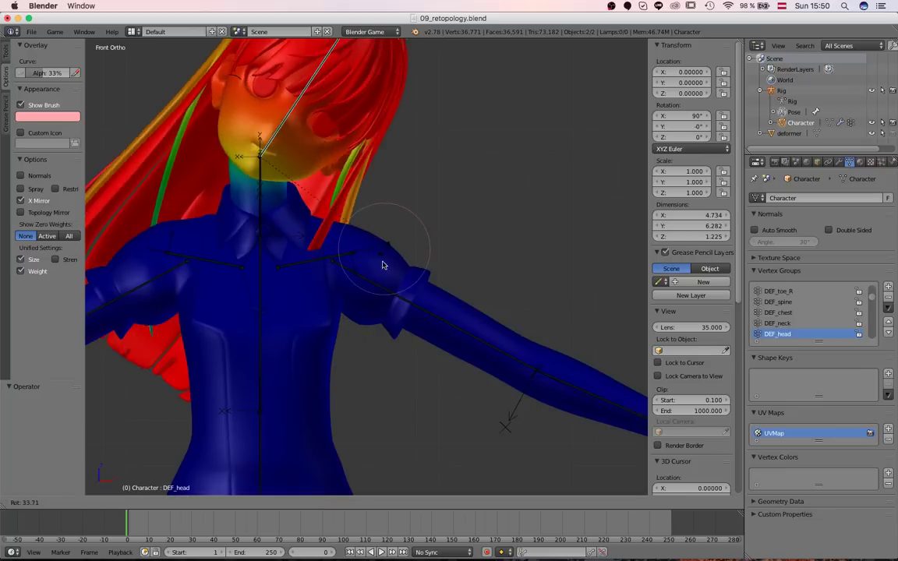
click(344, 248)
middle_drag(233, 235, 250, 307)
key(KP_1)
scroll(251, 308, up, 4)
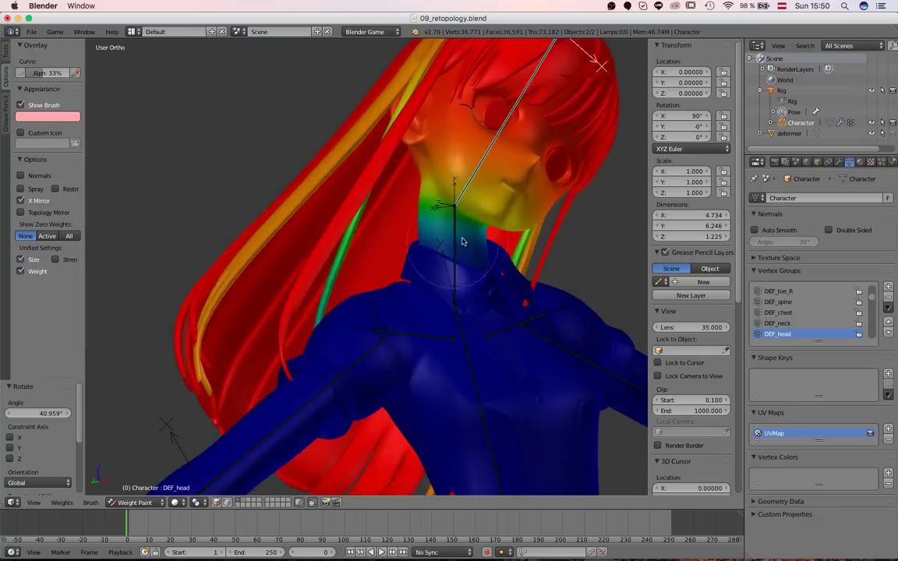
Try rotating DEF_head further and test a rotation of DEF_neck, cancelling both
key(r)
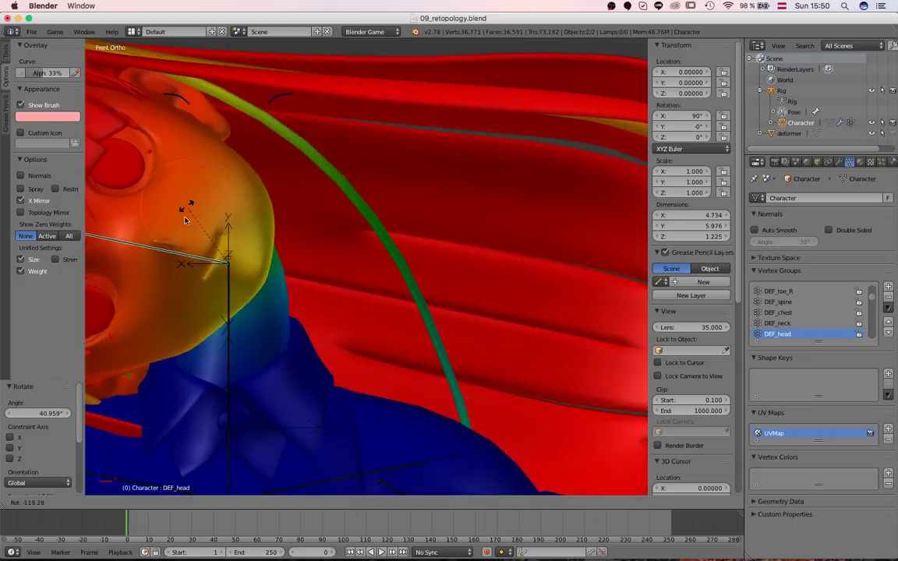
click(208, 304)
key(r)
right_click(230, 294)
right_click(229, 294)
key(r)
right_click(303, 308)
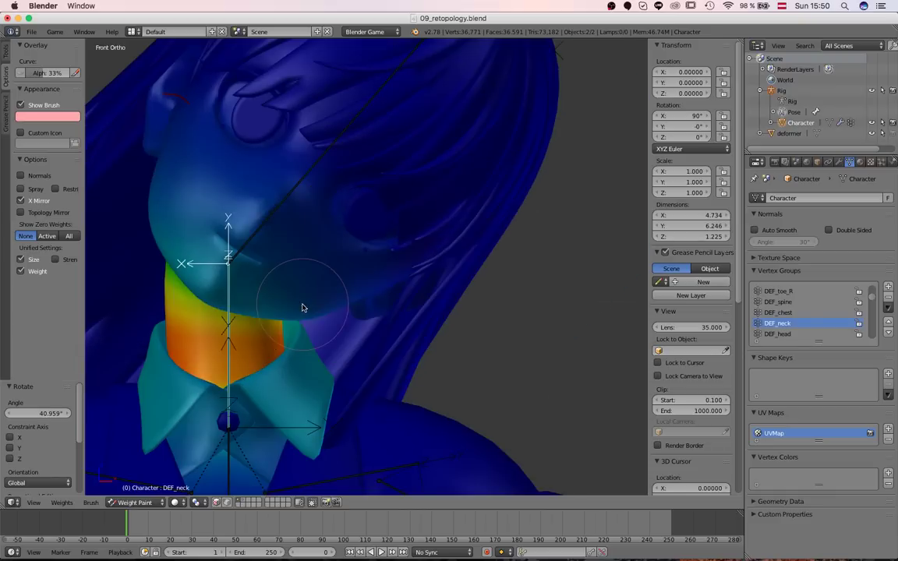
Clear the pose rotation of the DEF_neck and DEF_head bones
key(alt+r)
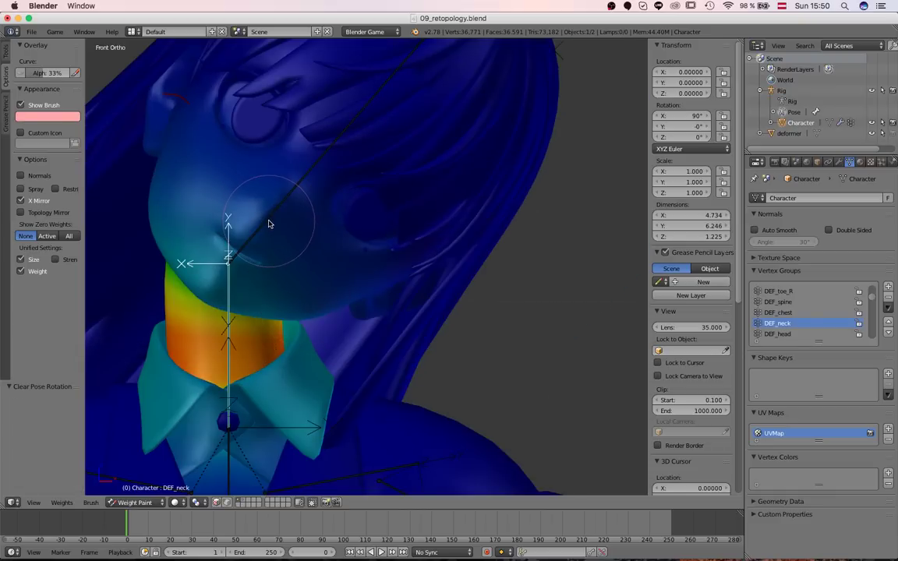
right_click(292, 236)
scroll(293, 245, down, 7)
key(alt+r)
scroll(301, 270, down, 3)
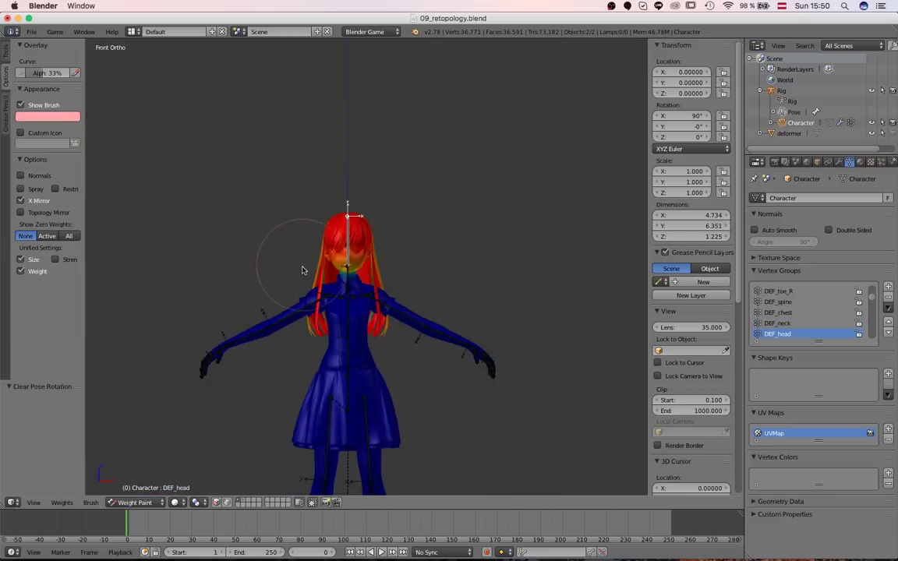
Switch the Character mesh to Edit Mode with nothing selected and enable Show Weights in the mesh display
scroll(289, 244, up, 4)
middle_drag(282, 232, 370, 248)
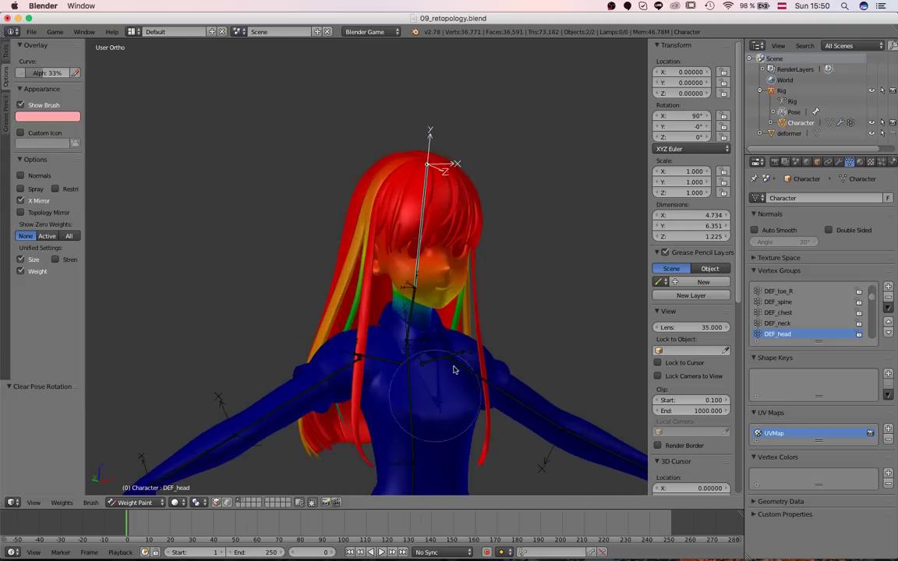
scroll(398, 273, down, 4)
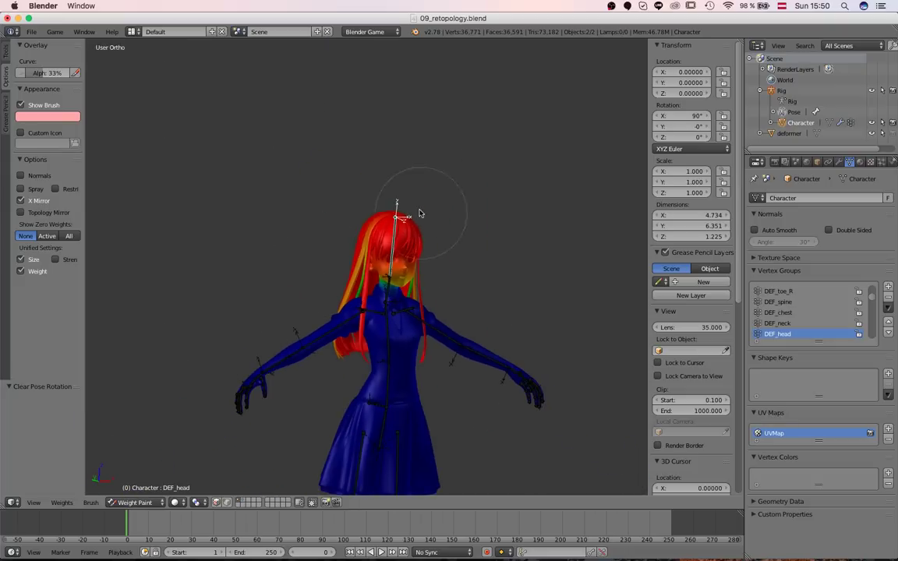
scroll(379, 311, up, 3)
scroll(377, 311, down, 4)
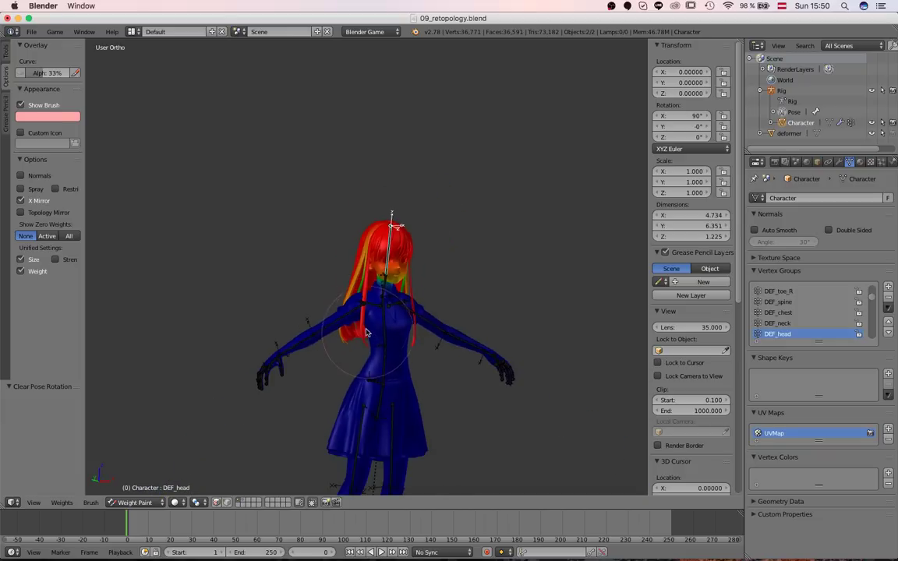
scroll(375, 132, up, 5)
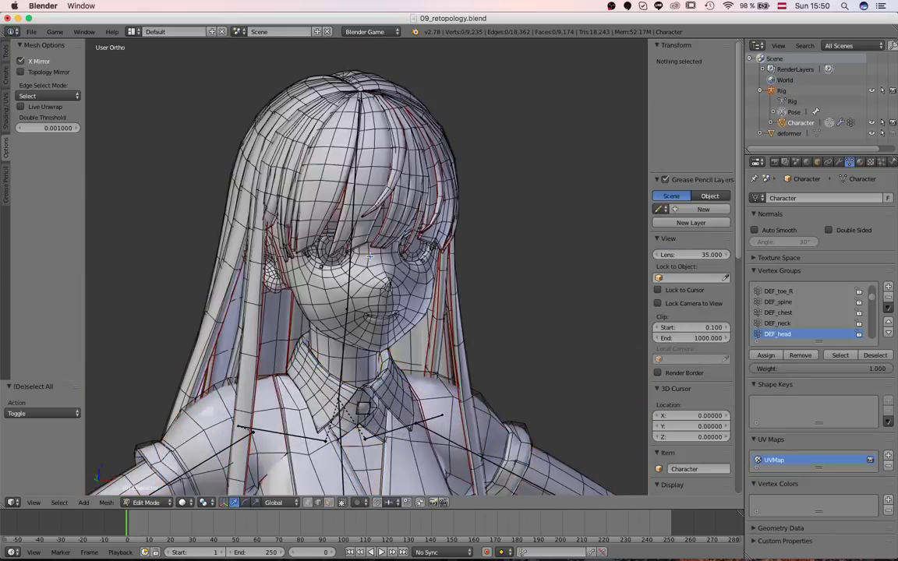
scroll(688, 397, down, 5)
scroll(687, 390, down, 8)
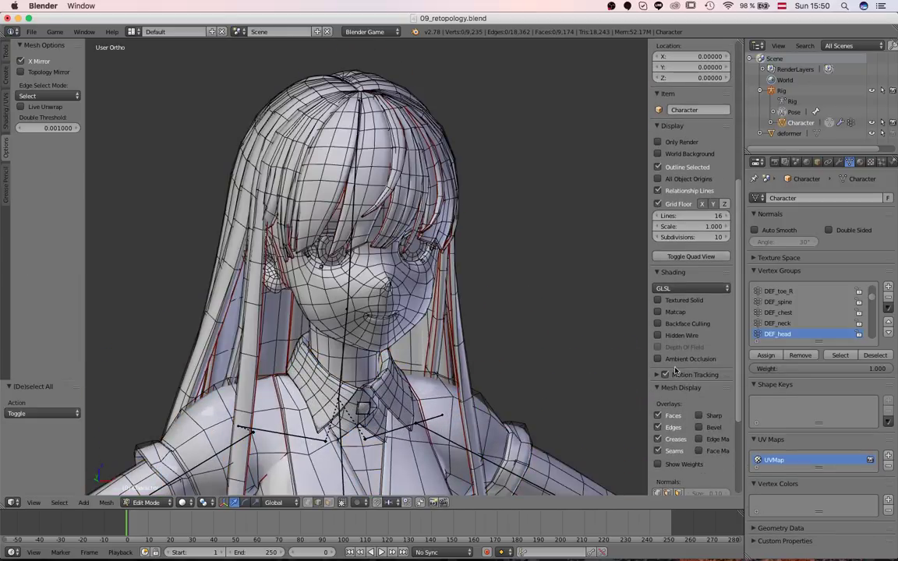
key(n)
key(n)
scroll(692, 366, down, 3)
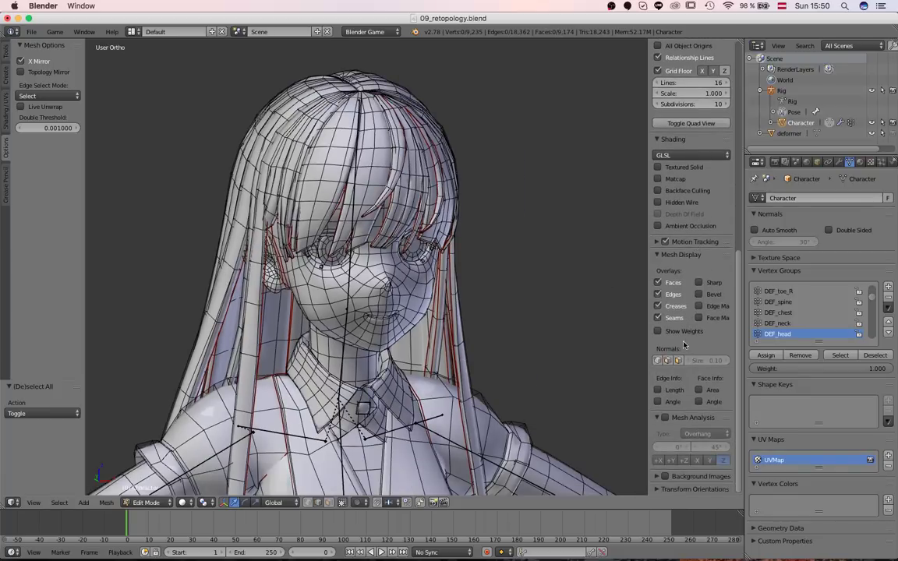
click(659, 332)
Try moving a hair vertex beside the head, cancel the move, and clear the selection
scroll(355, 295, down, 1)
middle_drag(359, 297, 356, 281)
right_click(327, 197)
key(g)
right_click(300, 204)
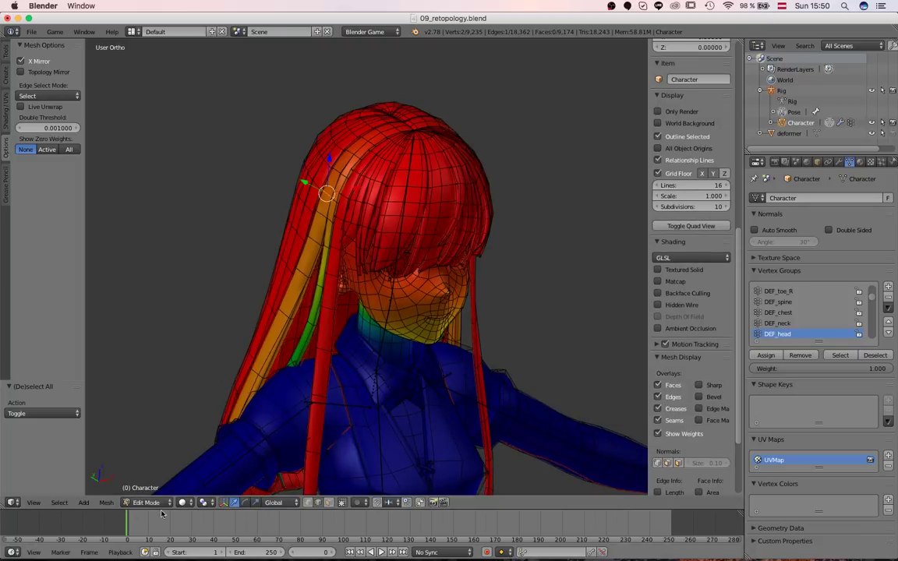
scroll(317, 395, up, 2)
shift+middle_drag(318, 373, 320, 337)
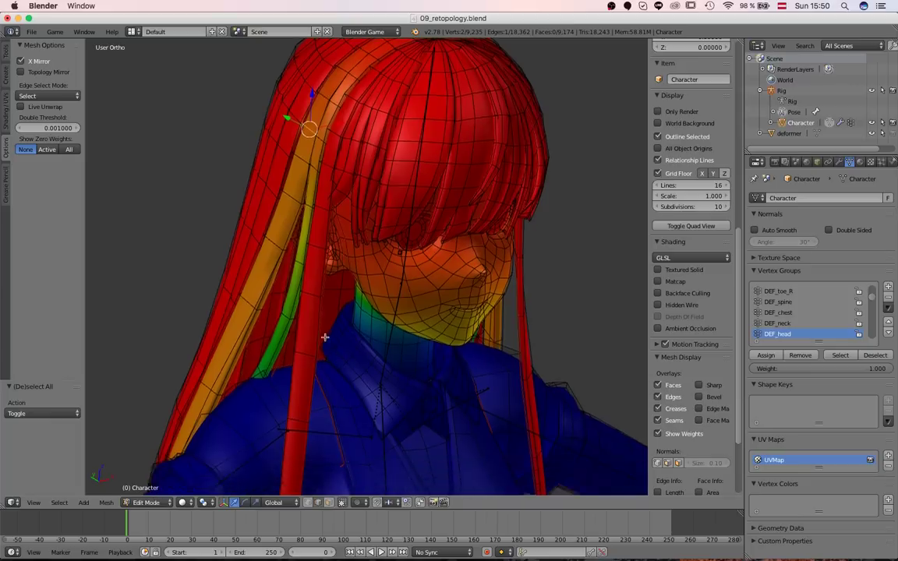
scroll(318, 332, up, 2)
key(a)
Select all the linked hair pieces around the head, including the bangs, side strands and back hair
scroll(382, 199, down, 3)
scroll(393, 191, down, 4)
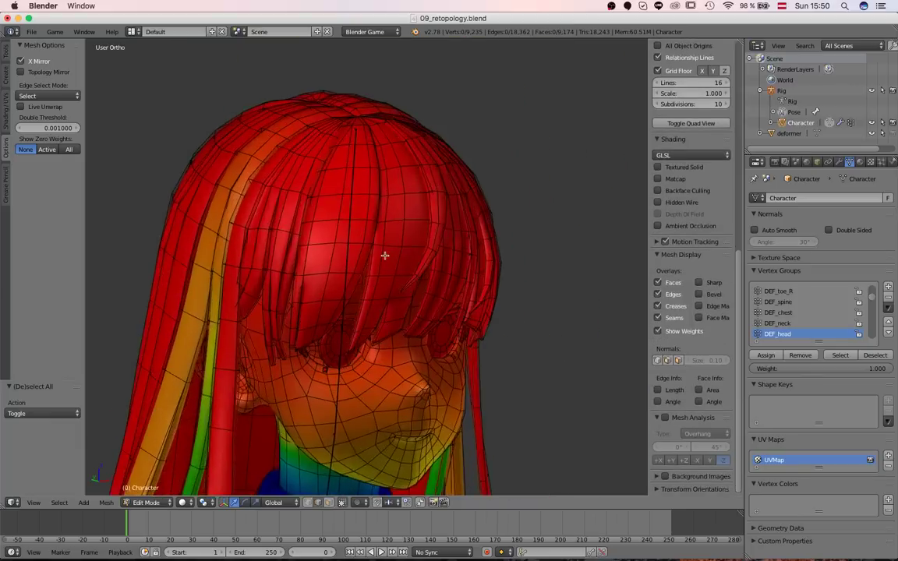
key(l)
key(l)
key(l)
key(l)
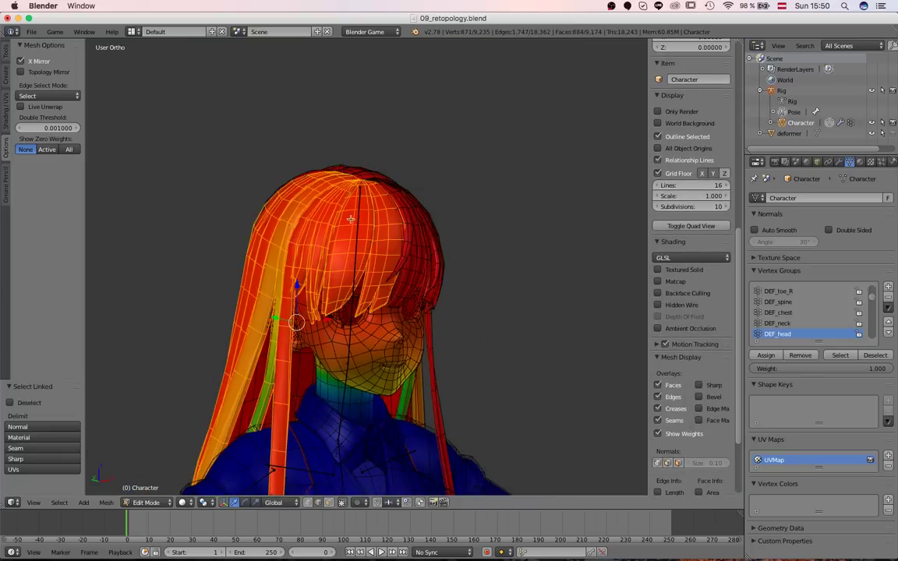
middle_drag(383, 214, 195, 307)
key(l)
key(l)
key(l)
key(l)
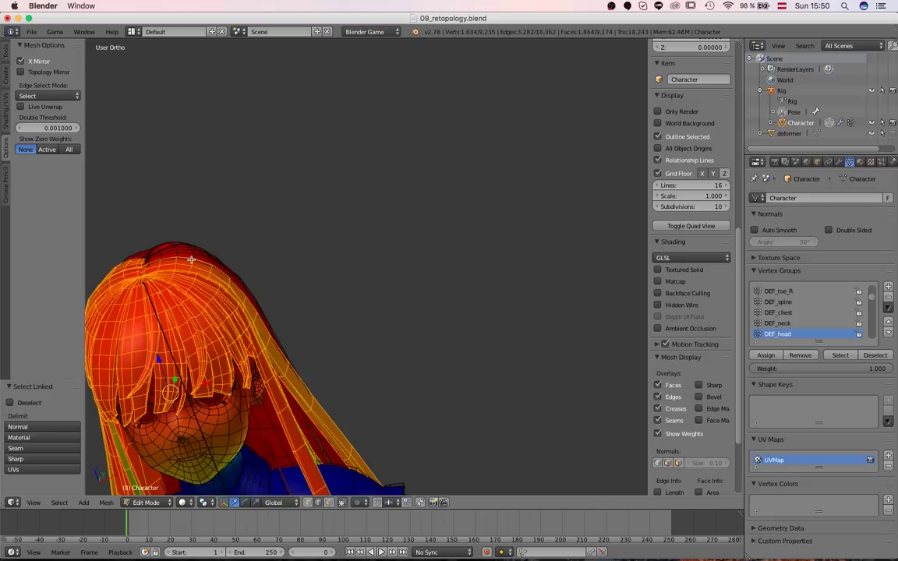
key(l)
key(l)
scroll(134, 226, down, 5)
Assign the selected hair to the DEF_head vertex group with weight 1.000 and check it in Weight Paint mode
middle_drag(172, 233, 311, 265)
scroll(311, 265, up, 4)
click(767, 356)
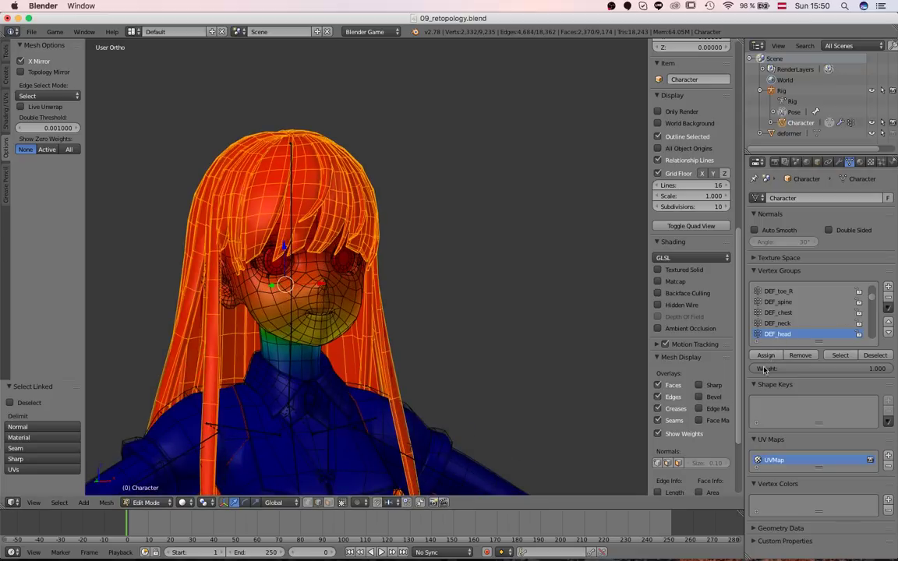
scroll(377, 328, down, 3)
key(Tab)
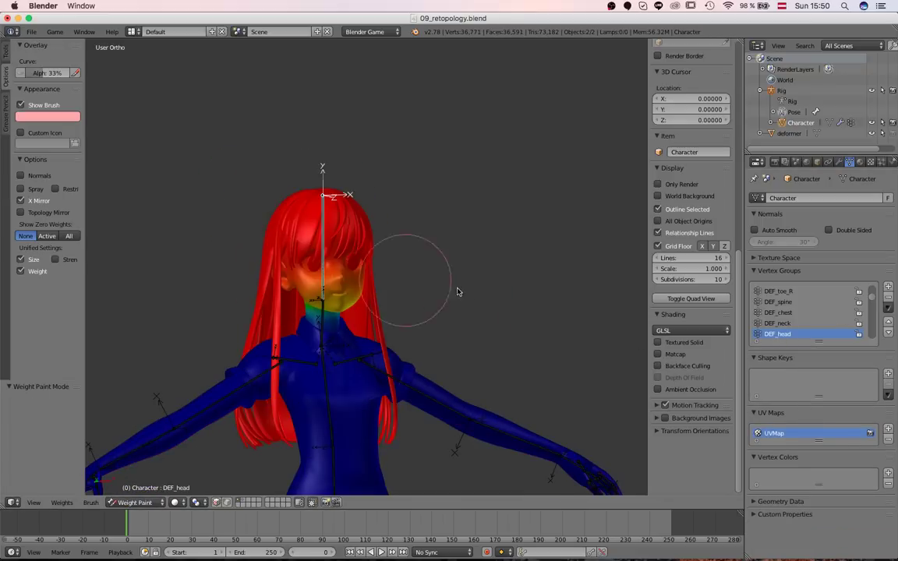
Return to Edit Mode and examine the hair's weights in the DEF_neck, Armature and DEF_hip vertex groups
key(Tab)
click(781, 324)
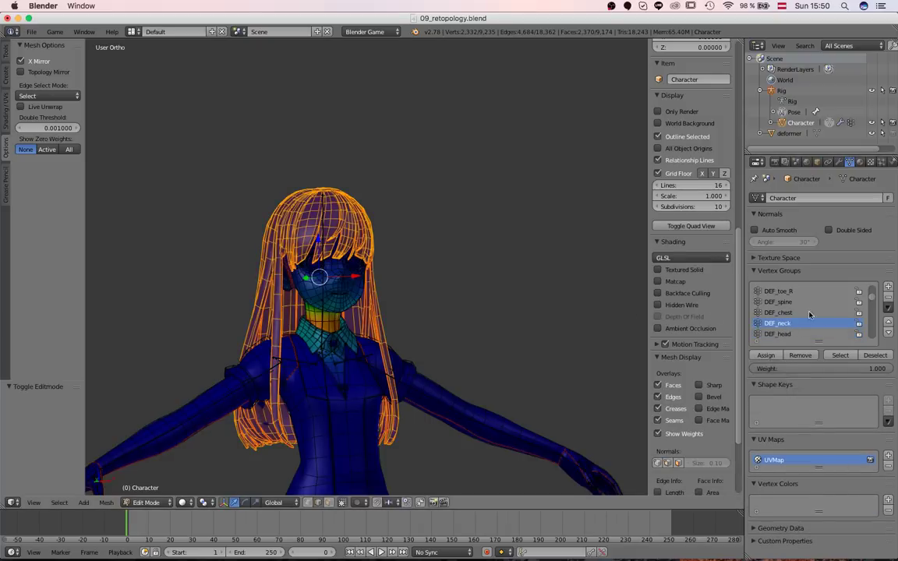
scroll(870, 287, up, 5)
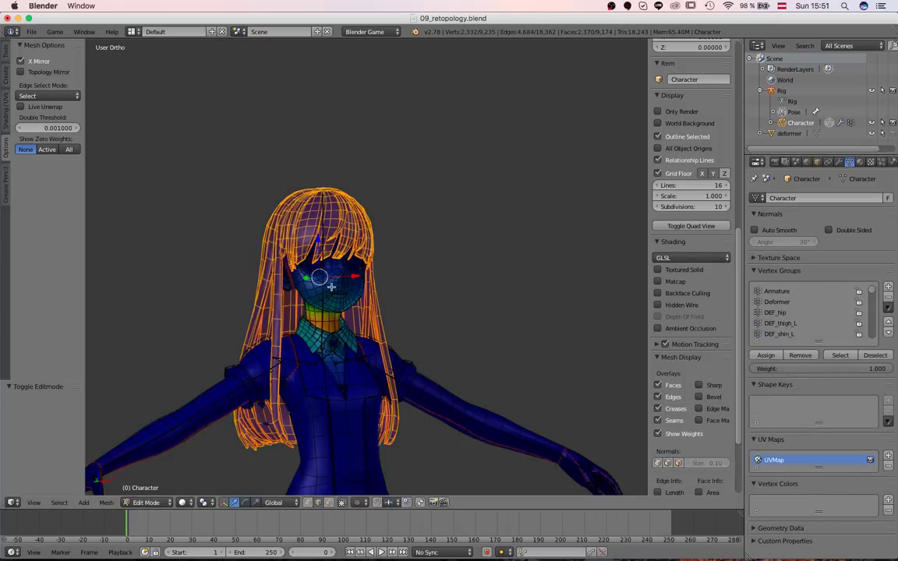
scroll(337, 285, down, 1)
middle_drag(337, 284, 435, 300)
scroll(428, 302, up, 2)
click(788, 293)
middle_drag(641, 321, 502, 353)
shift+middle_drag(613, 343, 611, 322)
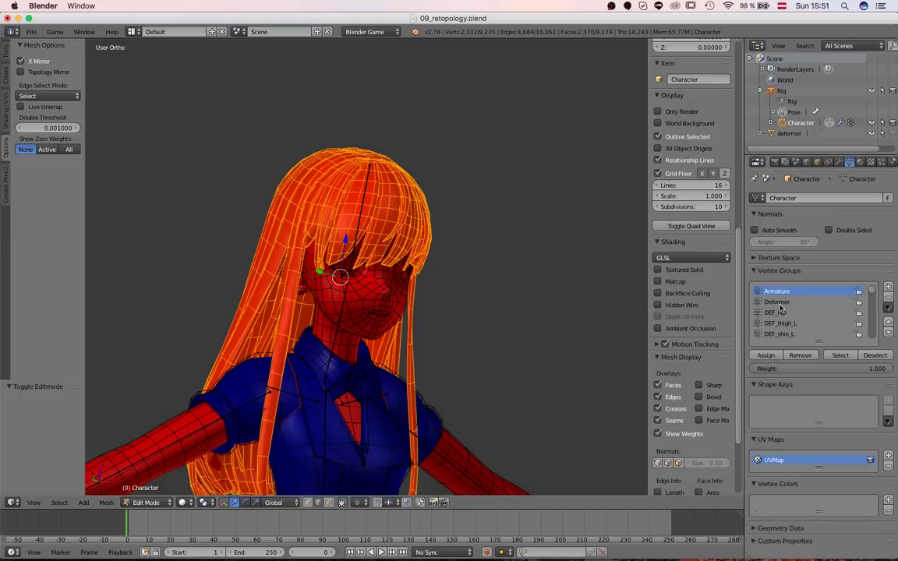
click(780, 313)
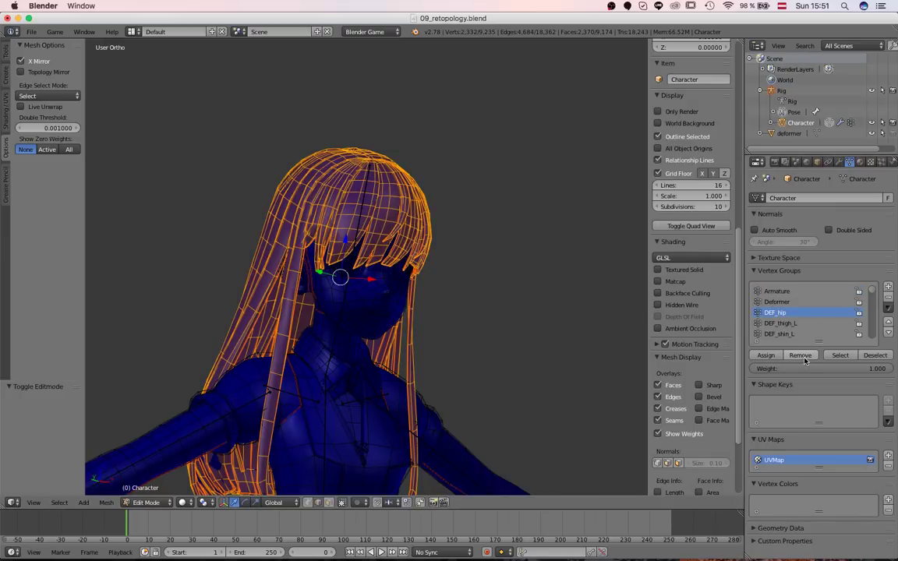
Make DEF_thigh_L the active vertex group and clear it
key(Down)
key(Down)
scroll(312, 375, down, 3)
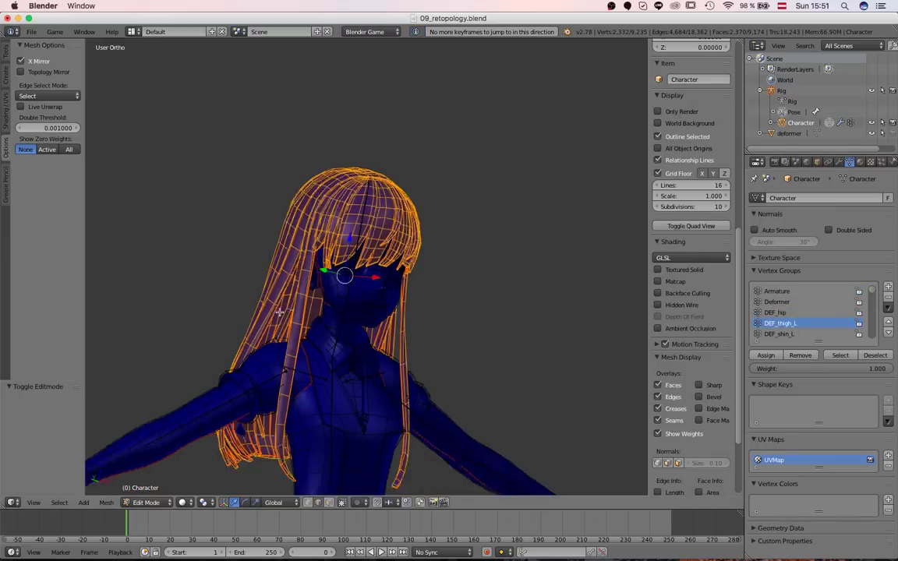
middle_drag(294, 375, 340, 368)
shift+middle_drag(340, 362, 335, 308)
scroll(342, 312, up, 3)
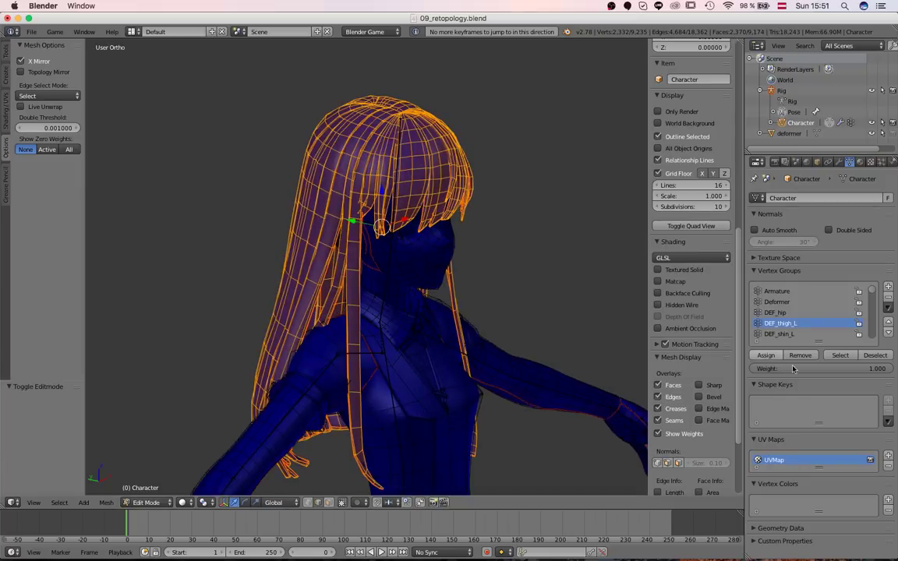
click(888, 308)
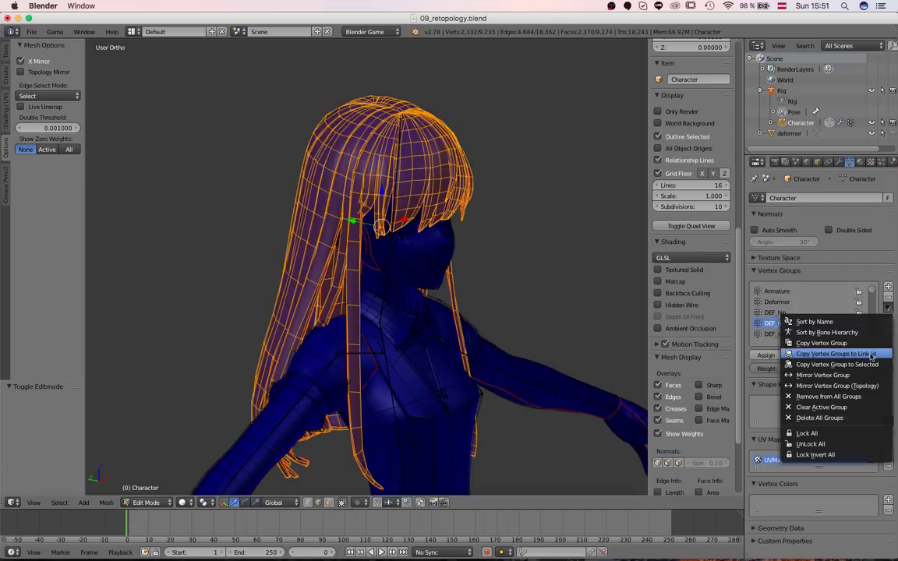
click(864, 408)
Examine the DEF_head, DEF_upperarm_L and DEF_shoulder_L weights on the character in Weight Paint mode
middle_drag(392, 337, 156, 312)
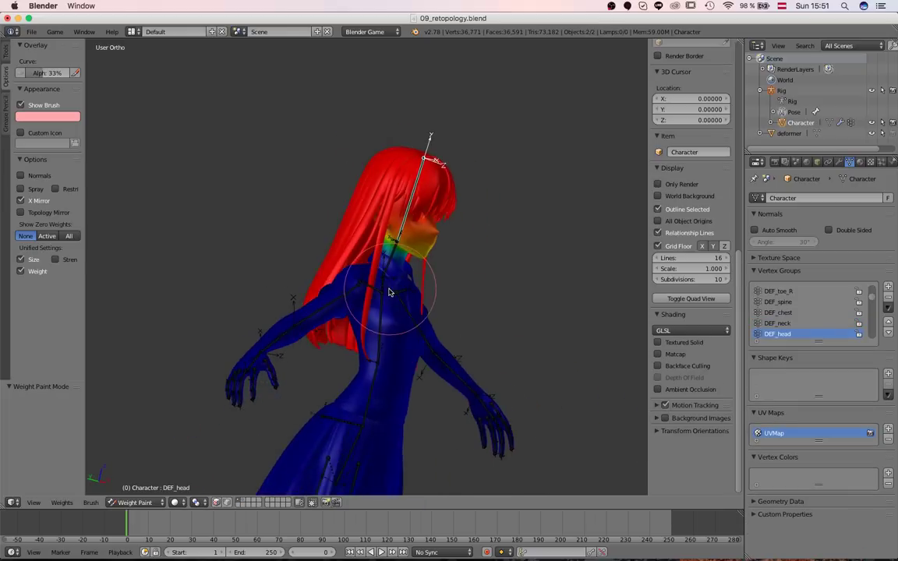
middle_drag(390, 292, 387, 292)
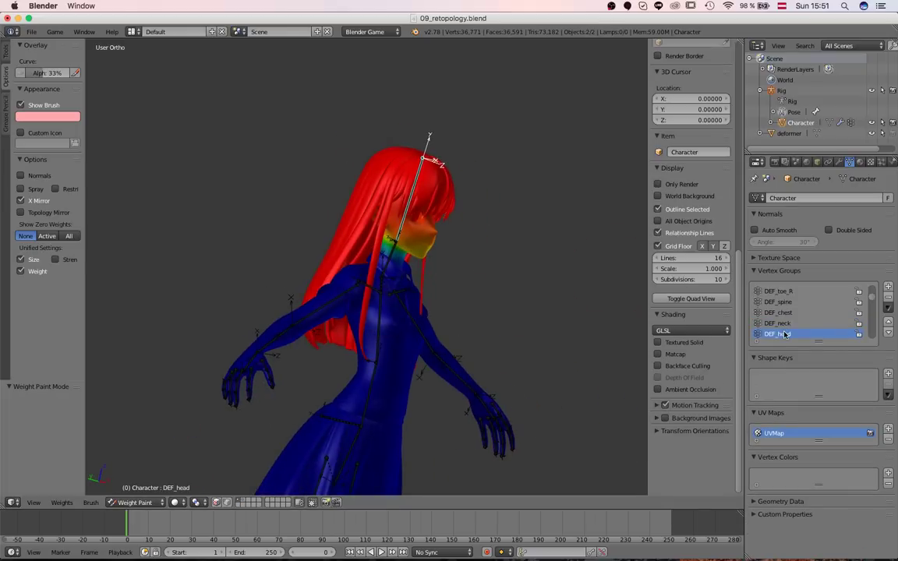
ctrl+scroll(785, 333, down, 2)
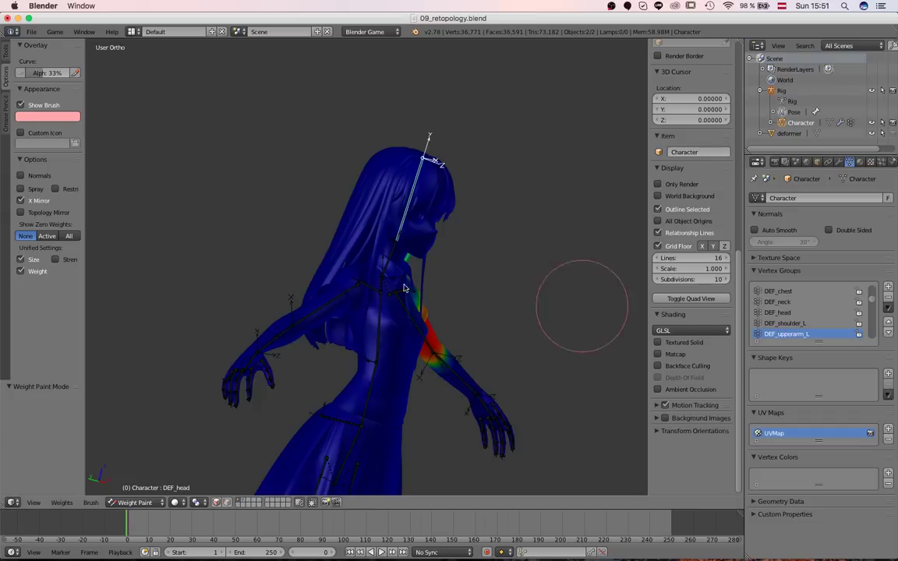
middle_drag(391, 281, 160, 279)
click(802, 324)
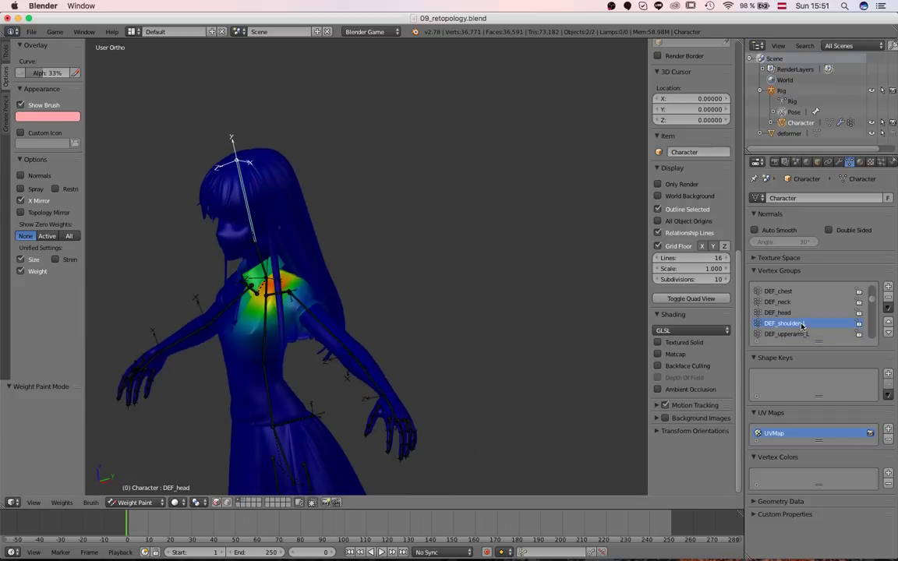
middle_drag(425, 295, 488, 285)
scroll(487, 286, up, 3)
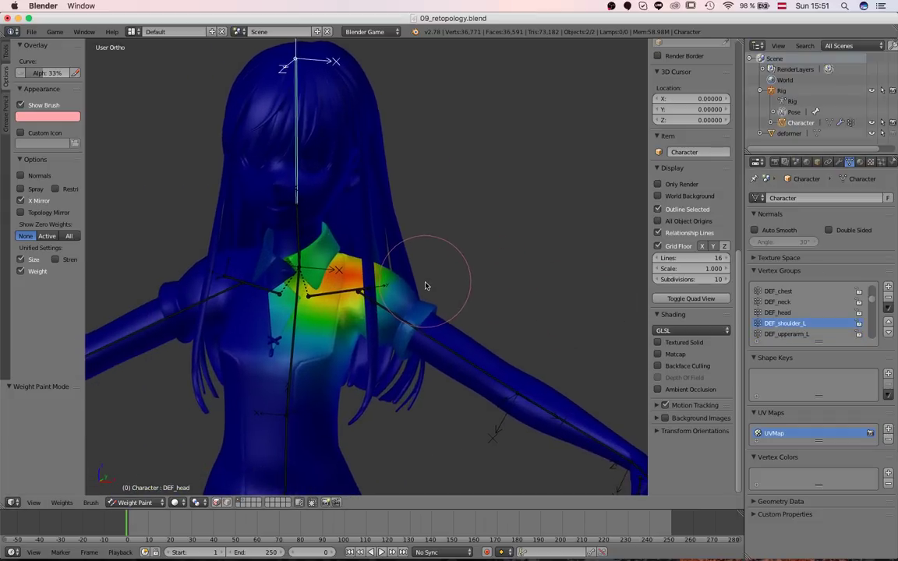
Return to Edit Mode and check the selected hair against DEF_upperarm_L, DEF_arm_L, DEF_hand_L and DEF_index_base_L
key(Tab)
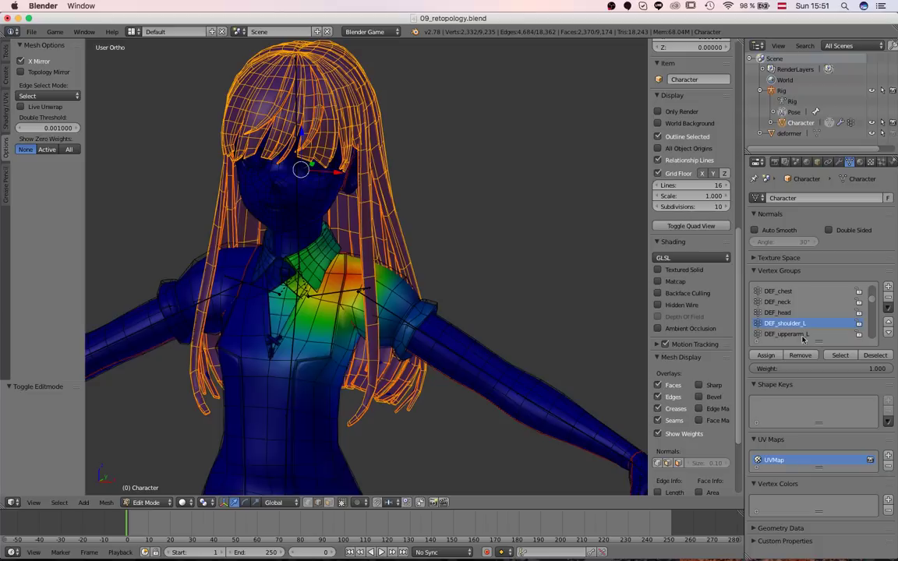
click(790, 334)
scroll(793, 336, down, 2)
click(786, 313)
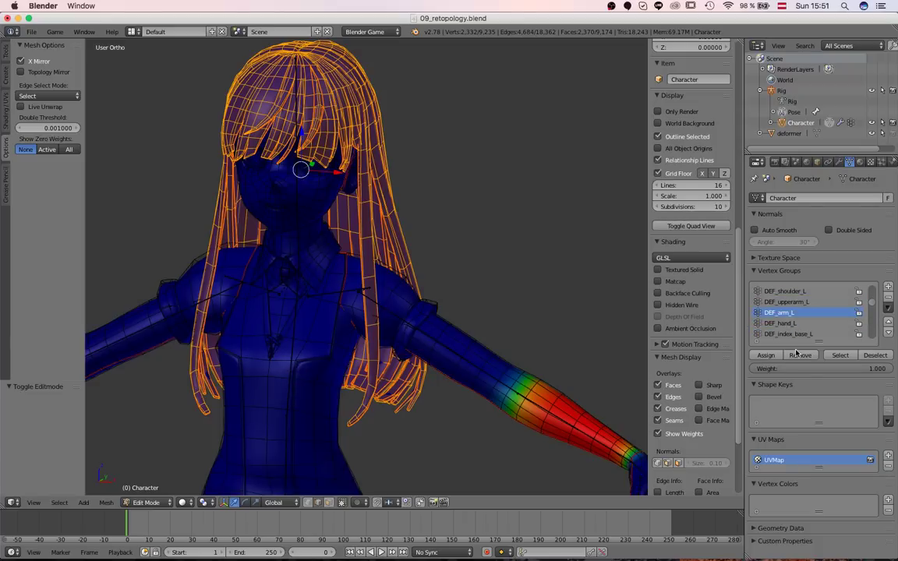
scroll(800, 335, down, 1)
click(795, 315)
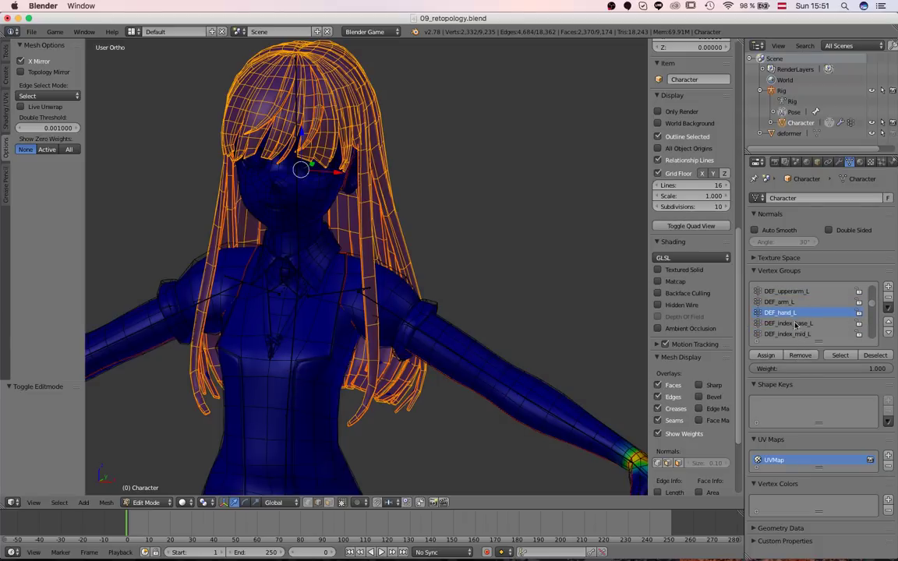
click(797, 325)
Check the selected hair's weights in the DEF_shoulder_R, DEF_upperarm_R, DEF_arm_R and DEF_hand_R vertex groups
scroll(795, 330, down, 6)
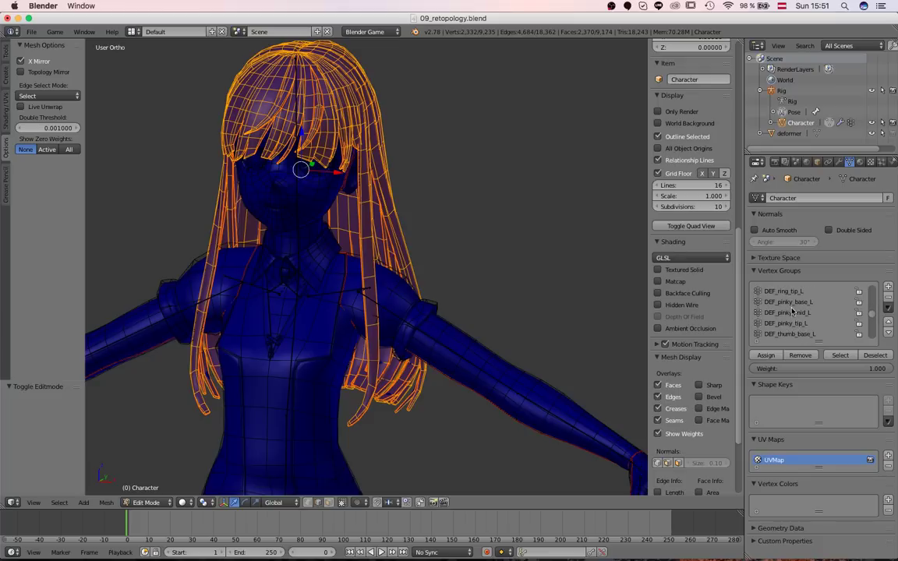
scroll(792, 310, down, 6)
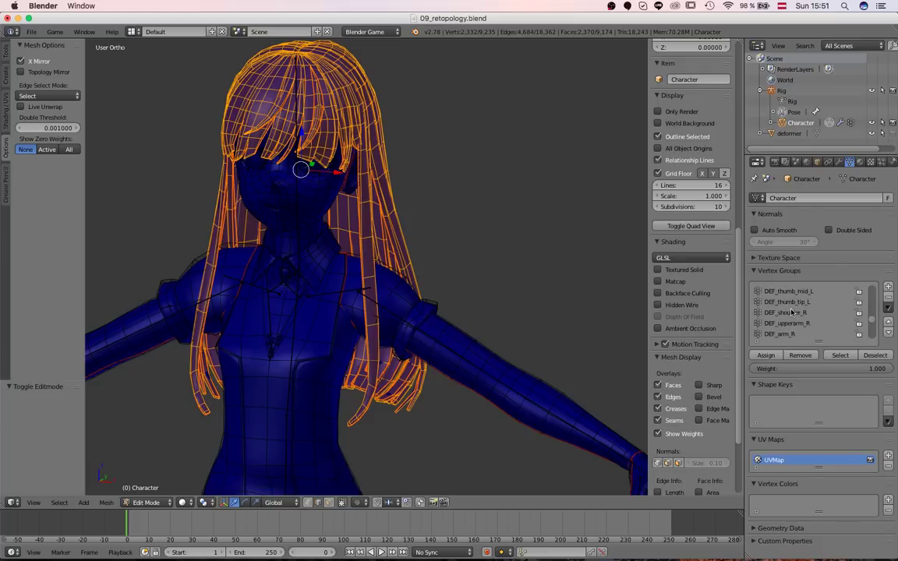
click(787, 313)
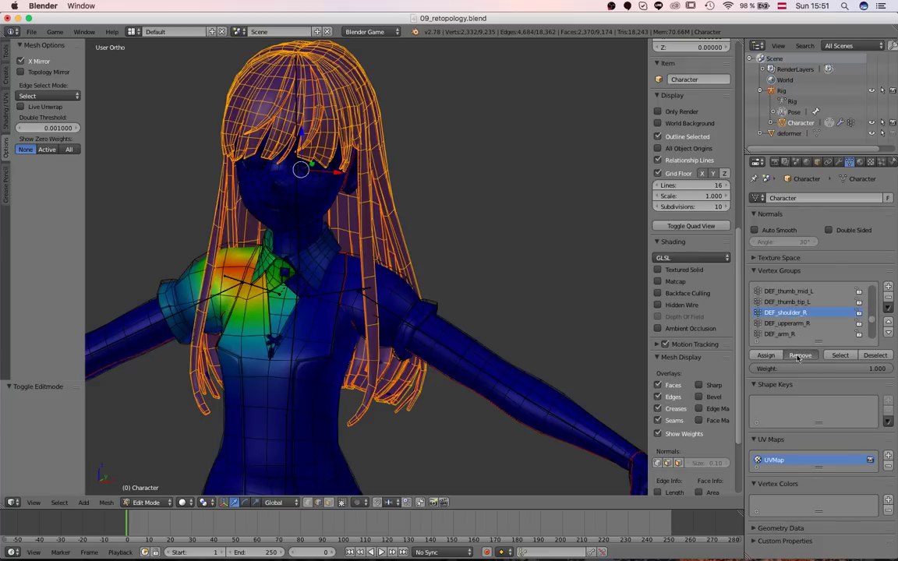
click(788, 323)
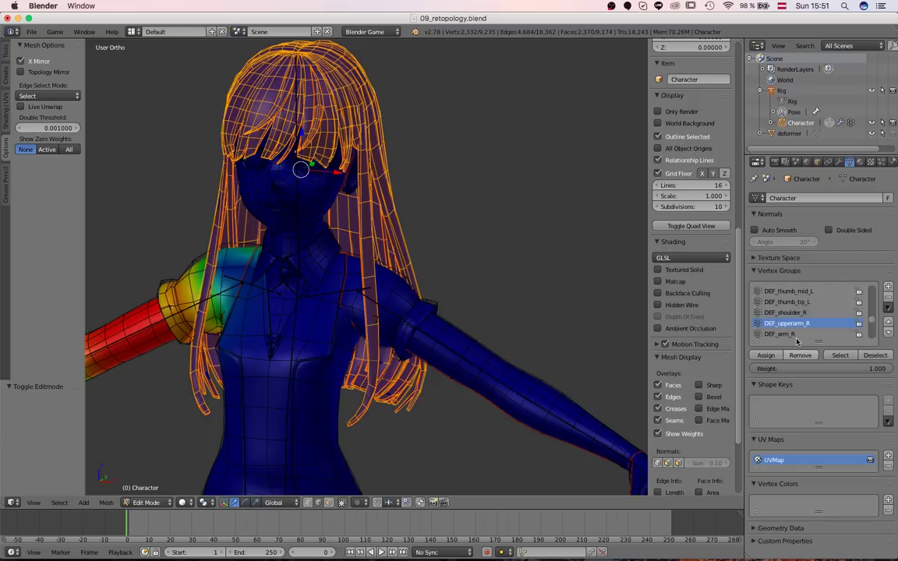
click(789, 335)
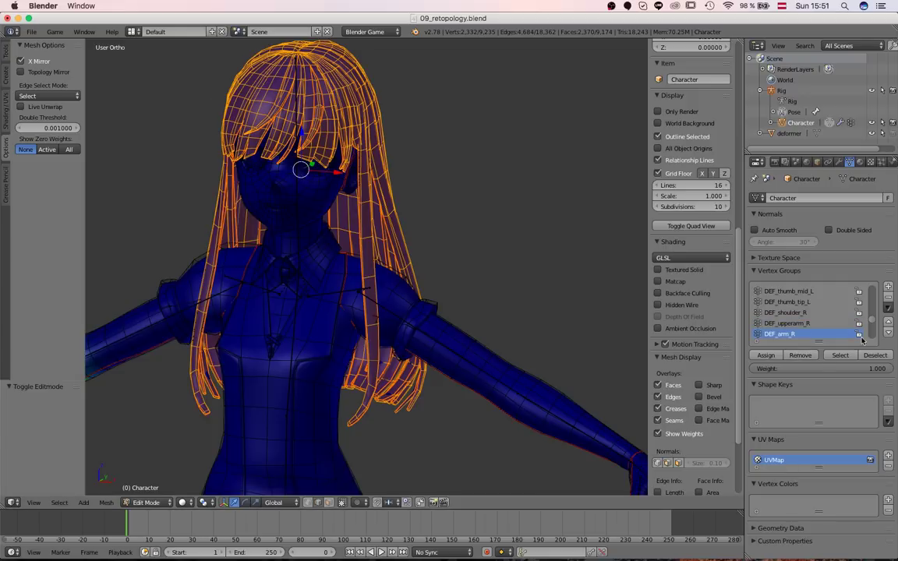
scroll(407, 310, down, 2)
scroll(834, 330, down, 2)
click(784, 324)
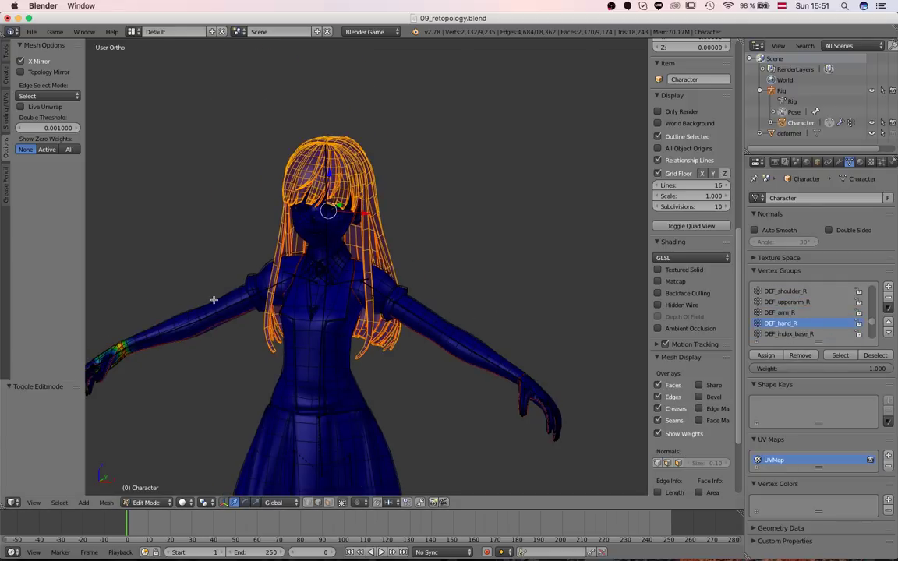
Examine the right wrist's weights from the side and look through the right-hand finger and thumb vertex groups
middle_drag(515, 312, 438, 316)
scroll(438, 317, up, 2)
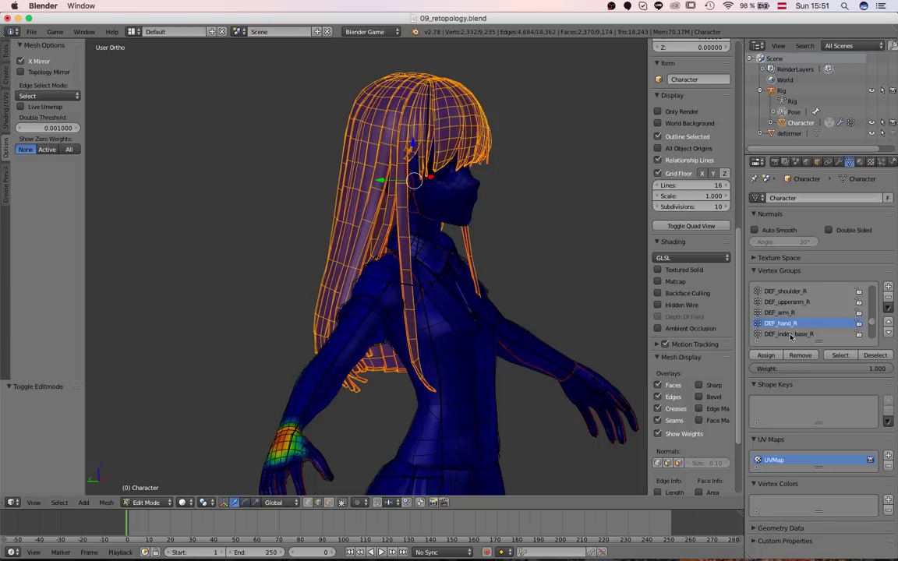
ctrl+scroll(784, 331, down, 5)
scroll(787, 334, down, 4)
scroll(788, 334, down, 3)
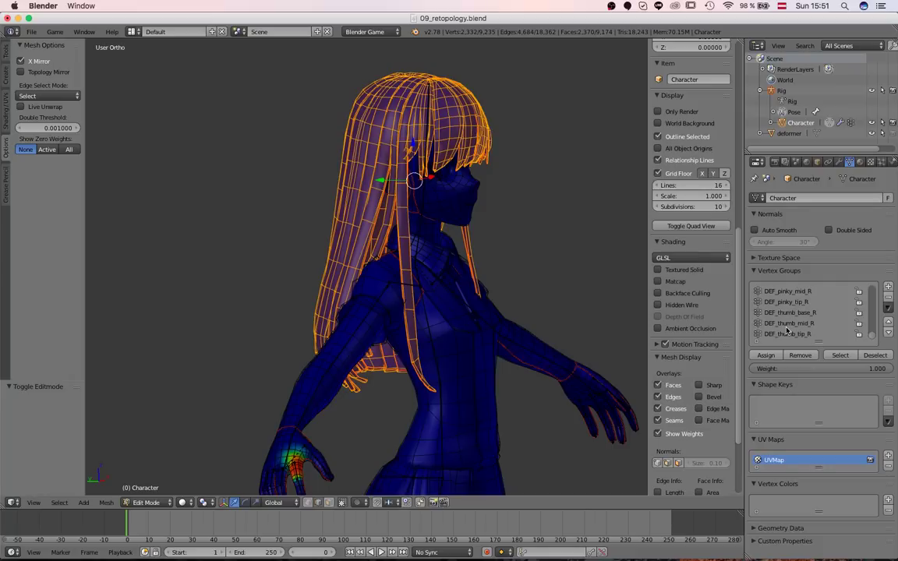
Check the hair from behind and the side in the DEF_hip, DEF_thigh_L, DEF_shin_L, DEF_spine and DEF_chest vertex groups
scroll(788, 334, up, 10)
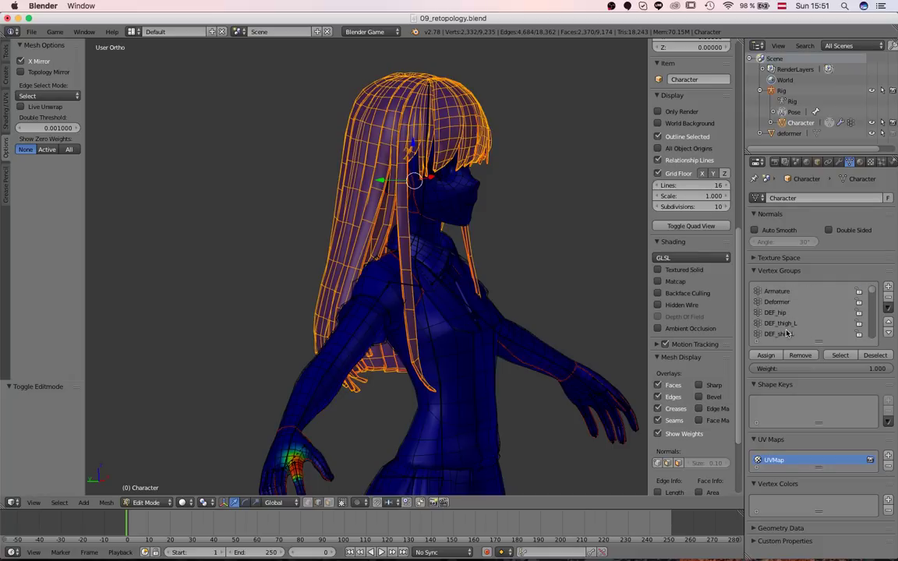
click(775, 313)
middle_drag(461, 295, 546, 237)
click(776, 324)
click(780, 334)
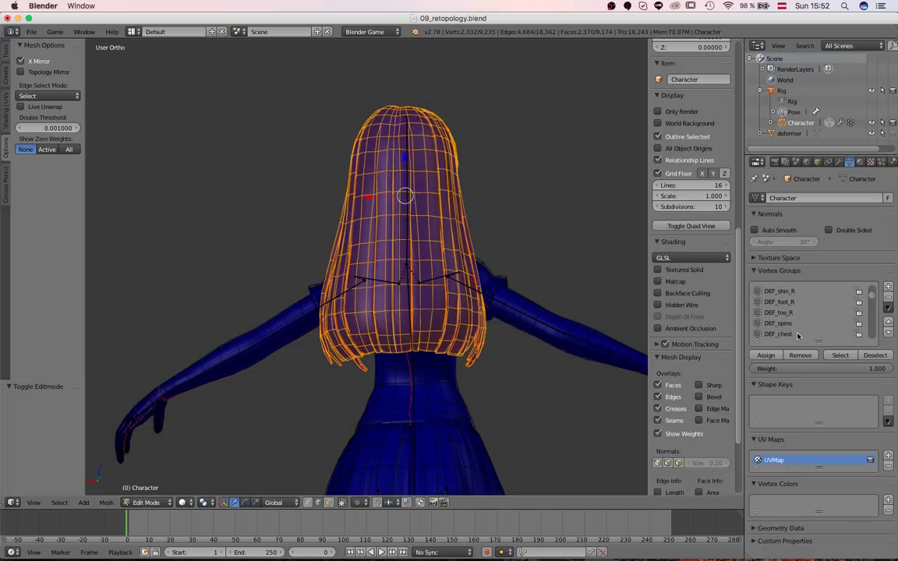
click(787, 326)
middle_drag(503, 268, 394, 256)
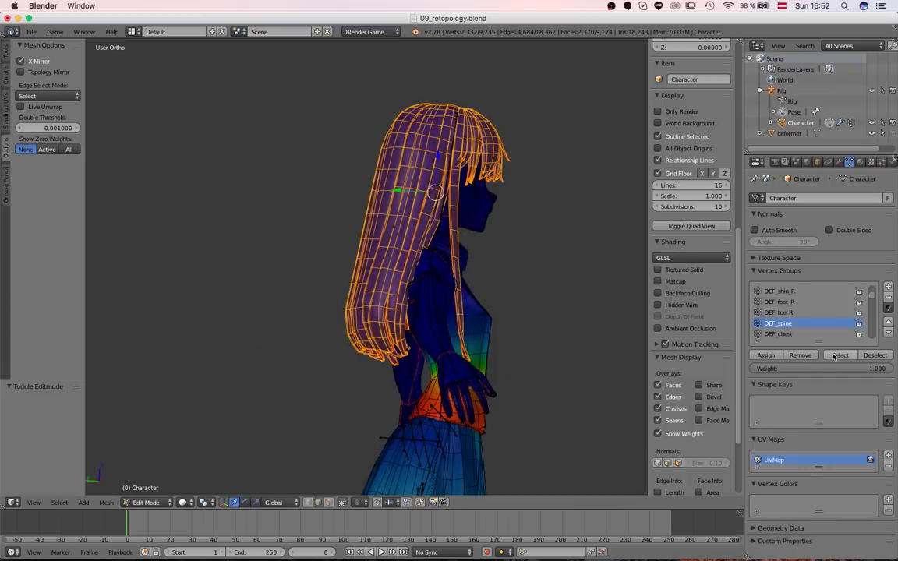
click(771, 334)
In Weight Paint mode, test-rotate the DEF_head bone plainly and as a trackball to check how the hair follows, cancelling each rotation
middle_drag(444, 308, 158, 304)
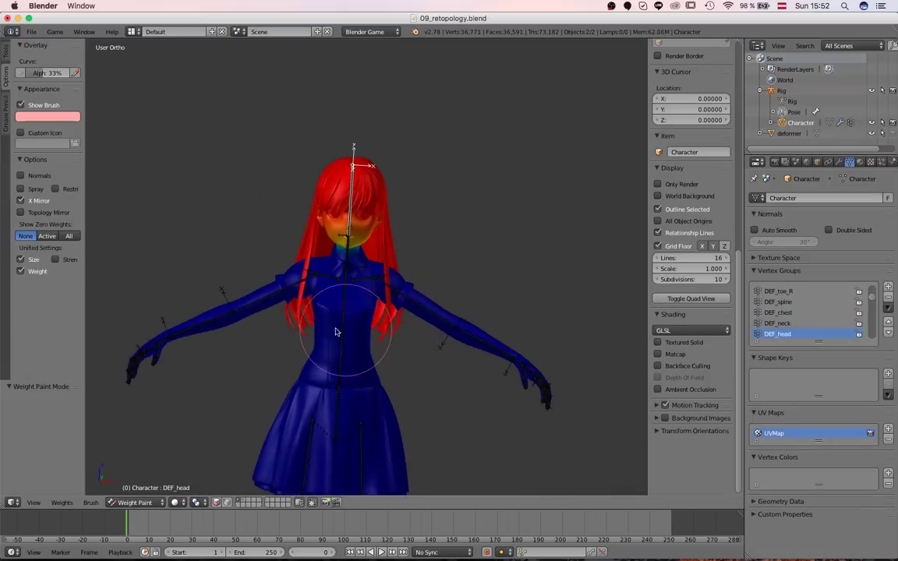
scroll(319, 329, up, 4)
middle_drag(320, 329, 401, 323)
scroll(378, 113, down, 1)
key(r)
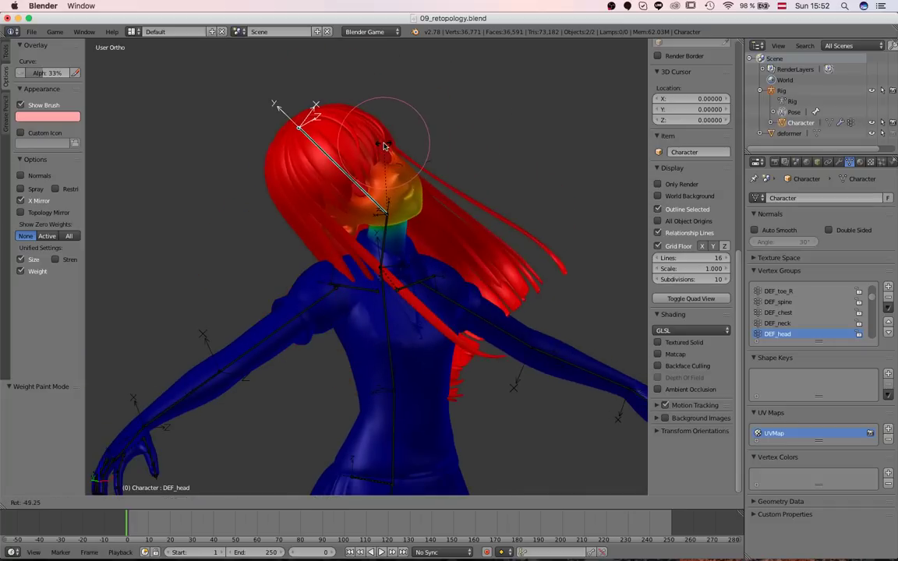
right_click(385, 146)
scroll(315, 96, up, 3)
middle_drag(315, 96, 508, 310)
key(r)
key(r)
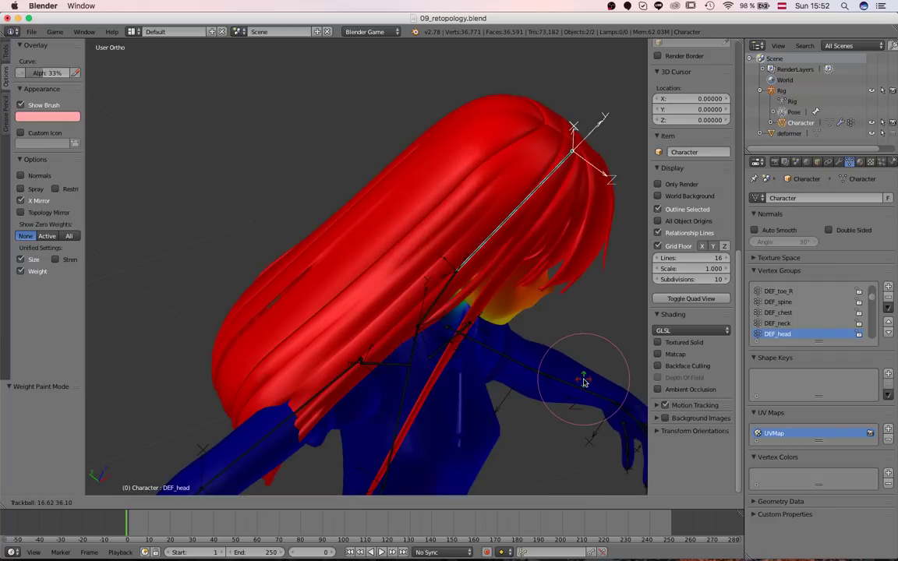
right_click(584, 382)
Examine the DEF_head weights on the face, chin and neck in the front view
scroll(371, 210, up, 3)
middle_drag(469, 221, 381, 165)
key(KP_1)
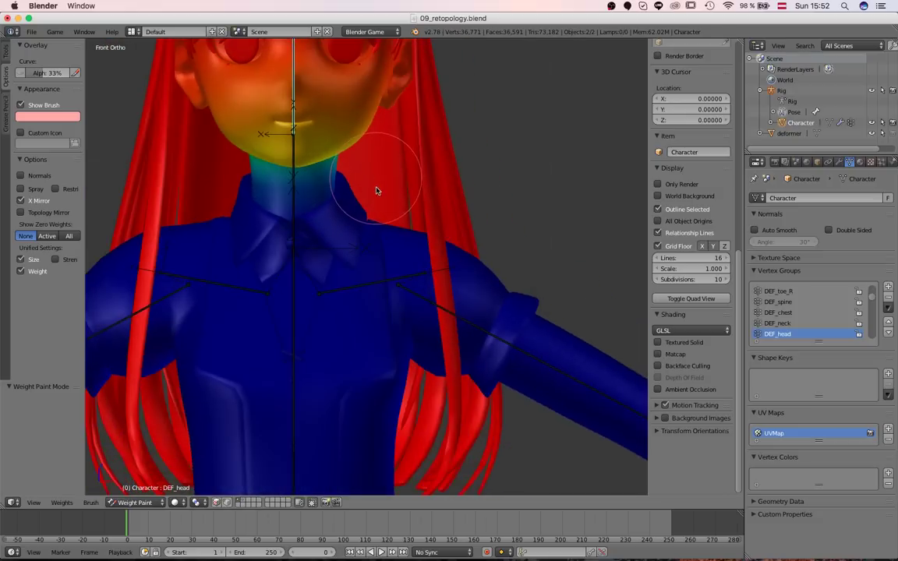
shift+middle_drag(329, 81, 371, 217)
scroll(372, 217, up, 4)
scroll(359, 232, down, 1)
scroll(358, 233, down, 1)
scroll(359, 233, up, 1)
scroll(354, 234, down, 1)
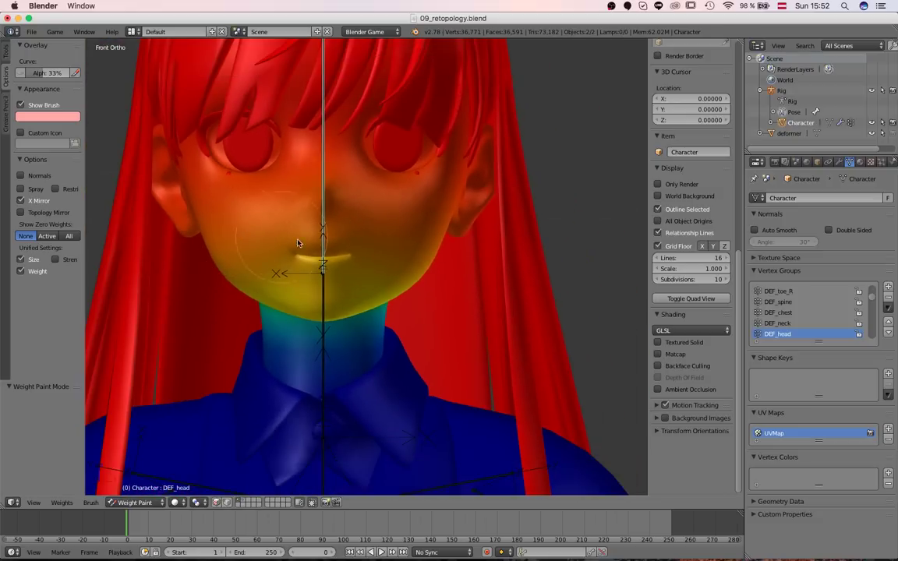
scroll(273, 208, down, 3)
Make DEF_neck the active vertex group and examine its weights on the lower face, neck and collar from below
click(777, 322)
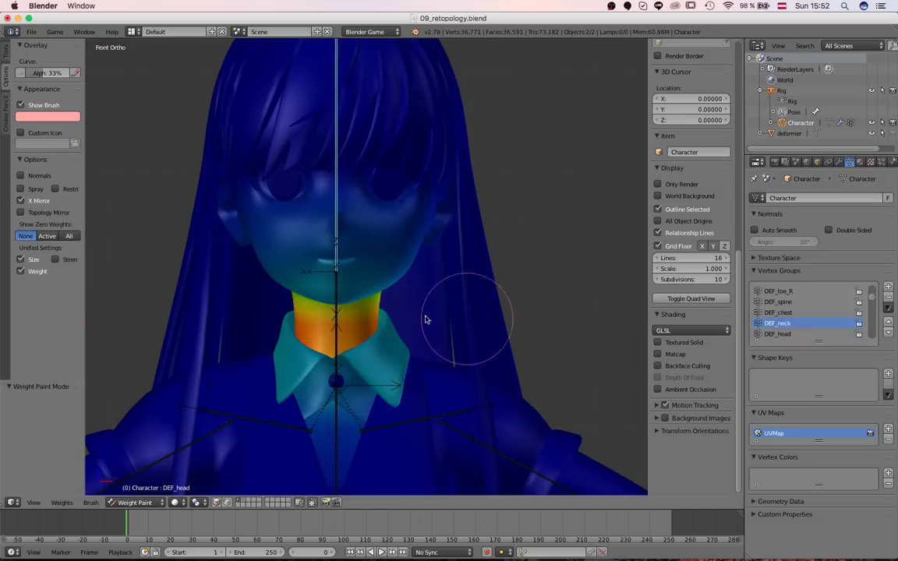
middle_drag(422, 315, 537, 297)
scroll(403, 257, up, 4)
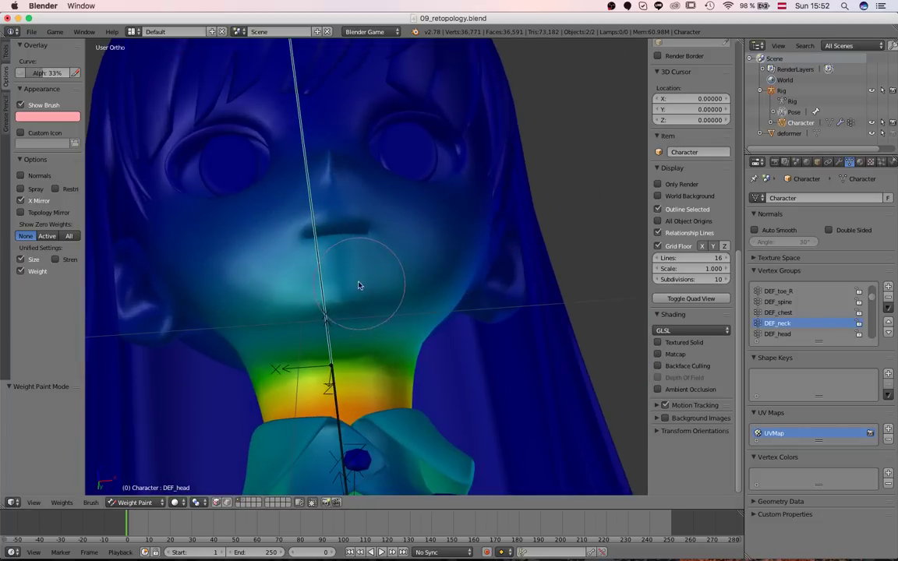
scroll(361, 283, down, 5)
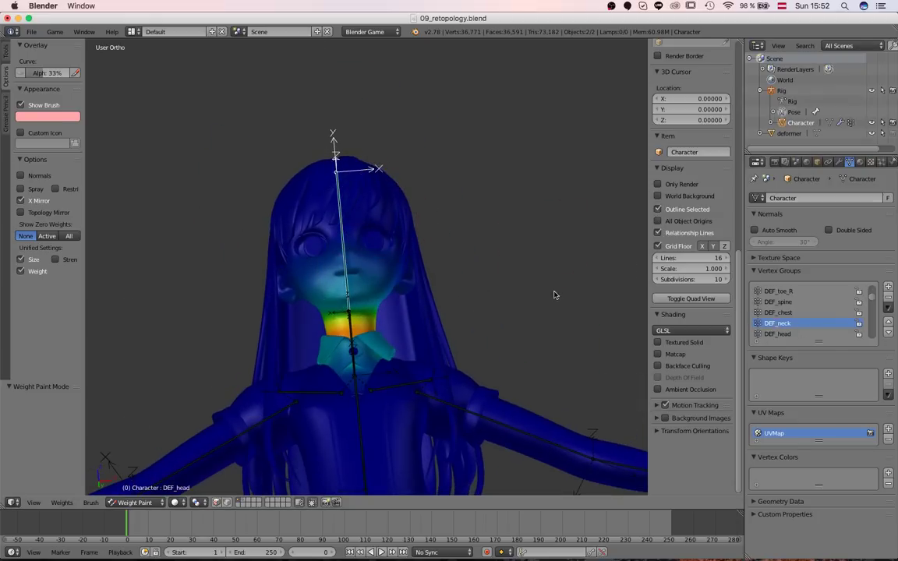
scroll(398, 283, down, 2)
scroll(366, 283, up, 3)
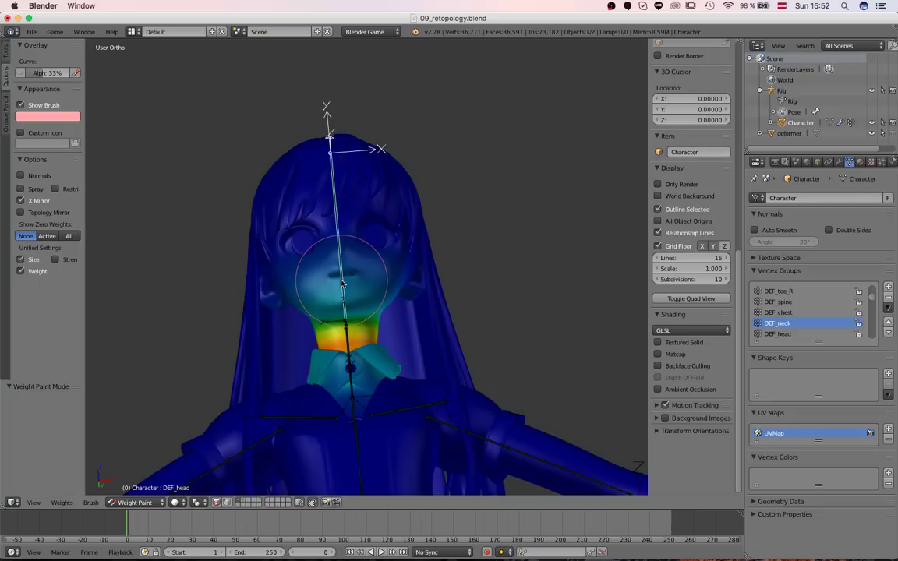
scroll(342, 284, down, 4)
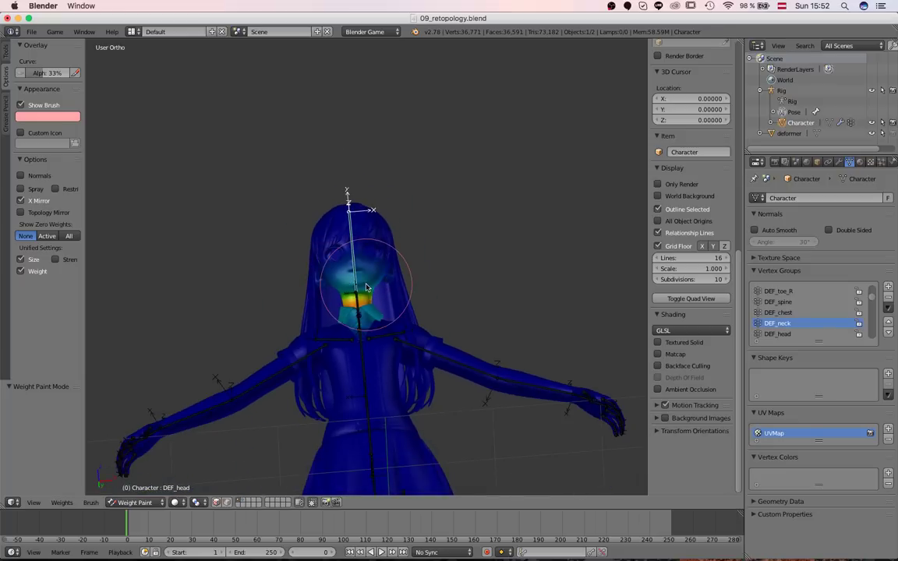
scroll(366, 288, up, 8)
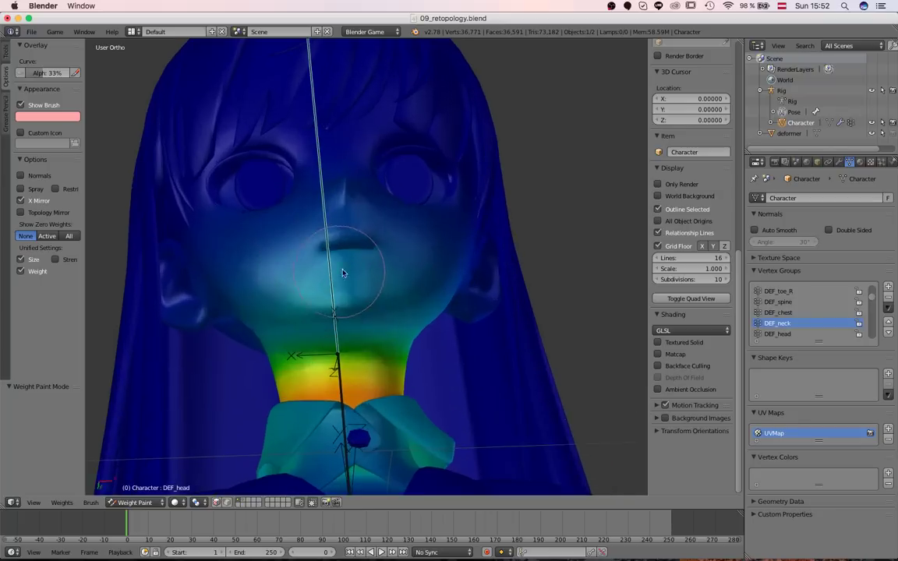
middle_drag(351, 269, 457, 296)
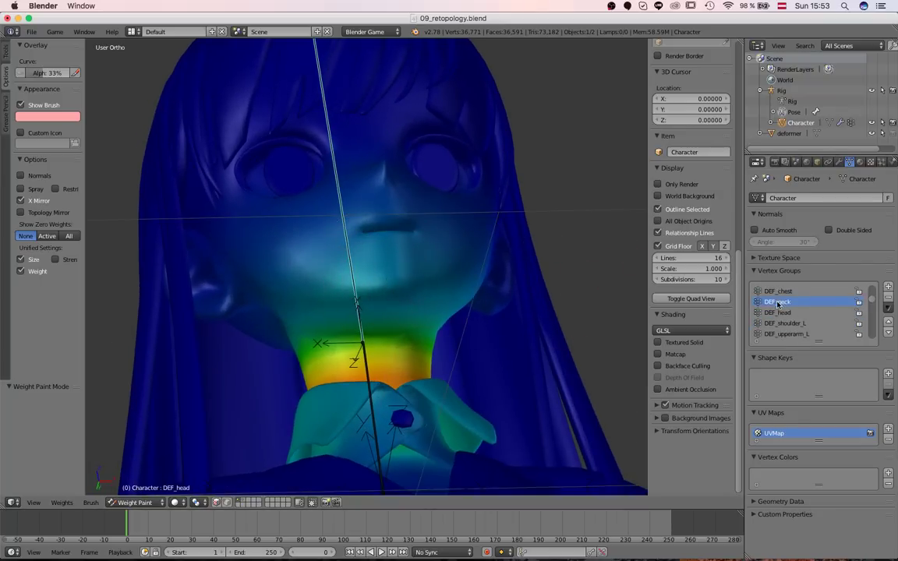
mouse_move(431, 291)
middle_down()
mouse_move(401, 241)
mouse_move(473, 311)
mouse_move(373, 275)
mouse_move(370, 366)
middle_up()
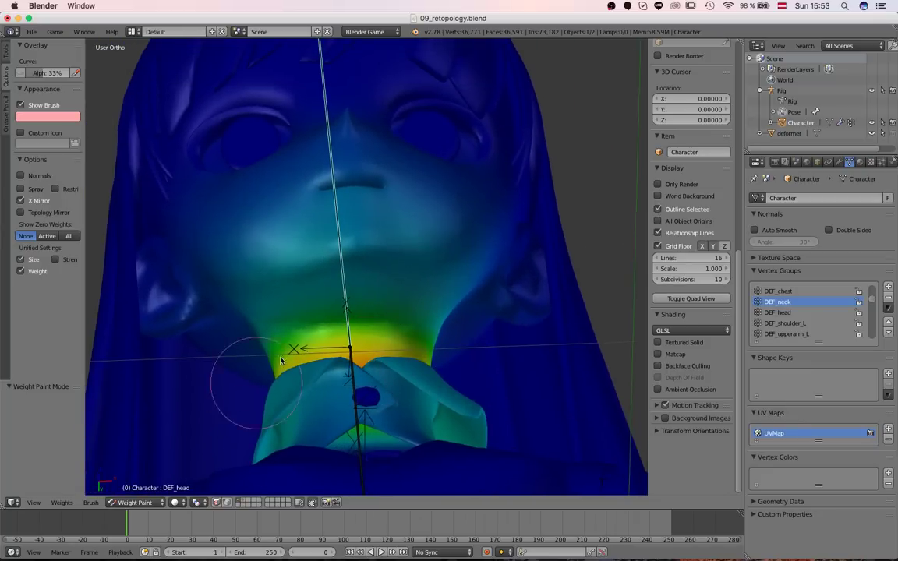
middle_drag(335, 271, 172, 460)
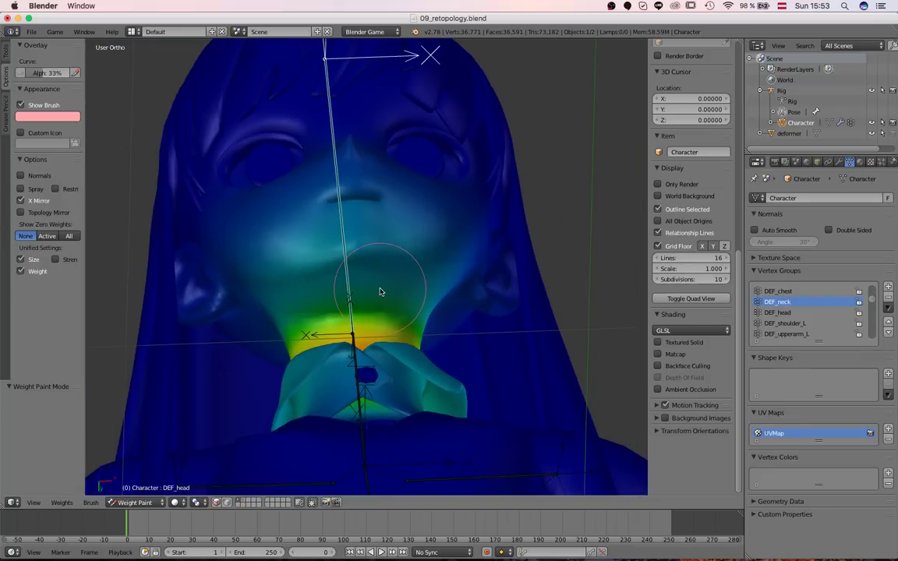
Set the viewport shading to Wireframe and turn off limiting the selection to visible geometry
click(184, 503)
click(197, 478)
middle_drag(203, 481, 277, 500)
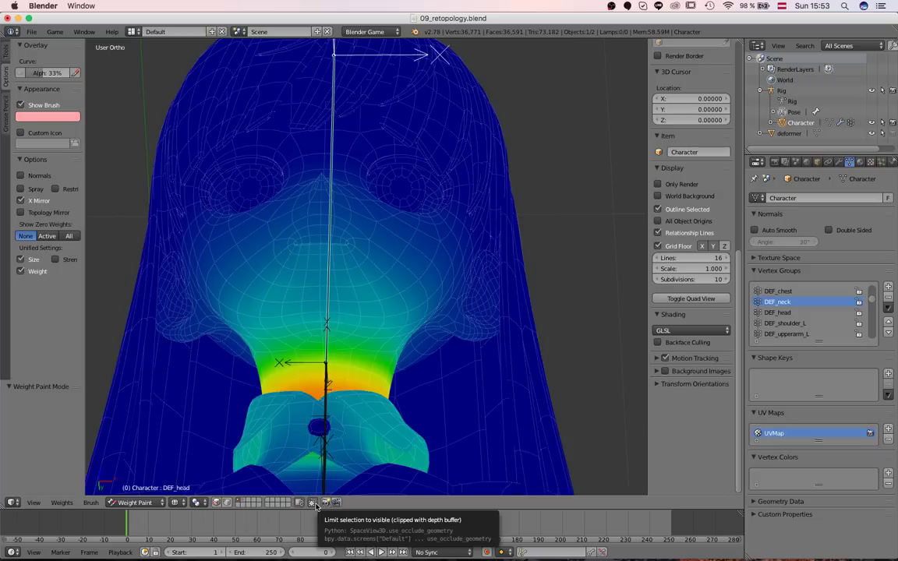
click(313, 503)
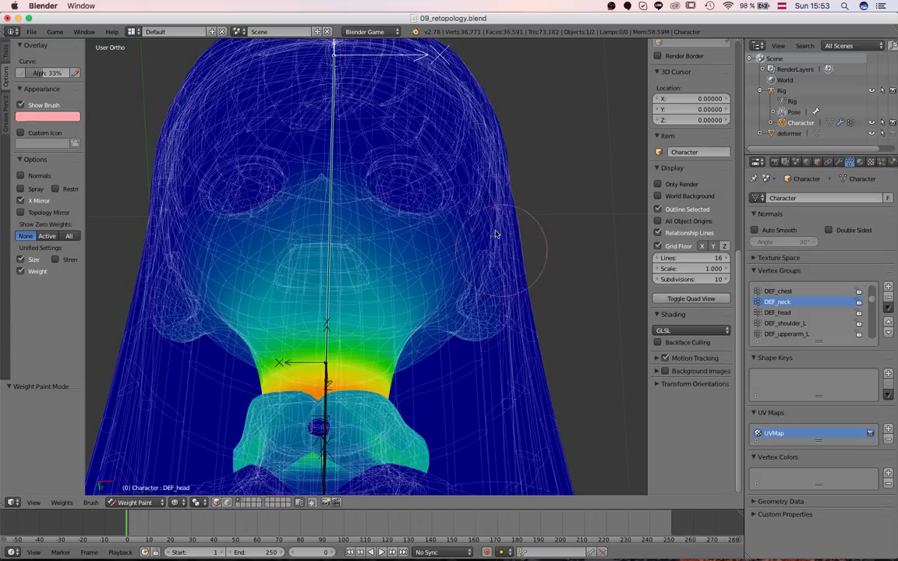
Set the weight brush radius to 209 px and expand the brush's falloff curve settings
scroll(242, 148, down, 3)
mouse_move(276, 209)
middle_down()
mouse_move(359, 199)
mouse_move(423, 204)
mouse_move(312, 224)
mouse_move(374, 242)
mouse_move(366, 212)
mouse_move(324, 214)
middle_up()
key(f)
click(415, 256)
scroll(372, 240, up, 1)
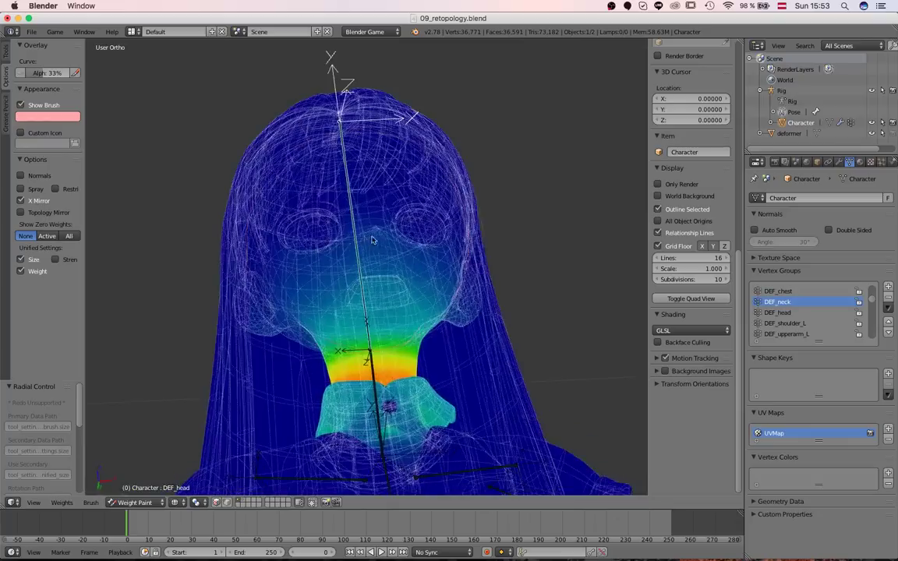
middle_drag(372, 240, 343, 234)
click(6, 55)
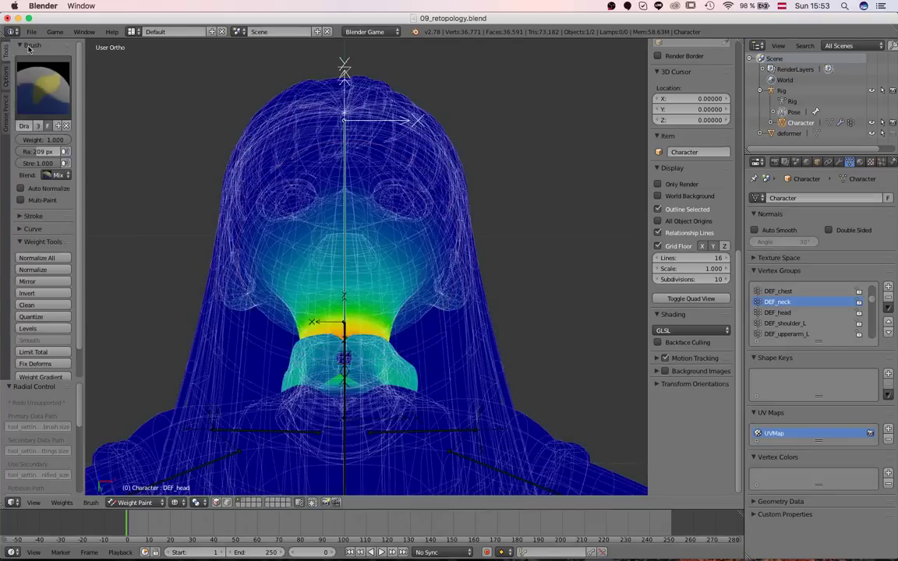
click(27, 219)
scroll(38, 239, down, 2)
click(32, 175)
click(26, 189)
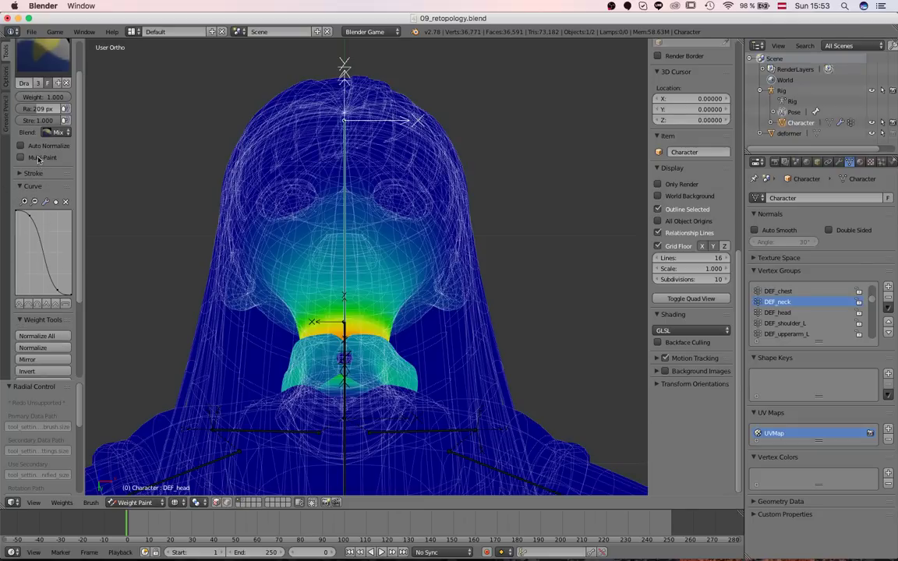
With the Draw brush at weight 0 and a 318 px radius, paint the DEF_neck influence off the central face
scroll(39, 156, up, 1)
scroll(51, 102, up, 1)
click(46, 98)
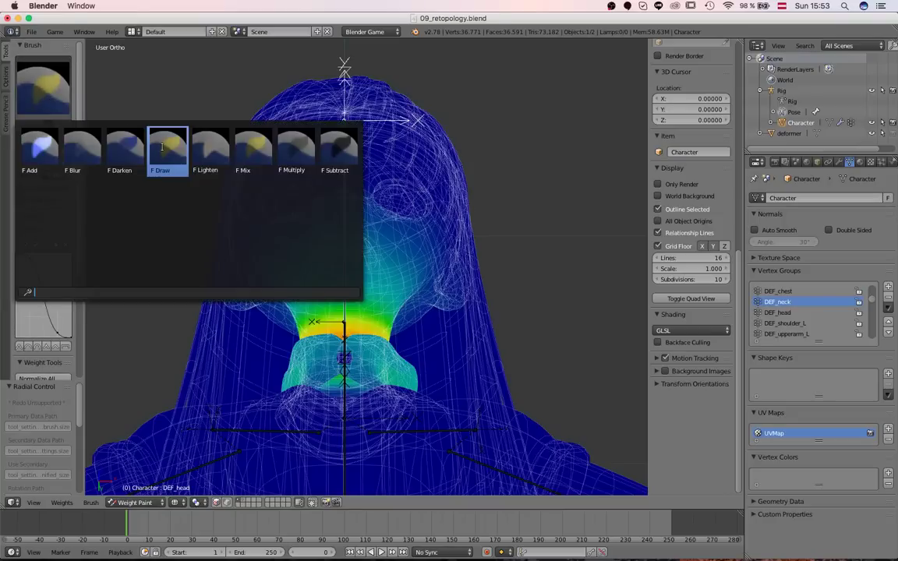
click(162, 146)
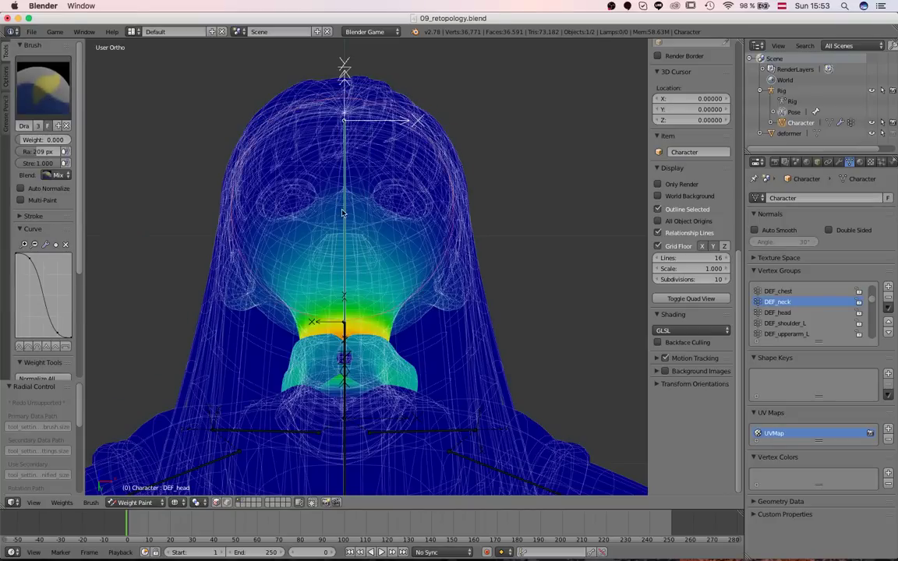
key(f)
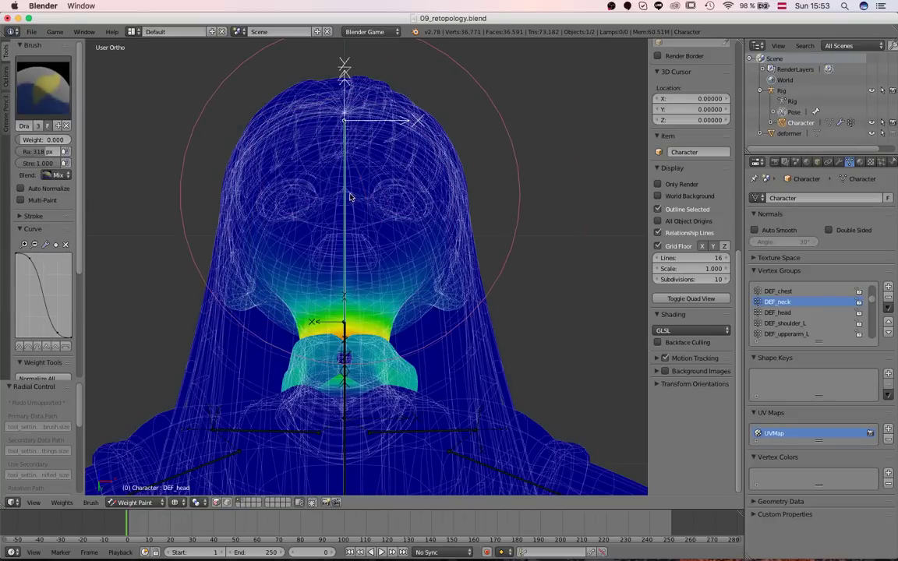
Reduce the brush radius to 256 px and paint away more DEF_neck weight around the mouth and jaw
scroll(350, 198, up, 2)
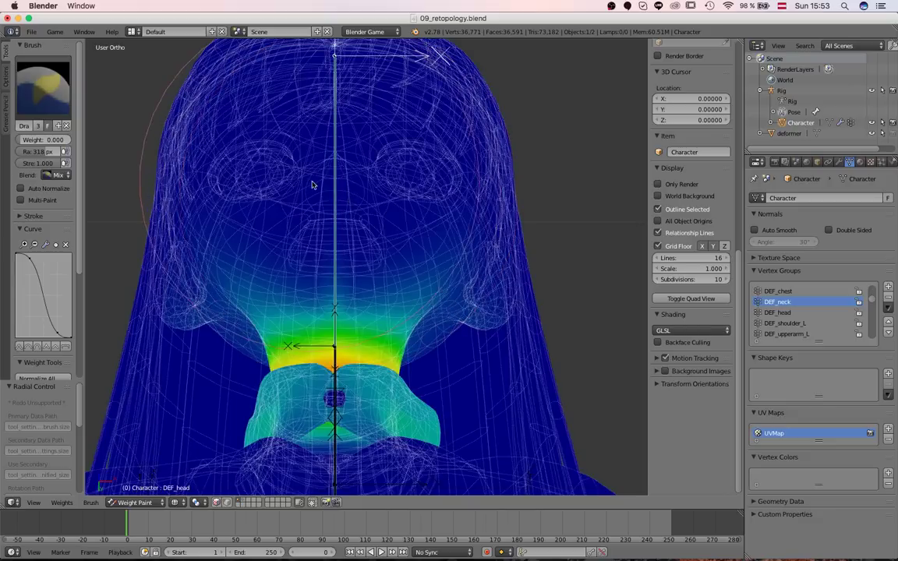
middle_drag(386, 200, 370, 185)
key(f)
click(333, 185)
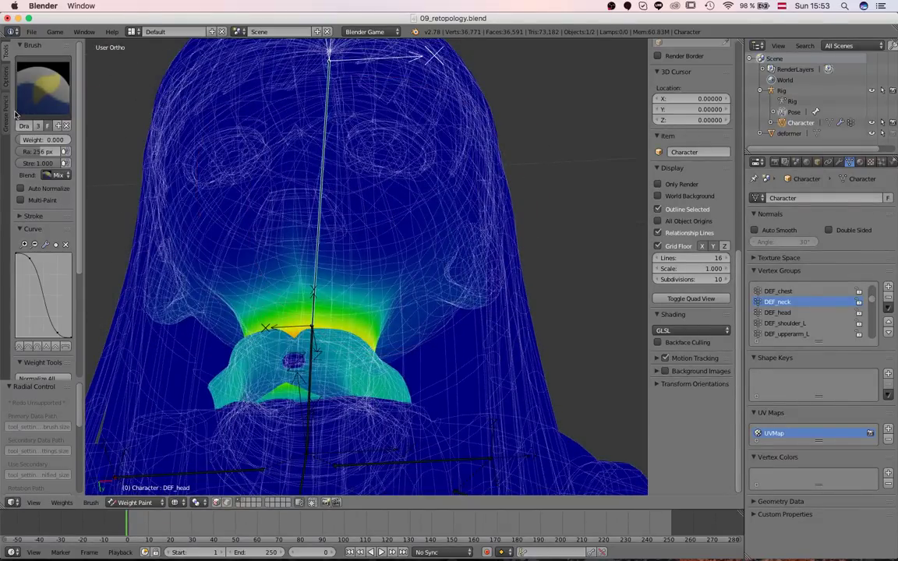
Set the brush radius to 201 px and erase the remaining DEF_neck weight from the chin, viewed from below
click(8, 82)
click(7, 56)
middle_drag(227, 203, 240, 165)
key(f)
click(253, 186)
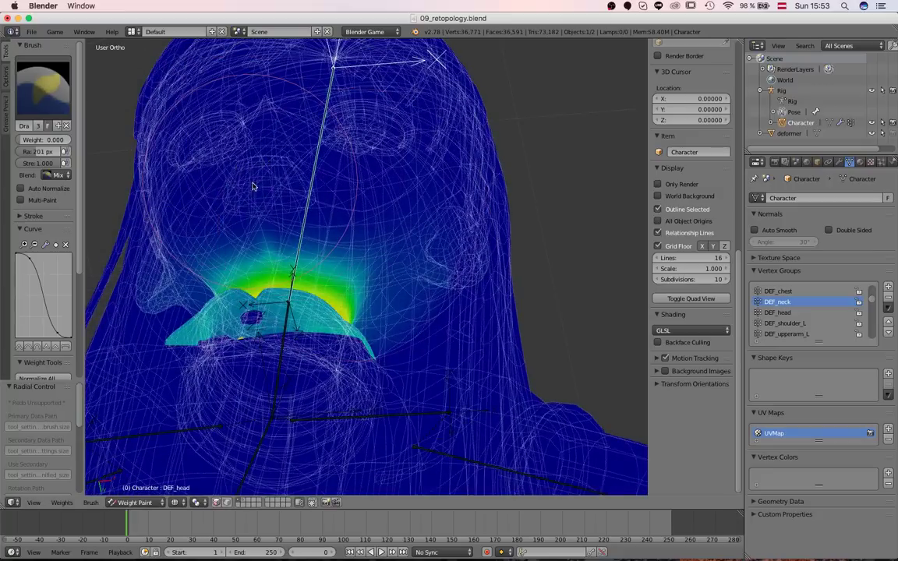
Return to Solid shading and clear DEF_neck weight under the chin with a 139 px brush
key(z)
mouse_move(355, 201)
middle_down()
mouse_move(302, 205)
mouse_move(312, 222)
middle_up()
shift+middle_drag(312, 222, 402, 251)
key(f)
click(370, 255)
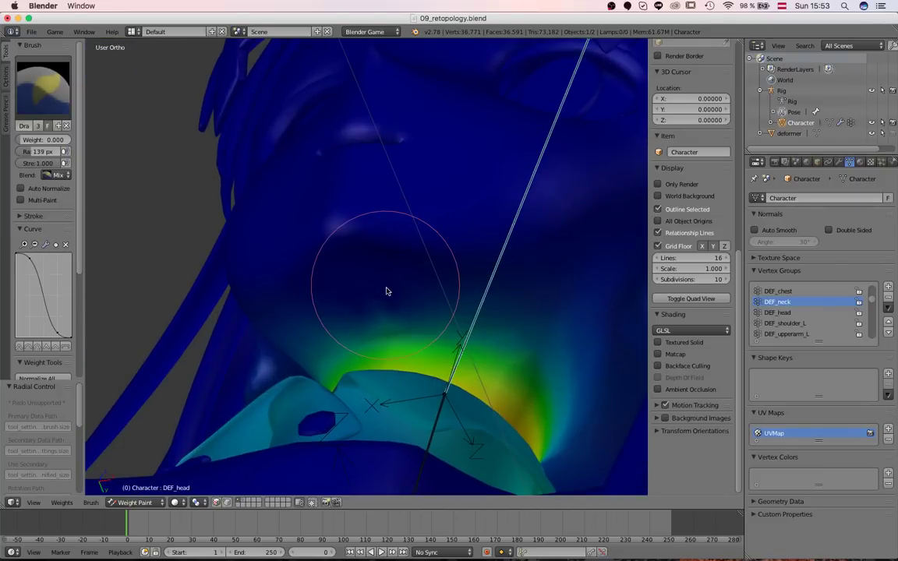
Enlarge the brush radius to 209 px and paint zero DEF_neck weight over the face and cheek
scroll(414, 209, down, 3)
key(f)
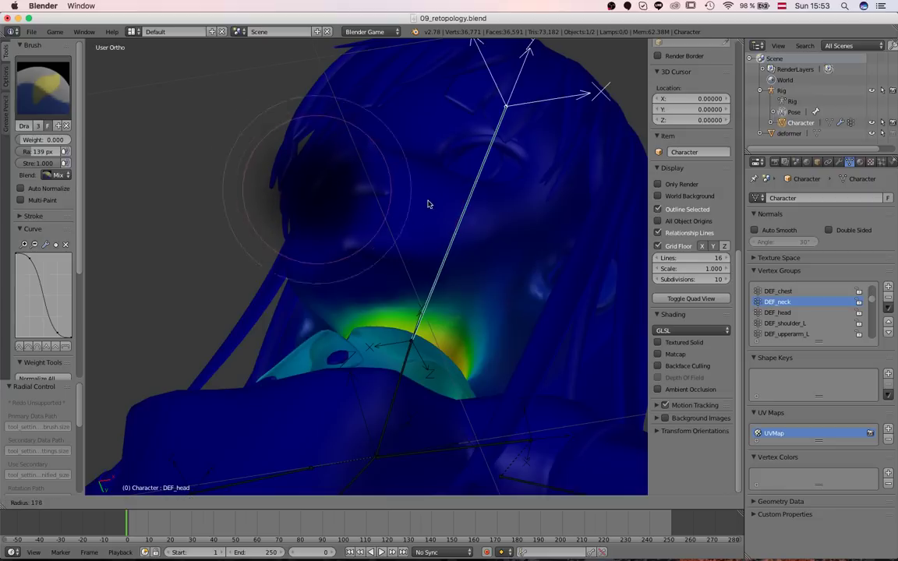
click(434, 189)
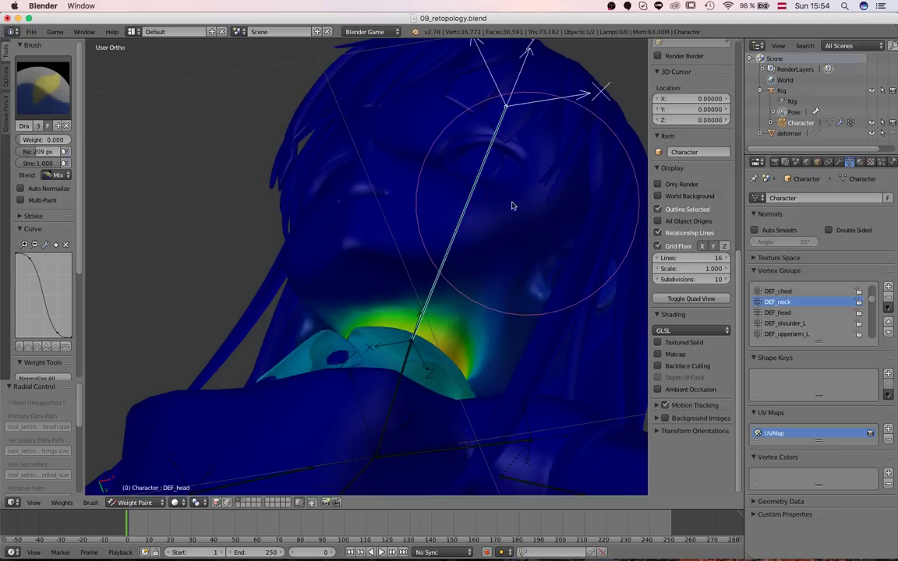
Cancel a plain rotation of DEF_head, apply a trackball rotation of about -29° and -48°, and inspect the chin and neck
mouse_move(503, 202)
middle_down()
mouse_move(457, 184)
mouse_move(404, 221)
mouse_move(407, 206)
mouse_move(586, 257)
mouse_move(377, 277)
mouse_move(459, 269)
middle_up()
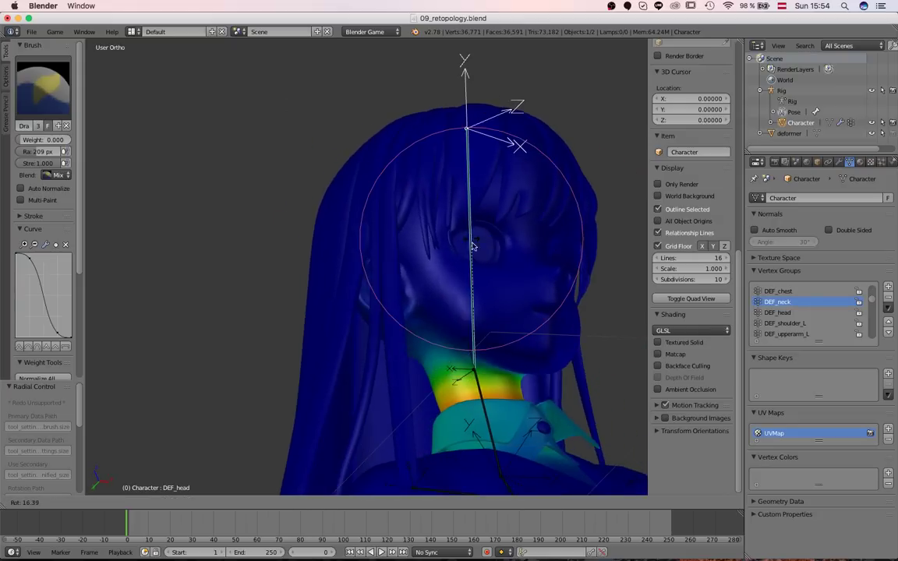
right_click(481, 265)
key(r)
key(r)
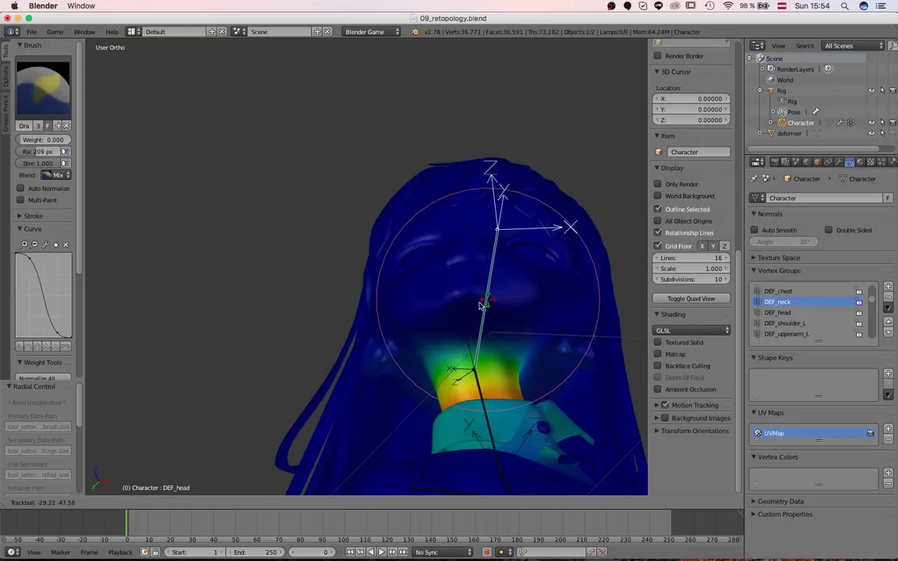
click(471, 310)
middle_drag(471, 311, 241, 355)
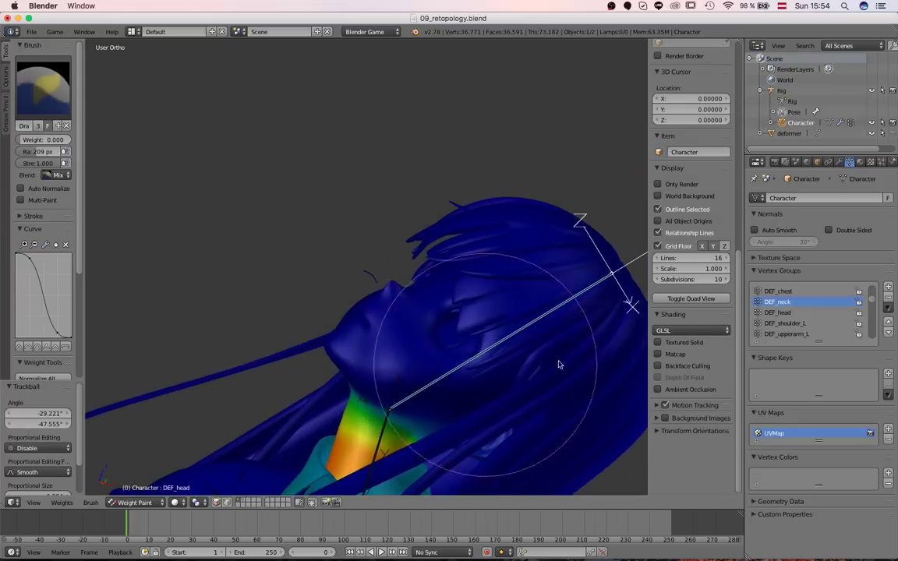
Activate the DEF_head vertex group and paint weight 1.000 over the face and chin with a 295 px brush
click(780, 312)
middle_drag(247, 415, 195, 234)
mouse_move(231, 265)
middle_down()
mouse_move(355, 273)
mouse_move(312, 288)
mouse_move(394, 307)
mouse_move(347, 280)
mouse_move(384, 296)
middle_up()
key(f)
click(354, 294)
mouse_move(357, 276)
mouse_down()
mouse_move(282, 271)
mouse_move(280, 301)
mouse_move(285, 293)
mouse_up()
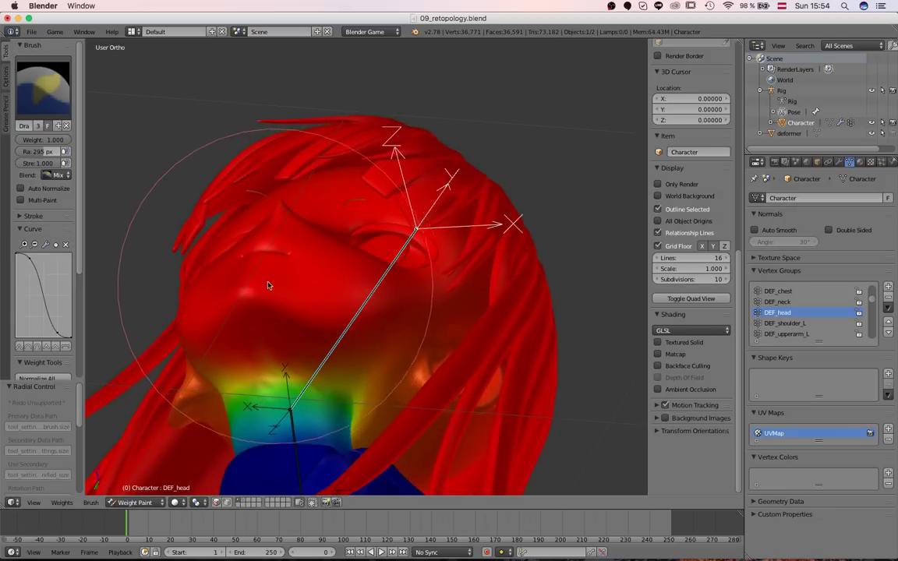
In Wireframe shading, fill the jaw, ears and back of the head with full DEF_head weight, and return to Solid shading
middle_drag(267, 278, 312, 267)
key(z)
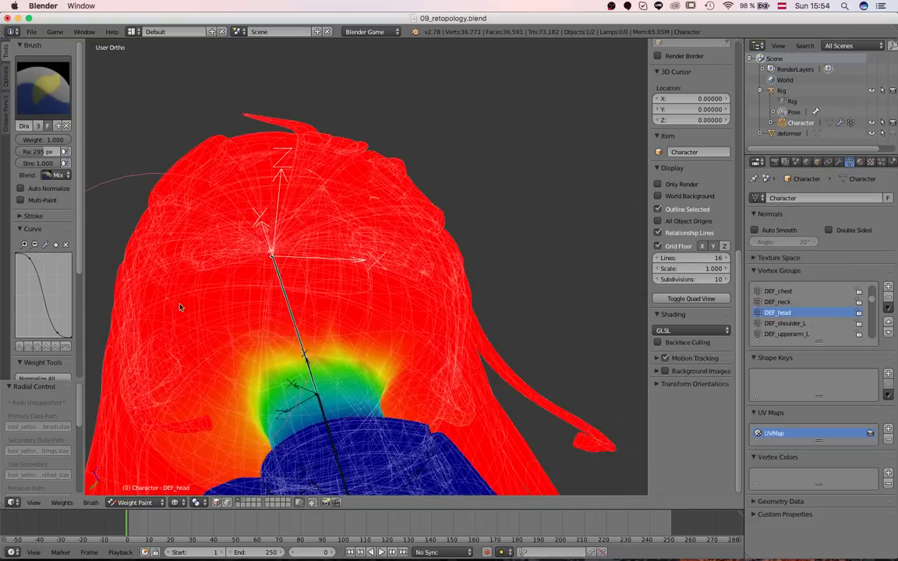
mouse_move(184, 301)
middle_down()
mouse_move(321, 227)
mouse_move(442, 312)
mouse_move(329, 388)
mouse_move(262, 394)
middle_up()
key(z)
Switch to Object Mode, select the DEF_head bone and trackball-rotate it by -8.021° and 103.132° to test the deformation
click(156, 500)
click(146, 485)
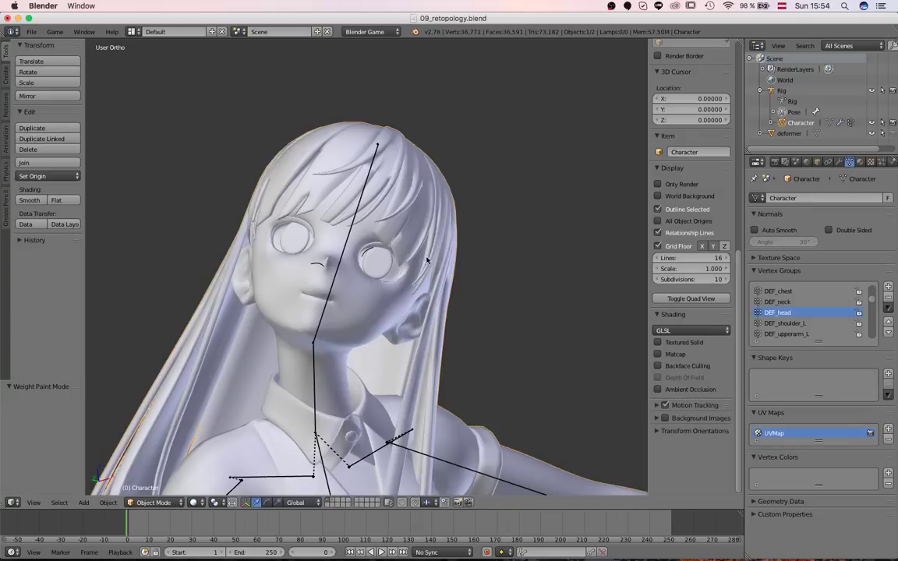
middle_drag(385, 234, 339, 274)
right_click(340, 274)
key(r)
key(r)
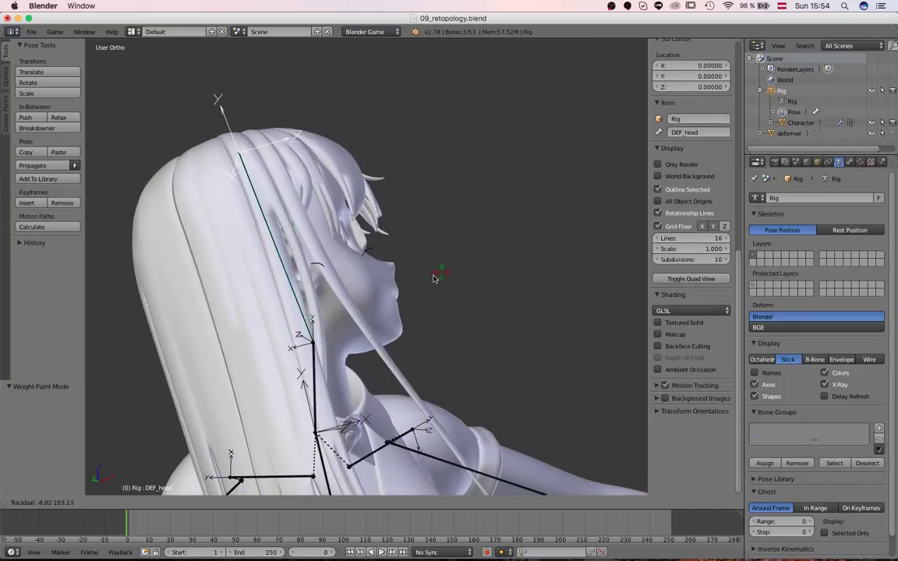
click(435, 278)
Trackball-rotate DEF_head again by 2.292° and -68.182° to check the face and hair from another angle
middle_drag(435, 279, 361, 301)
key(r)
key(r)
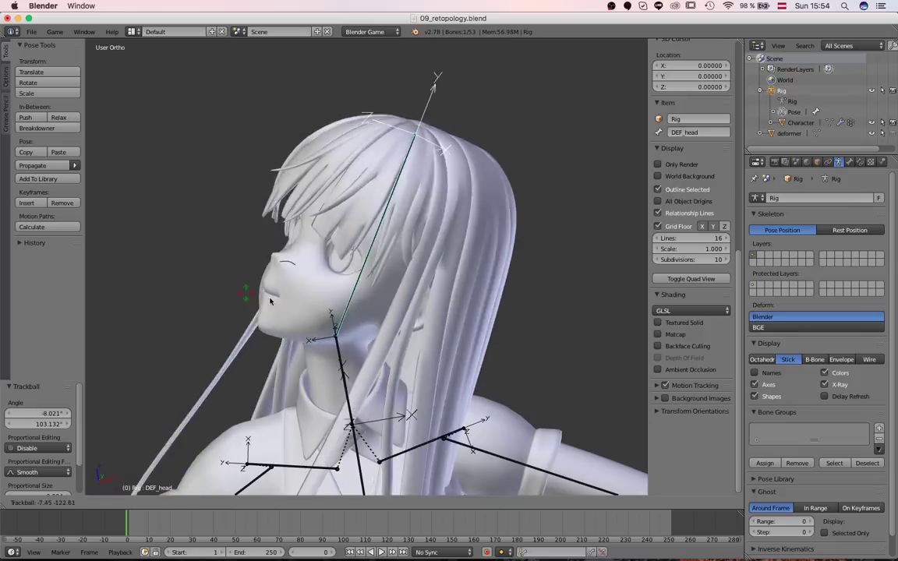
click(315, 294)
Select the Character mesh, return it to Weight Paint mode and make DEF_head the active bone
right_click(294, 279)
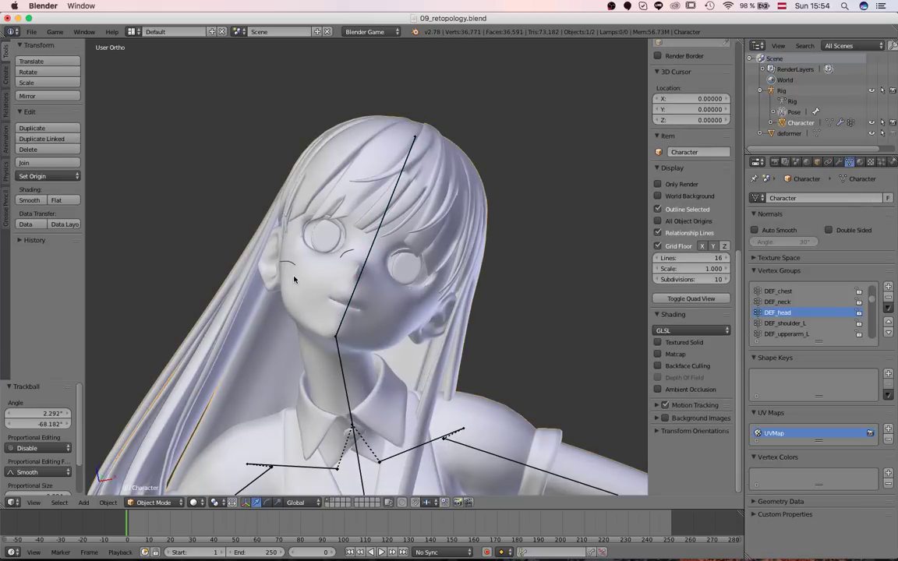
click(154, 502)
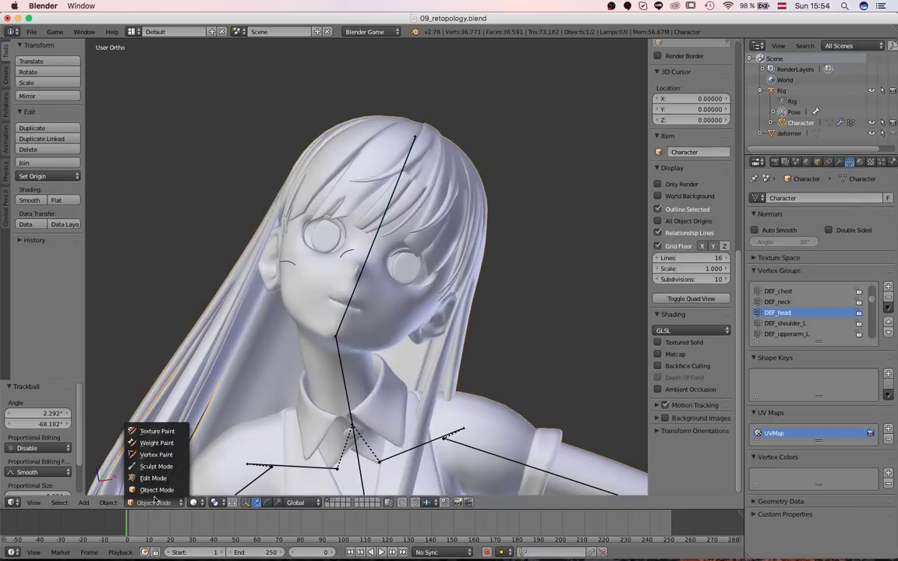
click(157, 443)
right_click(410, 453)
mouse_move(390, 425)
middle_down()
mouse_move(323, 333)
mouse_move(372, 426)
mouse_move(343, 340)
mouse_move(325, 213)
mouse_move(337, 283)
mouse_move(417, 429)
mouse_move(457, 457)
mouse_move(393, 431)
mouse_move(393, 305)
mouse_move(365, 277)
mouse_move(307, 386)
mouse_move(311, 395)
mouse_move(311, 246)
middle_up()
right_click(457, 457)
right_click(319, 392)
middle_drag(319, 392, 343, 343)
right_click(330, 245)
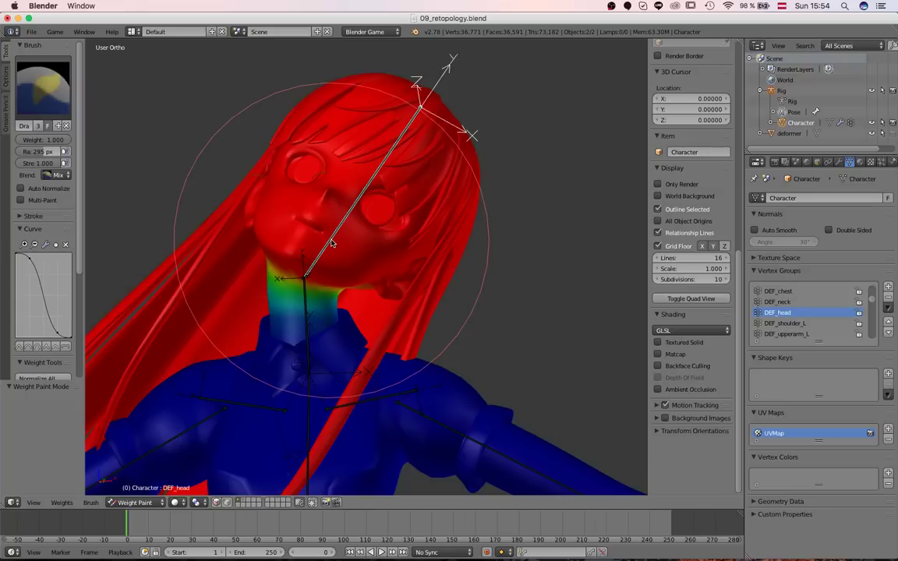
Clear the DEF_head bone's pose rotation, then test-rotate the head sideways and cancel that rotation
key(alt+r)
key(r)
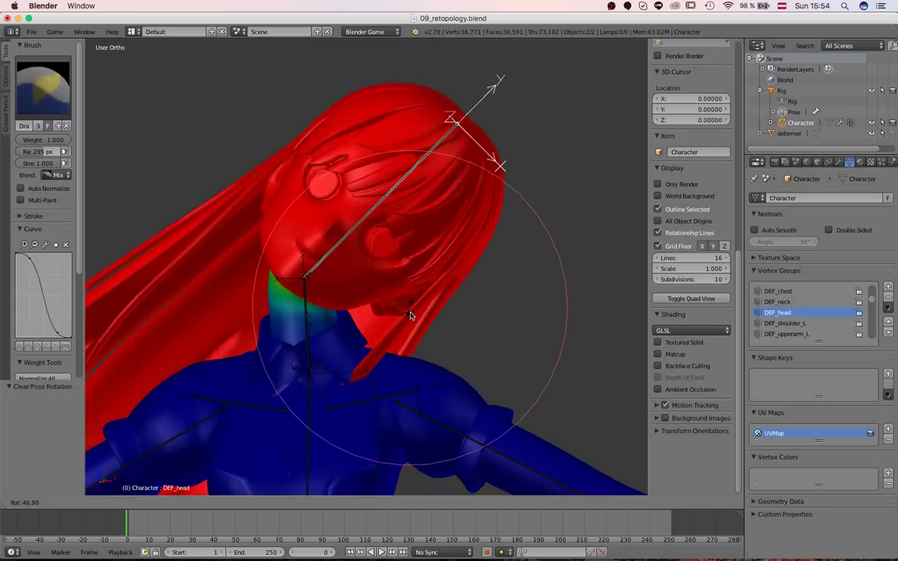
right_click(375, 380)
Examine the DEF_head weight gradient on the neck and collar from the front and side
scroll(387, 400, down, 4)
key(KP_1)
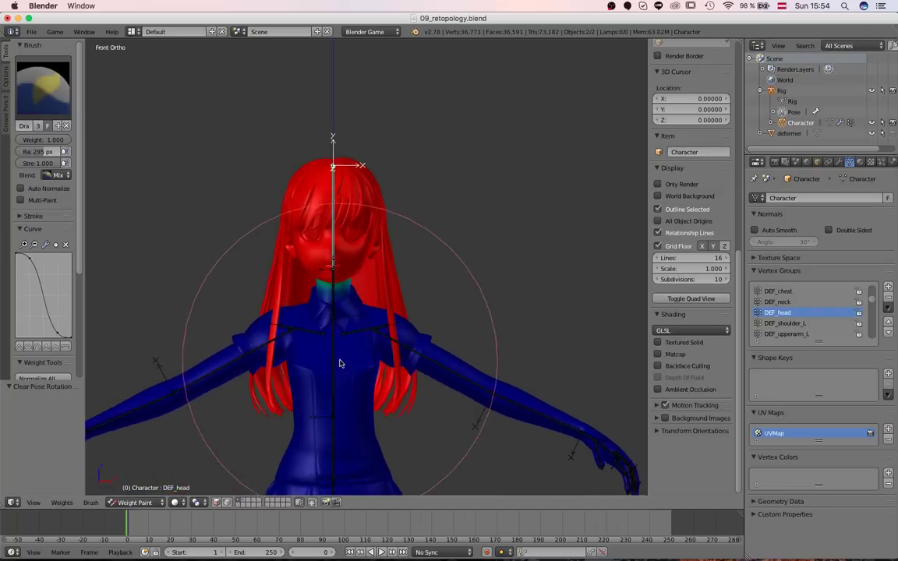
scroll(348, 362, up, 2)
scroll(407, 330, up, 4)
middle_drag(369, 305, 459, 422)
scroll(475, 427, down, 5)
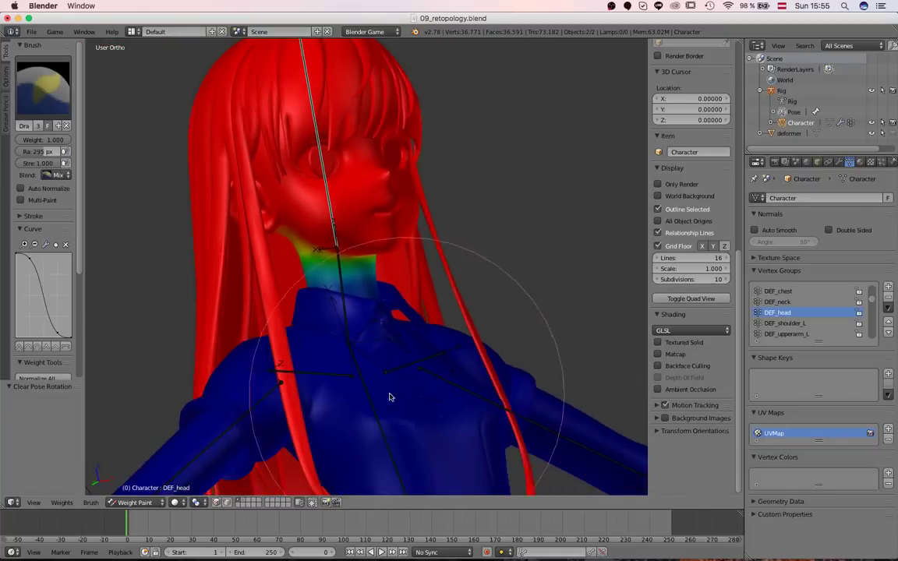
middle_drag(372, 436, 387, 410)
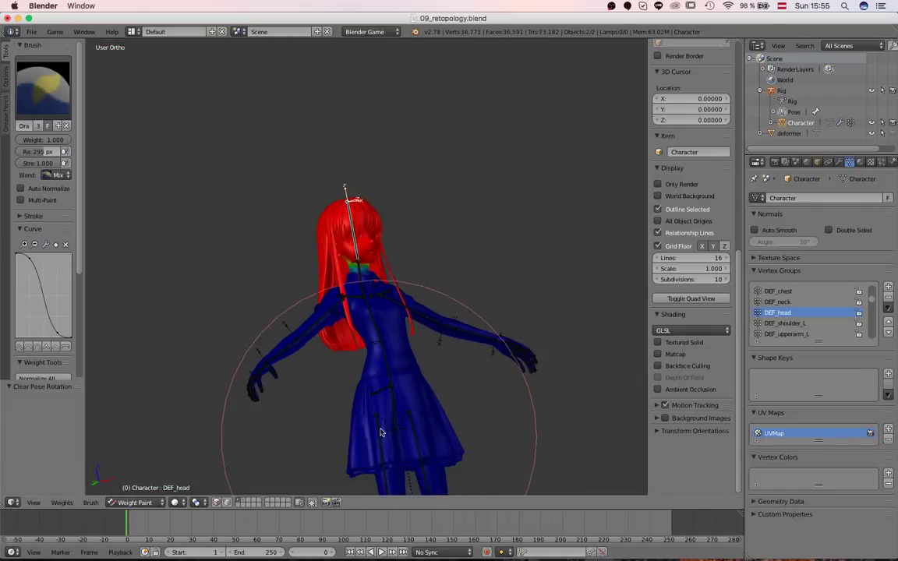
scroll(397, 297, up, 8)
scroll(351, 326, up, 3)
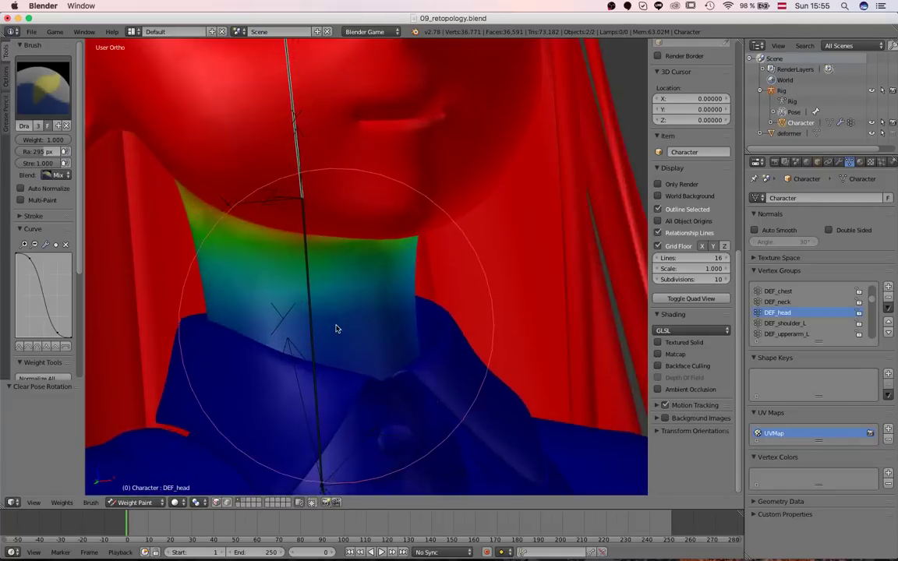
scroll(337, 320, down, 1)
key(Tab)
key(Tab)
key(KP_1)
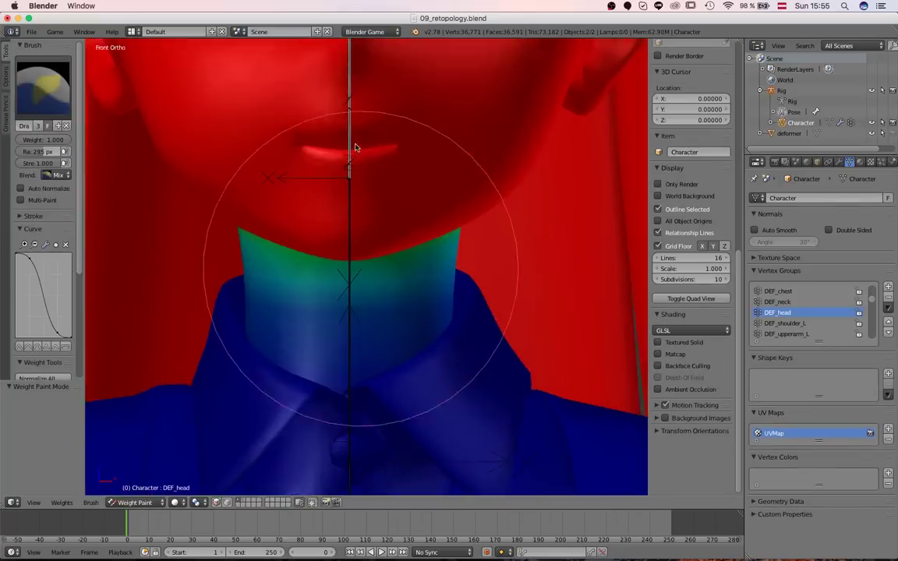
Rotate the DEF_head bone 38.893° sideways in the front view to check the neck bend
scroll(473, 192, up, 4)
click(477, 262)
scroll(390, 279, down, 6)
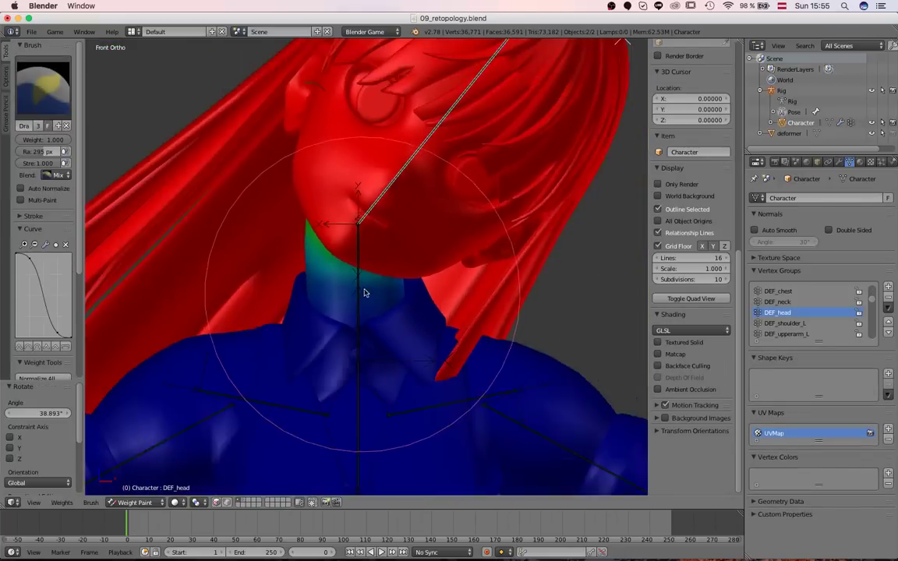
In Edit Mode, select the edge loop around the middle of the neck and remove it from the DEF_head vertex group
middle_drag(366, 285, 296, 236)
scroll(244, 247, up, 3)
key(Tab)
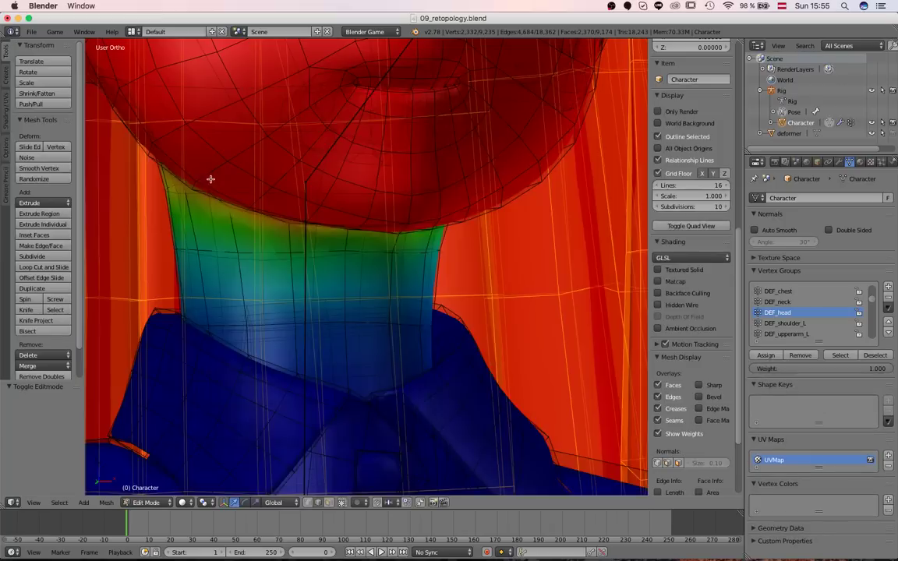
alt+right_click(228, 254)
middle_drag(332, 295, 376, 316)
alt+right_click(326, 324)
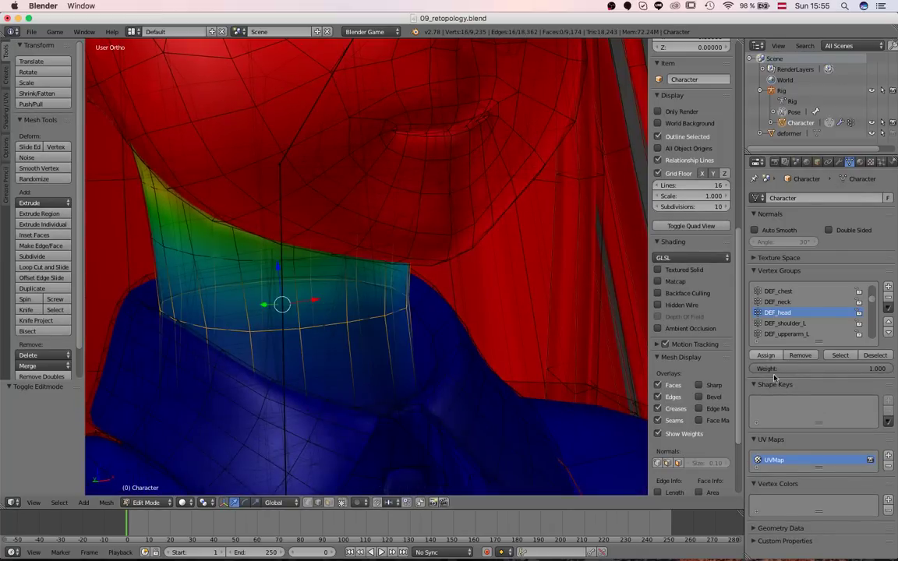
click(800, 355)
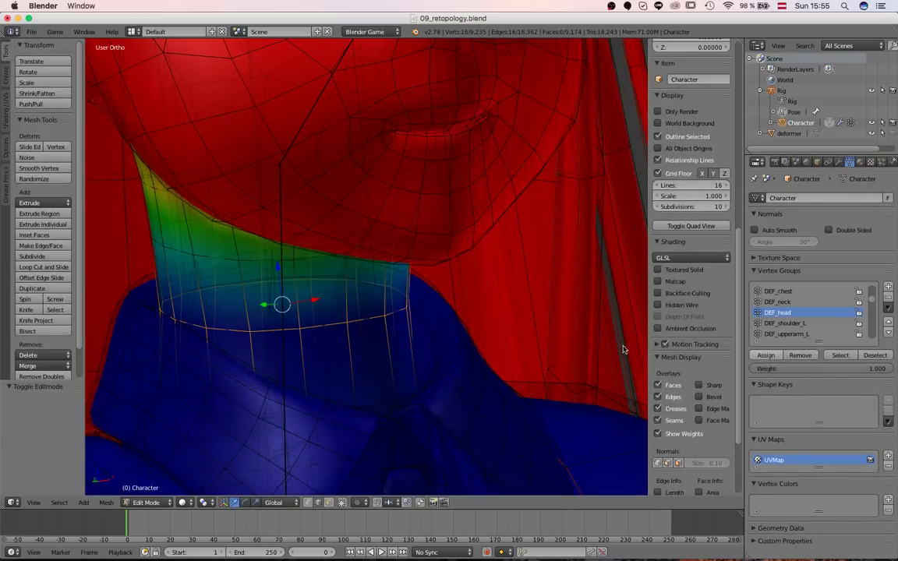
Remove the next higher neck edge loop from the DEF_head group and return to Weight Paint mode to inspect the bend
key(Tab)
middle_drag(305, 331, 291, 307)
key(Tab)
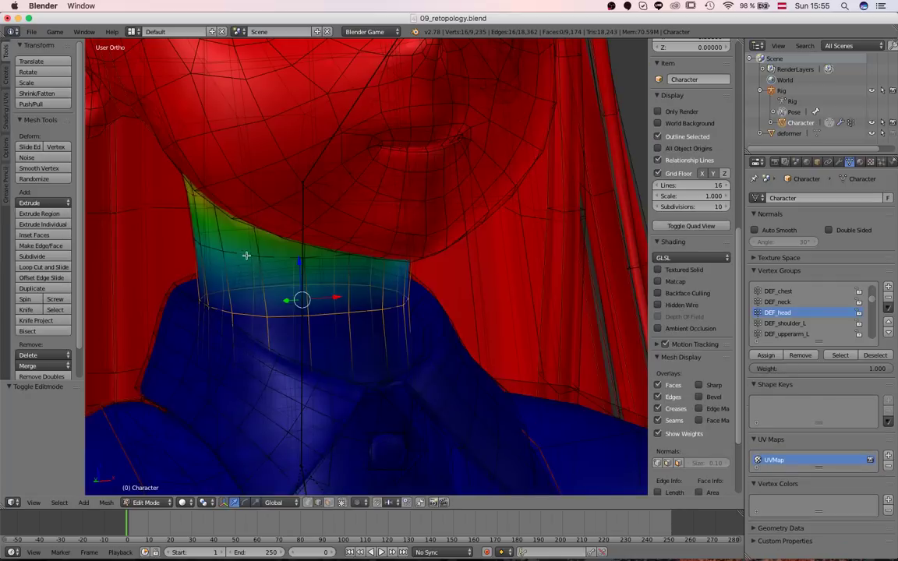
alt+right_click(246, 255)
click(803, 354)
key(Tab)
middle_drag(327, 273, 267, 215)
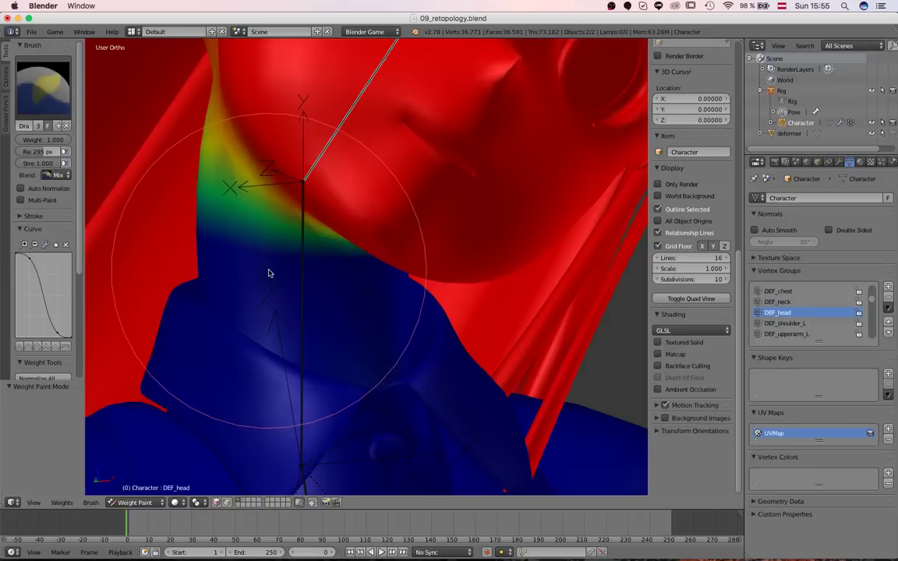
Examine the DEF_head weight gradient on the bent neck from the front, side and below, including its wireframe in Edit Mode
mouse_move(274, 252)
middle_down()
mouse_move(259, 235)
mouse_move(274, 261)
middle_up()
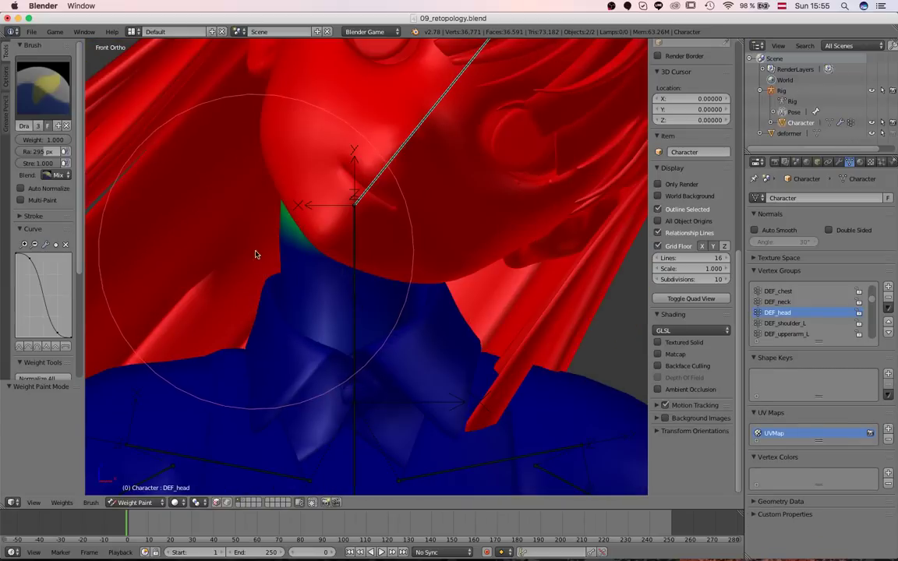
scroll(273, 221, down, 4)
middle_drag(273, 221, 418, 263)
scroll(345, 236, up, 6)
scroll(352, 215, down, 4)
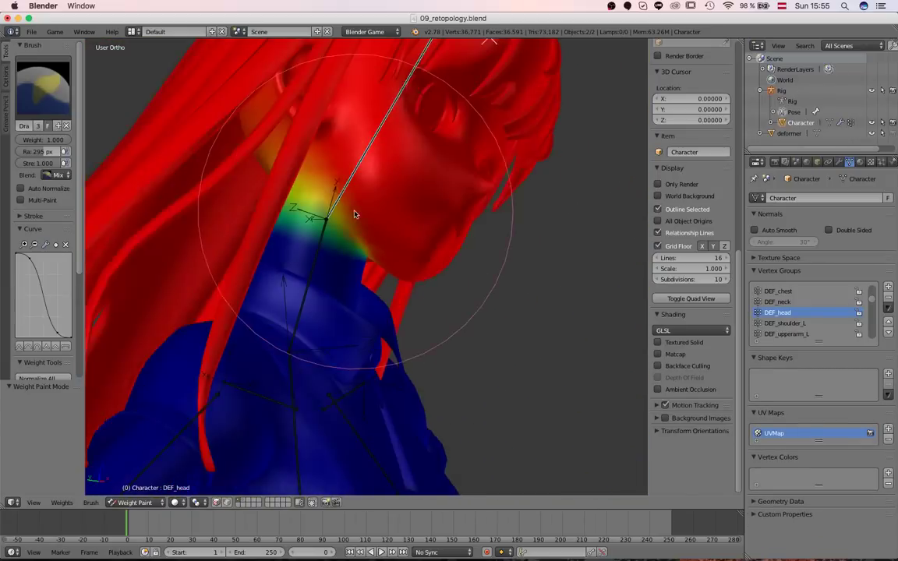
mouse_move(351, 215)
middle_down()
mouse_move(321, 186)
mouse_move(292, 190)
mouse_move(312, 142)
middle_up()
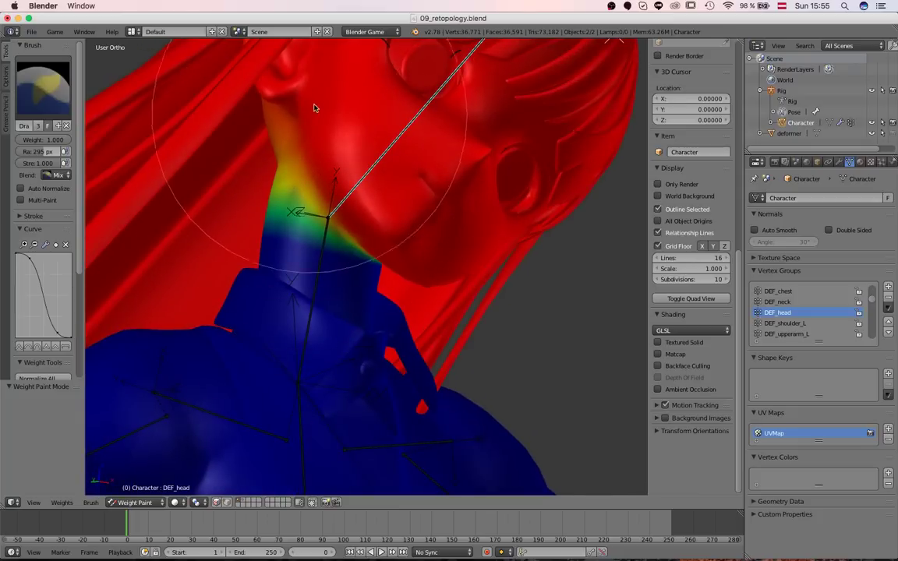
mouse_move(315, 106)
middle_down()
mouse_move(329, 221)
mouse_move(488, 261)
mouse_move(375, 250)
mouse_move(364, 203)
mouse_move(394, 312)
mouse_move(399, 251)
middle_up()
scroll(414, 273, up, 5)
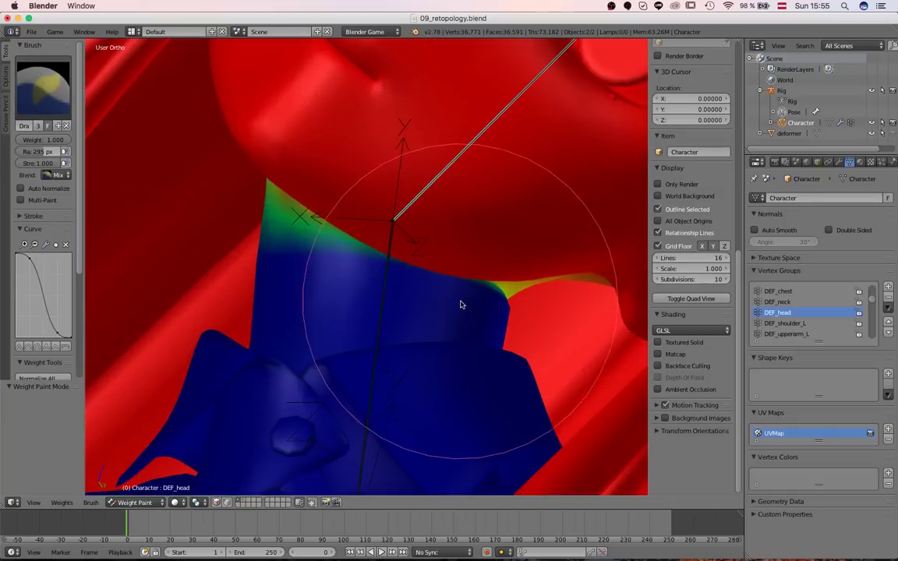
key(Tab)
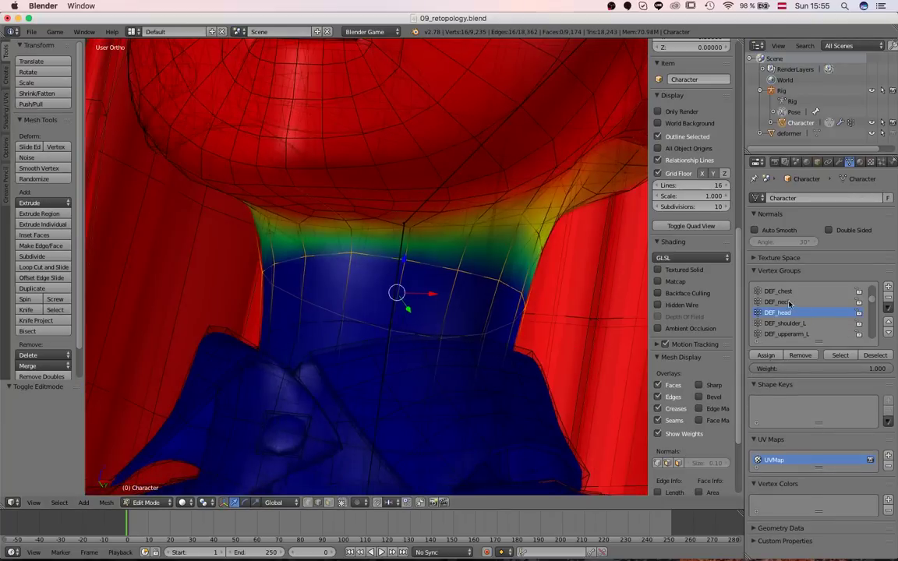
click(782, 302)
mouse_move(452, 241)
middle_down()
mouse_move(555, 220)
mouse_move(428, 295)
mouse_move(403, 286)
mouse_move(366, 304)
middle_up()
Return to the rig in Pose Mode, select the DEF_head bone and clear its rotation in the front view
key(Tab)
click(138, 490)
scroll(416, 281, down, 8)
middle_drag(417, 281, 395, 257)
right_click(368, 225)
key(KP_1)
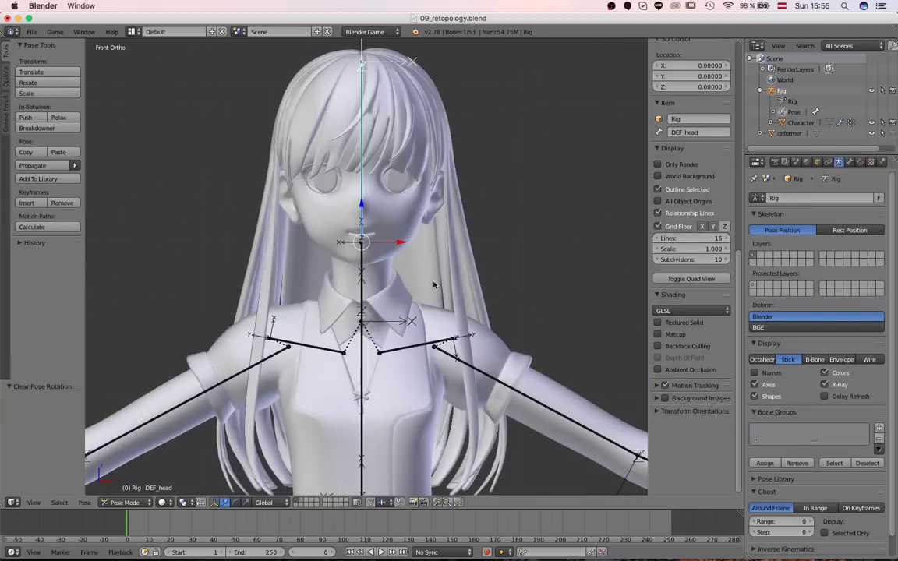
key(alt+r)
Tilt the DEF_head bone sideways by 20.454° and the DEF_neck bone by 8.517° in the same direction
key(r)
click(427, 332)
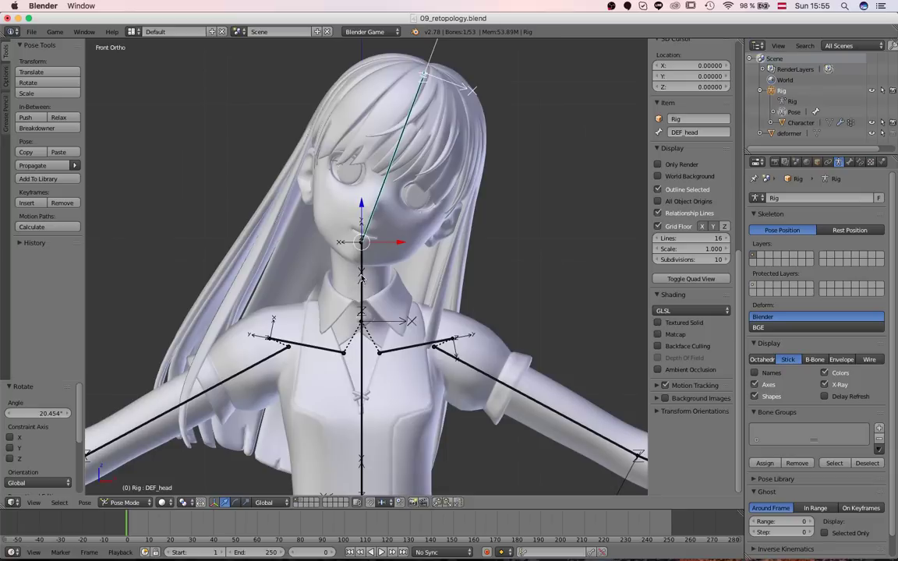
right_click(368, 282)
key(r)
click(418, 279)
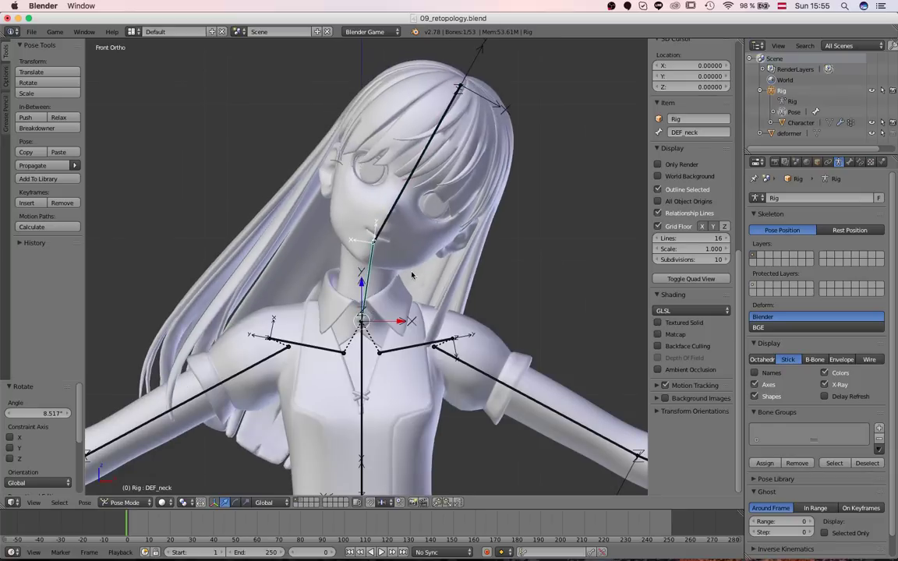
Rotate the DEF_head bone a further 4.937° sideways and inspect the neck bend from the front
right_click(404, 203)
key(r)
click(407, 206)
middle_drag(331, 241, 371, 285)
key(KP_1)
scroll(345, 271, up, 4)
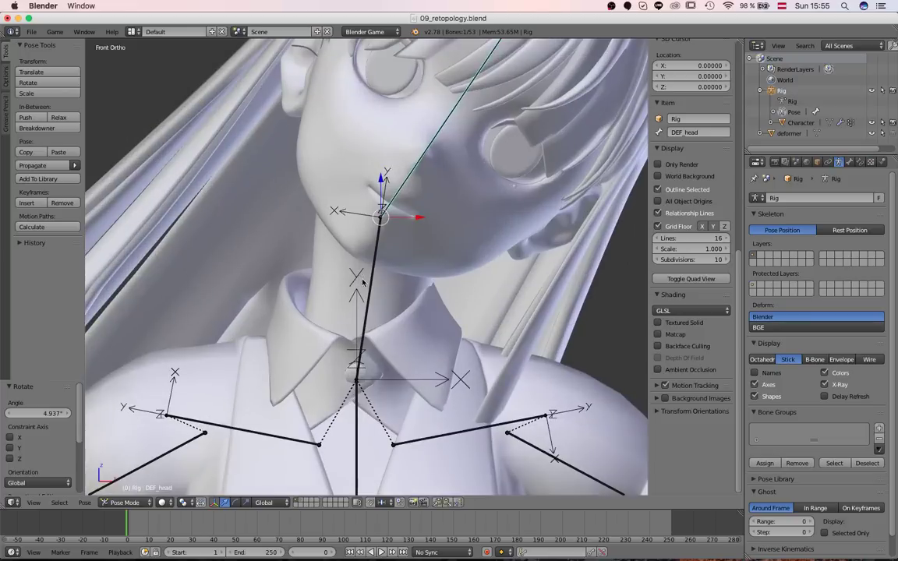
scroll(363, 284, down, 3)
scroll(335, 277, up, 2)
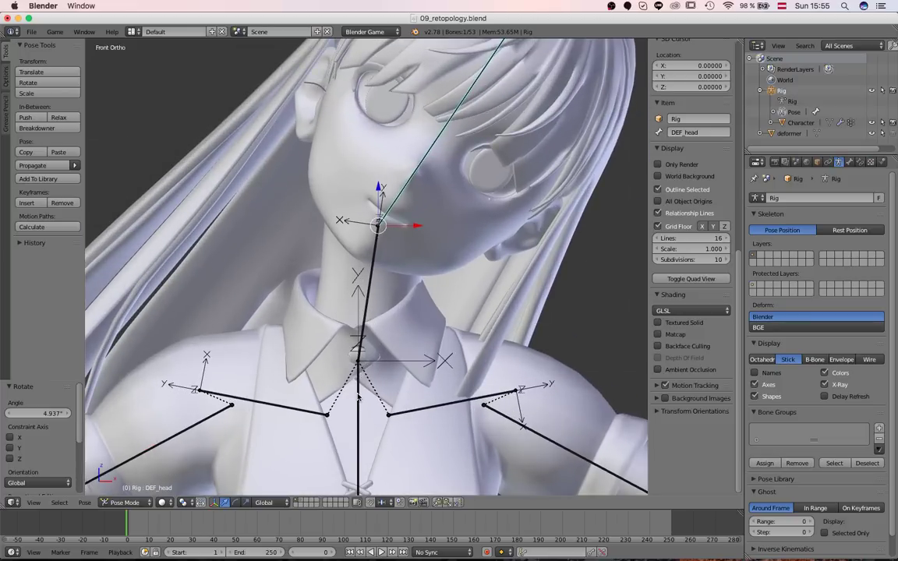
Select the Character mesh, enter Weight Paint mode and display the DEF_chest bone's weights in wireframe shading
right_click(413, 310)
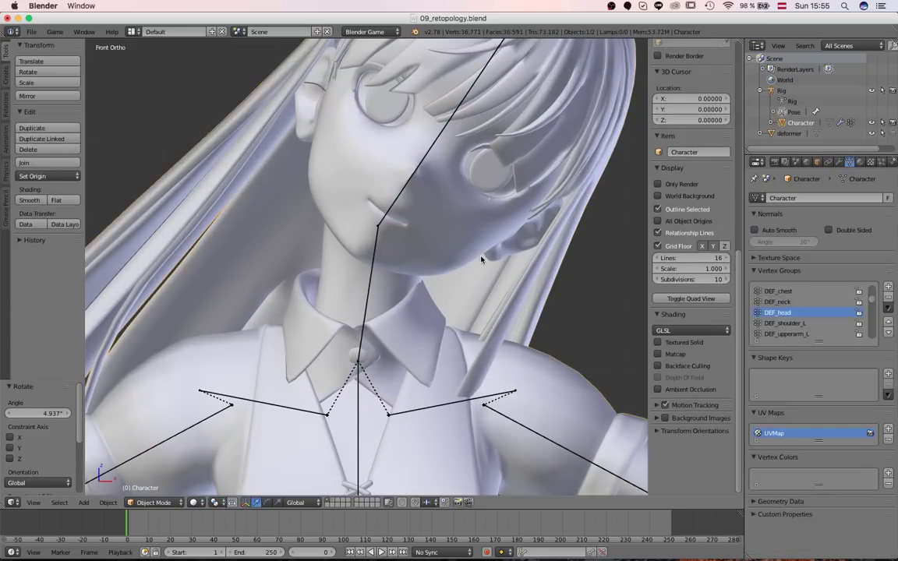
scroll(432, 229, down, 3)
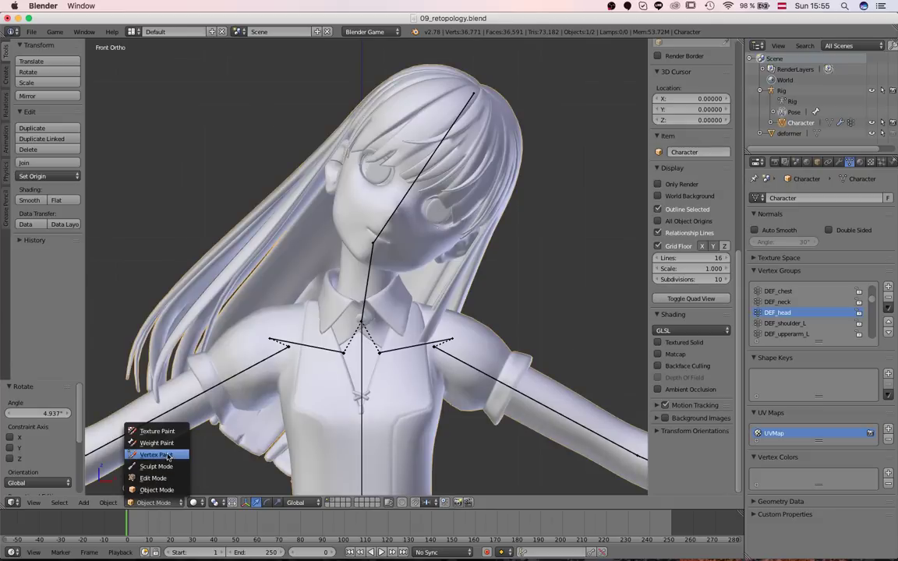
click(168, 445)
scroll(363, 347, up, 4)
scroll(362, 366, down, 3)
key(z)
middle_drag(361, 367, 384, 413)
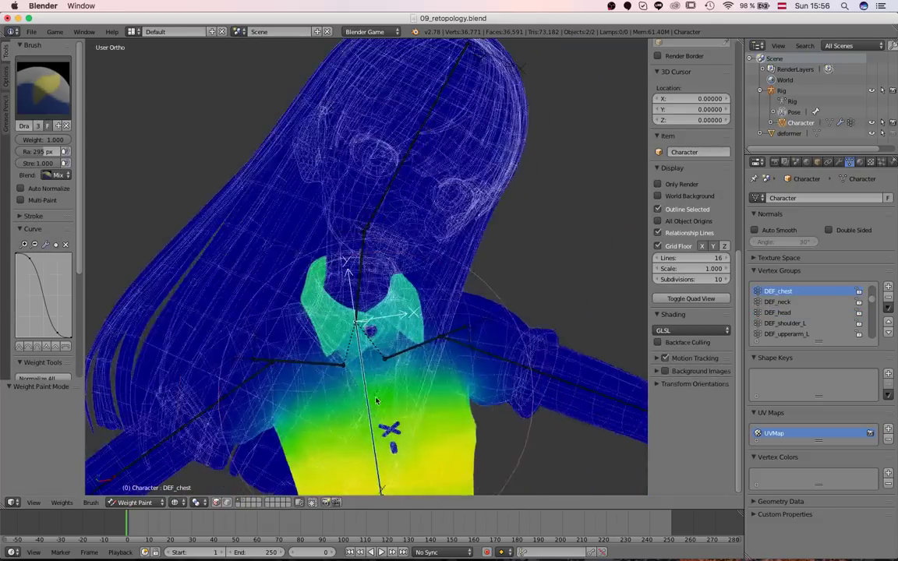
key(KP_1)
scroll(347, 335, up, 3)
scroll(347, 336, down, 2)
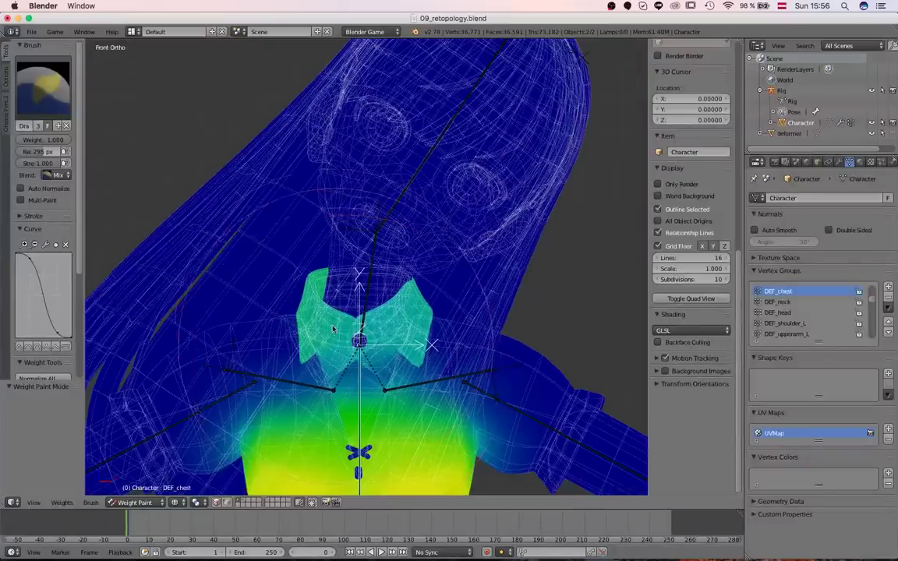
In Edit Mode with solid shading, select the inner region of the edge loop around the lower neck
key(z)
mouse_move(347, 335)
middle_down()
mouse_move(388, 355)
mouse_move(352, 316)
mouse_move(351, 297)
mouse_move(368, 321)
mouse_move(353, 297)
mouse_move(365, 283)
mouse_move(372, 312)
mouse_move(250, 395)
middle_up()
key(z)
key(z)
key(Tab)
key(z)
key(z)
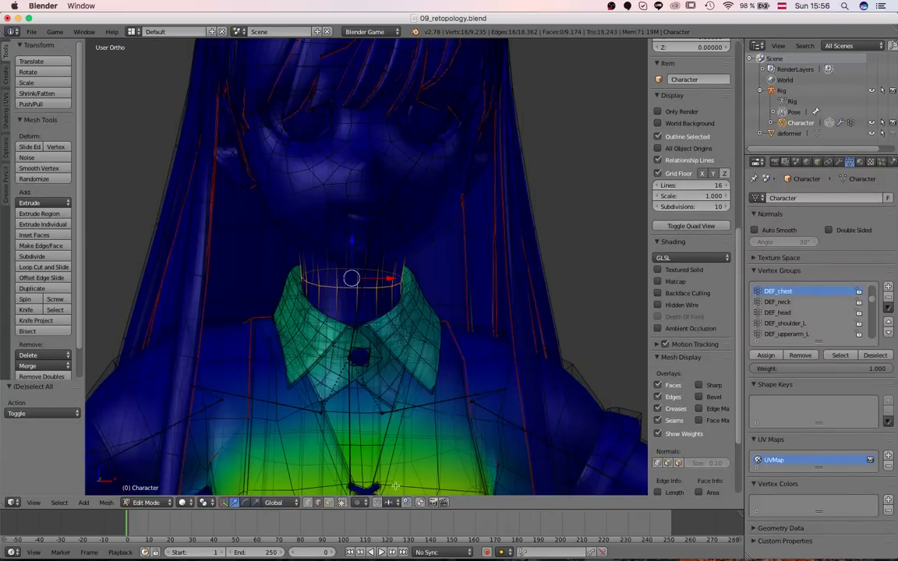
mouse_move(402, 481)
middle_down()
mouse_move(416, 465)
mouse_move(389, 461)
middle_up()
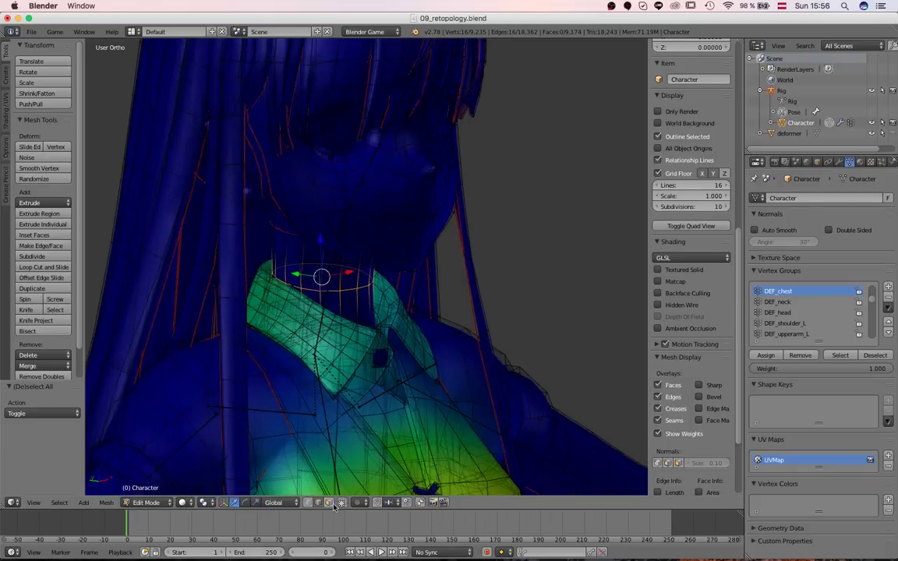
middle_drag(341, 371, 367, 305)
scroll(371, 303, up, 2)
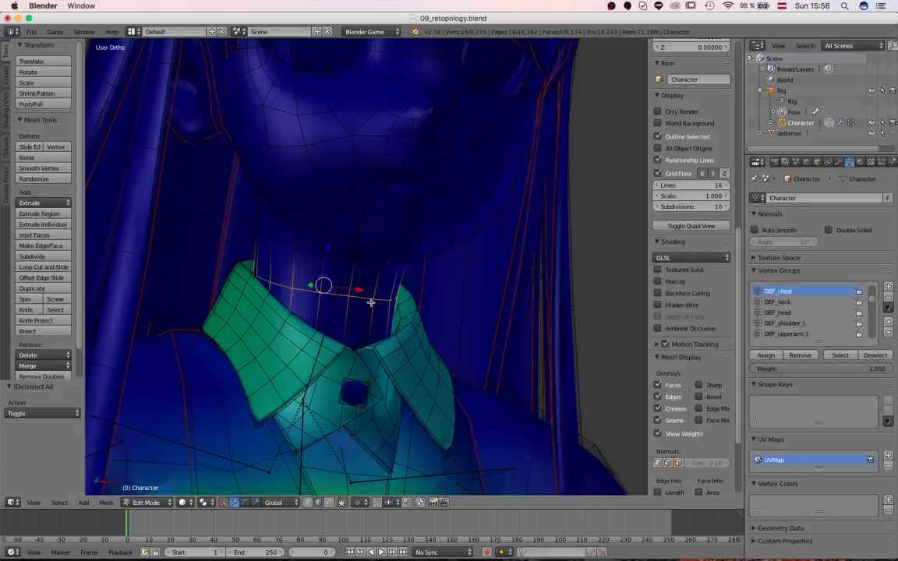
key(ctrl+e)
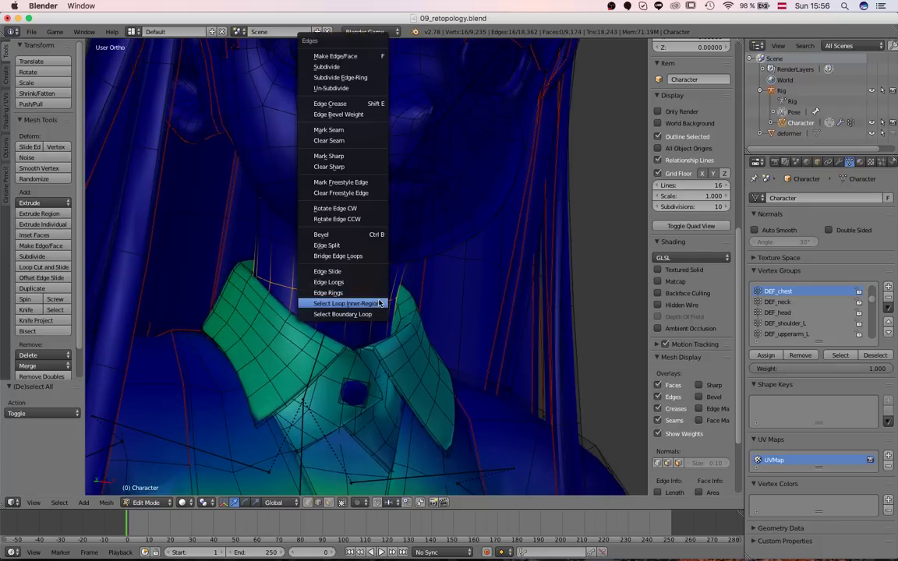
click(380, 304)
Show the selected neck and inner shirt faces in wireframe and turn off the Show Weights overlay
key(z)
scroll(354, 403, down, 5)
middle_drag(375, 299, 349, 427)
key(z)
scroll(348, 428, up, 4)
mouse_move(355, 382)
shift+middle_down()
mouse_move(373, 281)
mouse_move(310, 329)
mouse_move(328, 300)
shift+middle_up()
key(z)
click(670, 377)
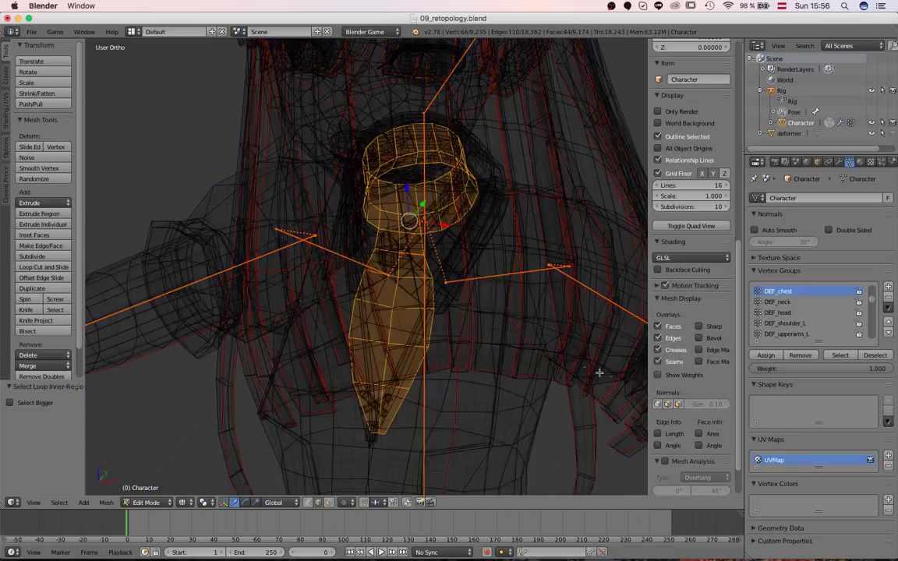
Box-deselect the lower end of the inner shirt selection and return to solid shading
scroll(562, 369, down, 3)
middle_drag(546, 371, 445, 394)
key(b)
drag(454, 426, 323, 313)
middle_drag(324, 313, 305, 285)
key(z)
scroll(467, 313, up, 3)
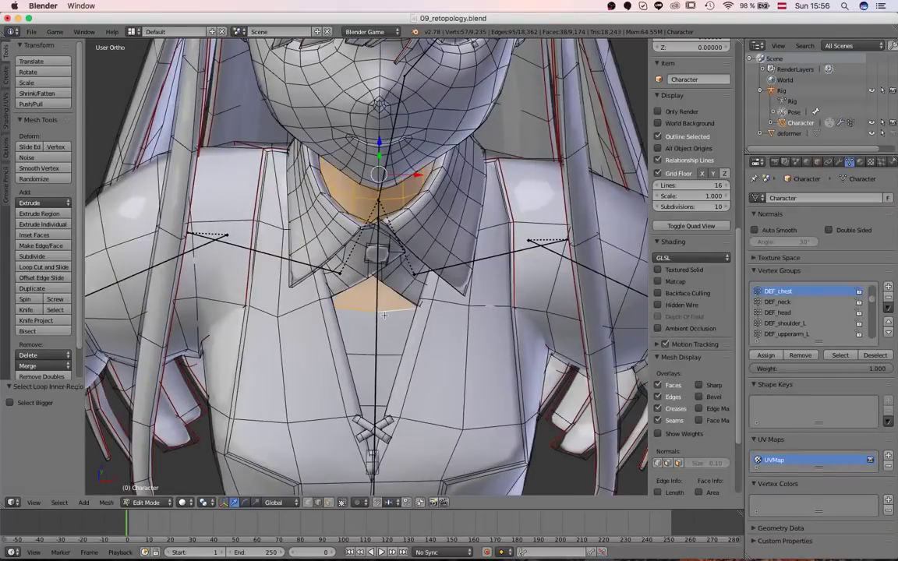
Turn Show Weights back on and assign the selected neck and shirt faces to DEF_chest with weight 0.284
click(679, 329)
click(679, 329)
click(677, 434)
middle_drag(415, 355, 469, 382)
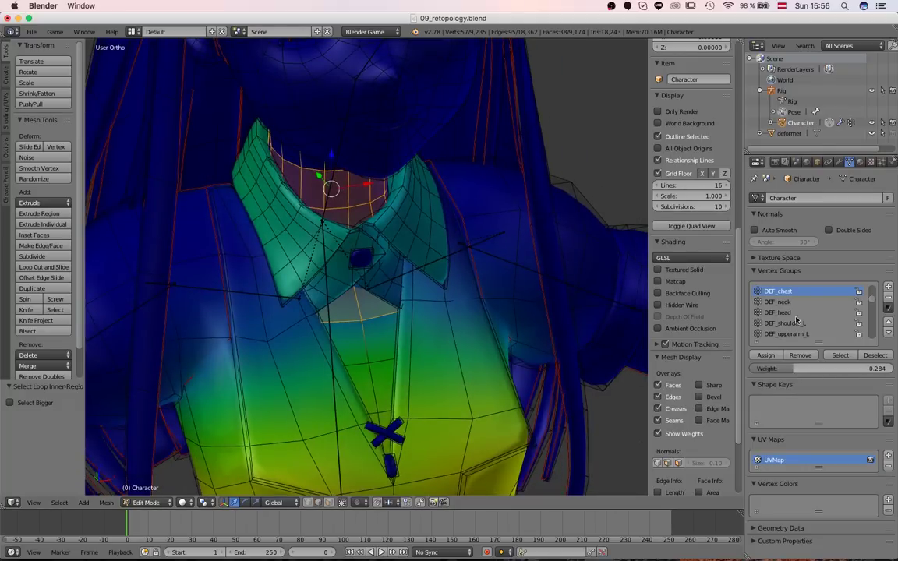
click(766, 357)
mouse_move(369, 362)
middle_down()
mouse_move(376, 324)
mouse_move(364, 310)
mouse_move(376, 339)
mouse_move(373, 301)
mouse_move(388, 295)
middle_up()
key(a)
key(Tab)
key(KP_1)
scroll(339, 150, up, 2)
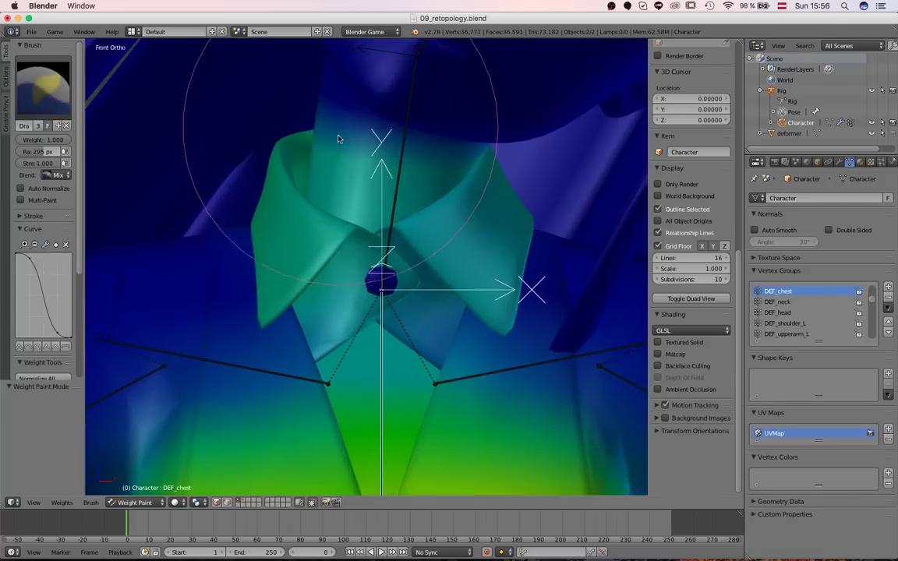
In Edit Mode, select the faces between the upper neck loop and the shirt edge below the collar with Select Loop Inner-Region
scroll(330, 235, down, 3)
key(Tab)
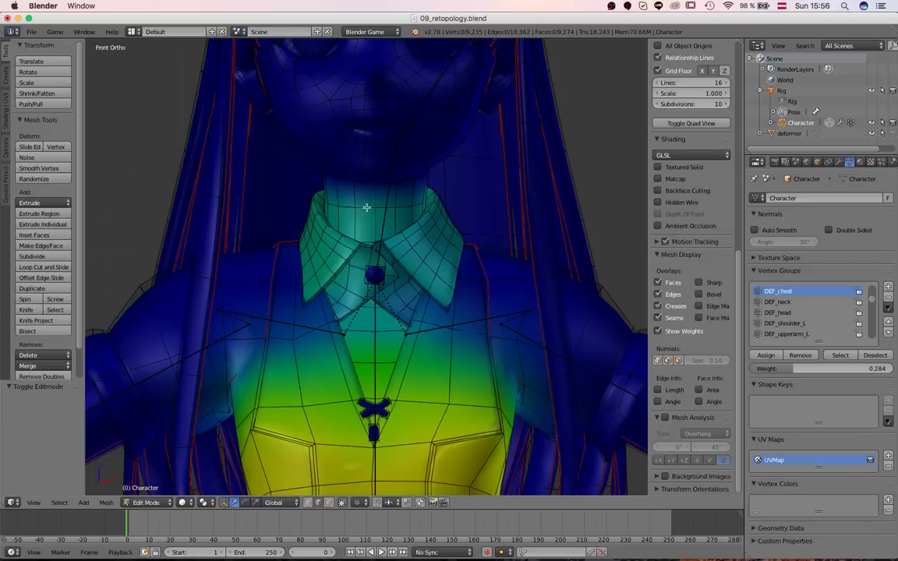
alt+right_click(367, 209)
key(z)
middle_drag(367, 243, 396, 306)
key(z)
scroll(348, 211, up, 2)
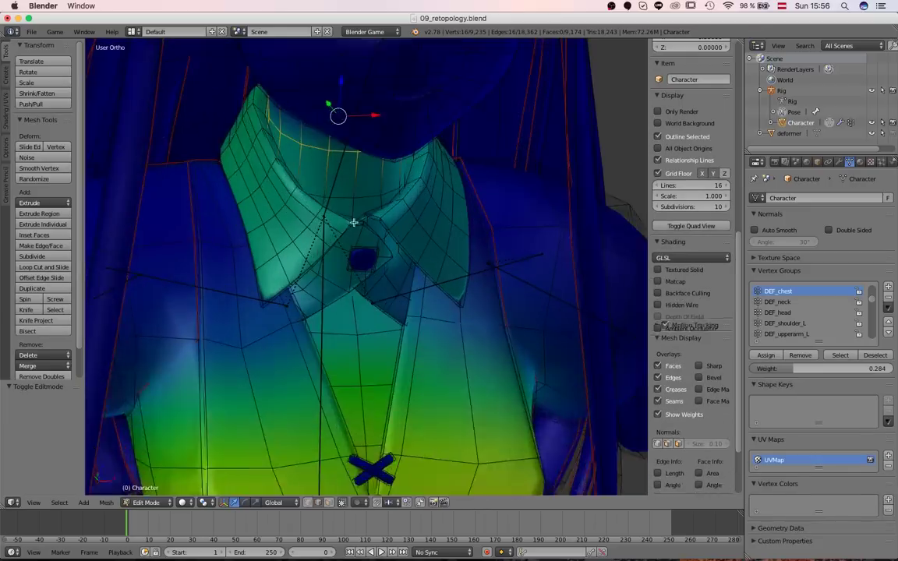
scroll(343, 199, up, 2)
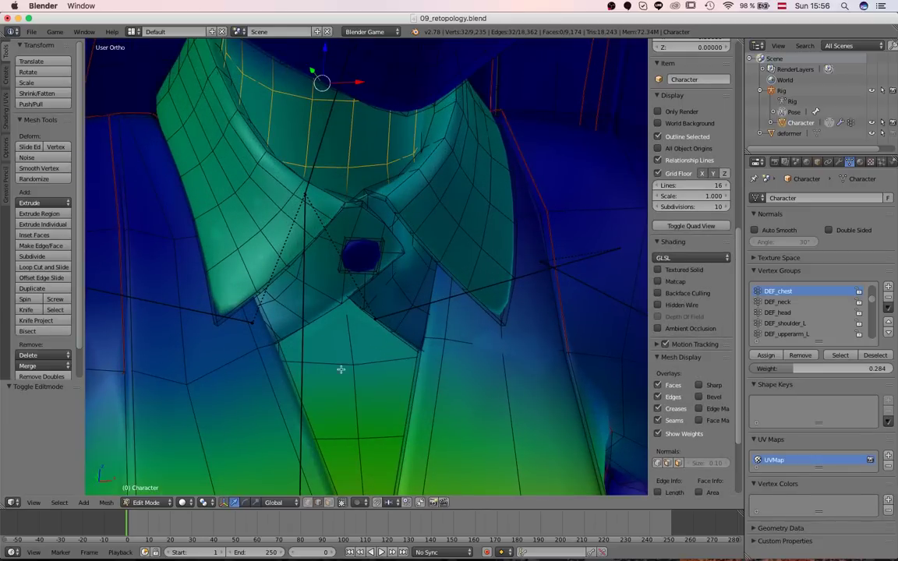
key(ctrl+e)
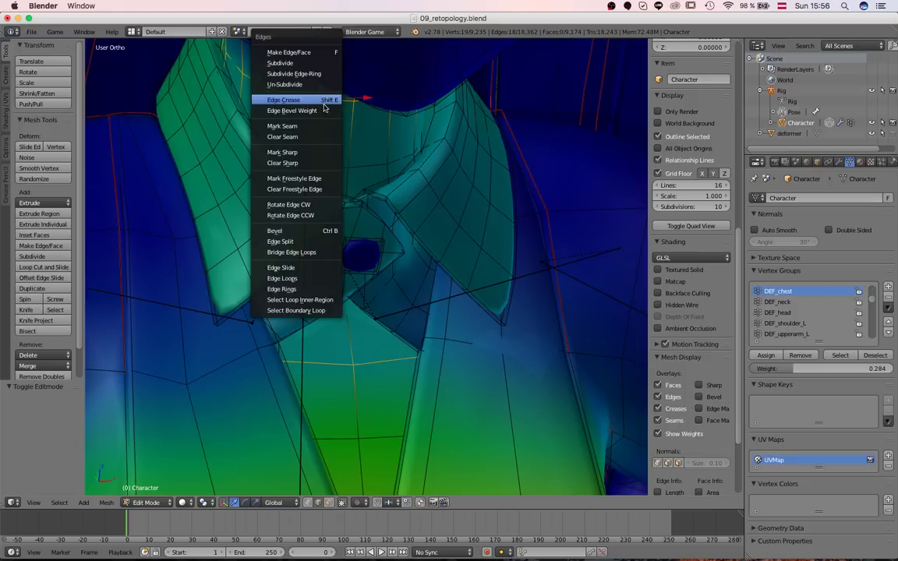
click(301, 300)
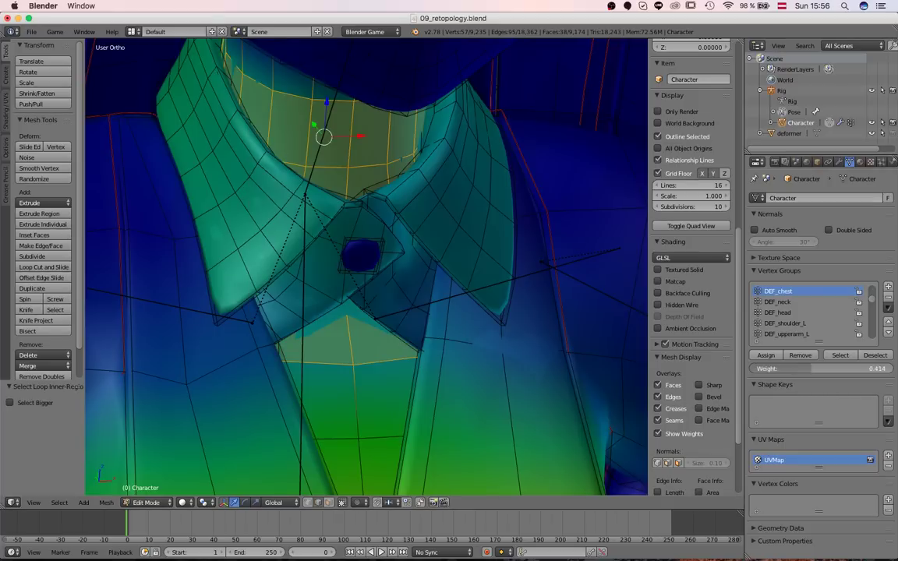
Raise the DEF_chest weight of the selected neck and shirt faces above 0.4 and check it in Weight Paint mode
key(Tab)
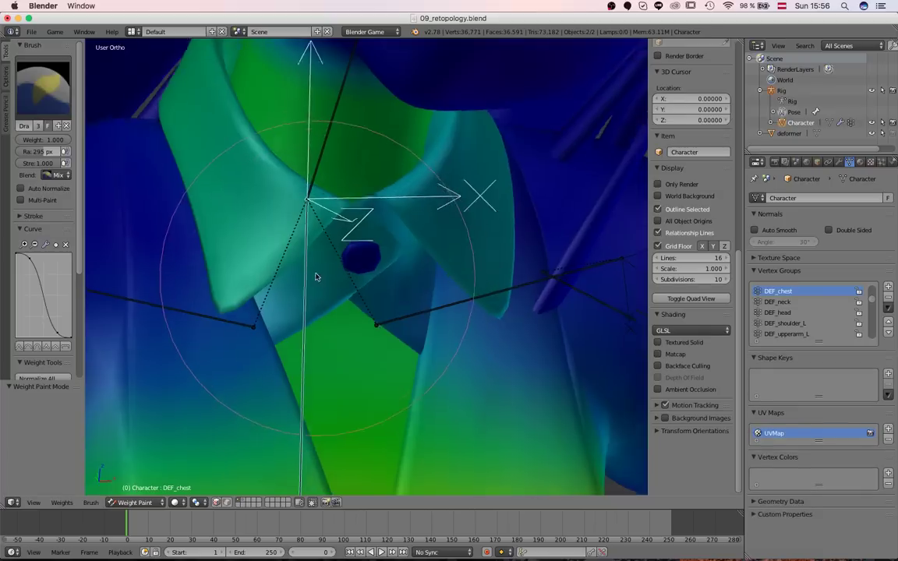
middle_drag(315, 275, 301, 199)
scroll(301, 199, down, 3)
key(KP_1)
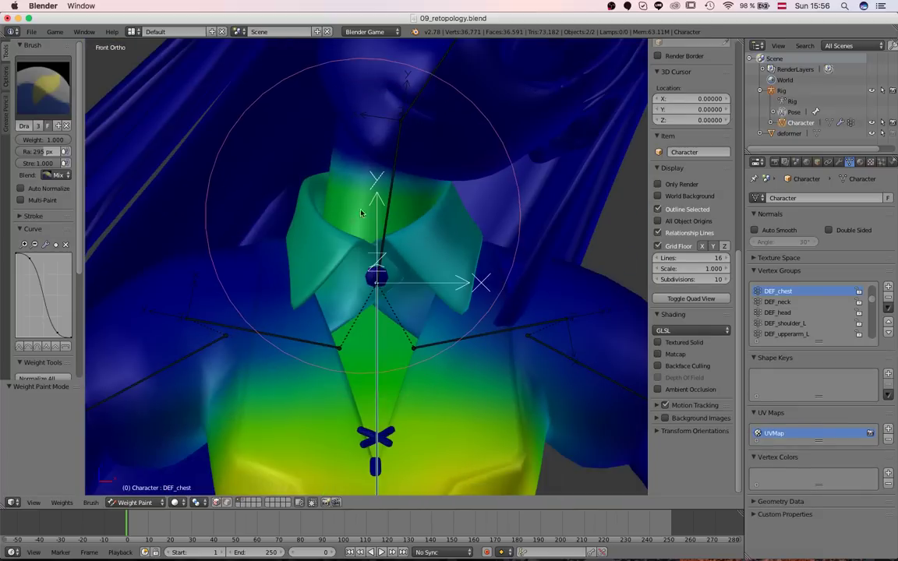
Assign the two neck edge loops above the collar to DEF_chest with weight 0.636 and return to Weight Paint mode
key(Tab)
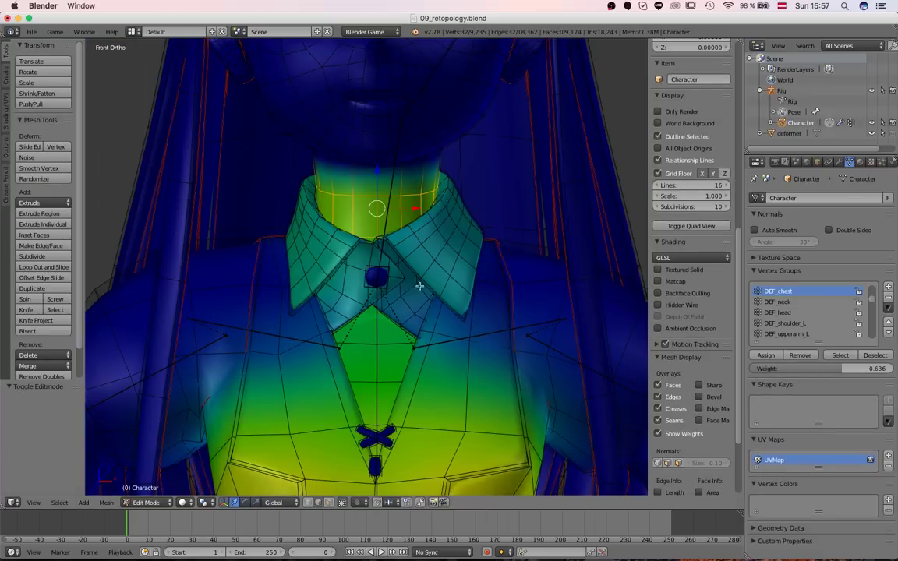
key(Tab)
scroll(413, 287, down, 5)
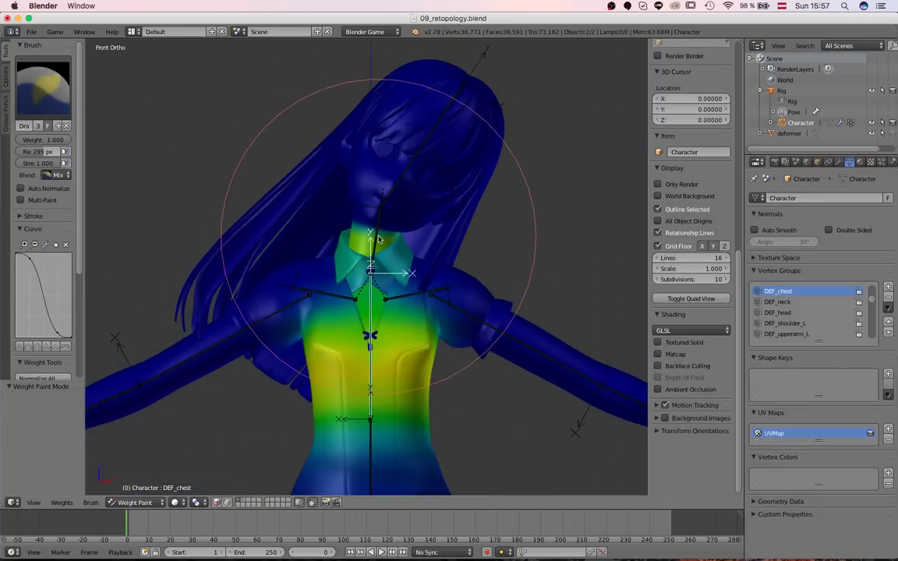
Select the DEF_neck bone, rotate it 5.518° sideways and inspect how the neck bends inside the collar
right_click(379, 240)
scroll(437, 235, up, 3)
key(r)
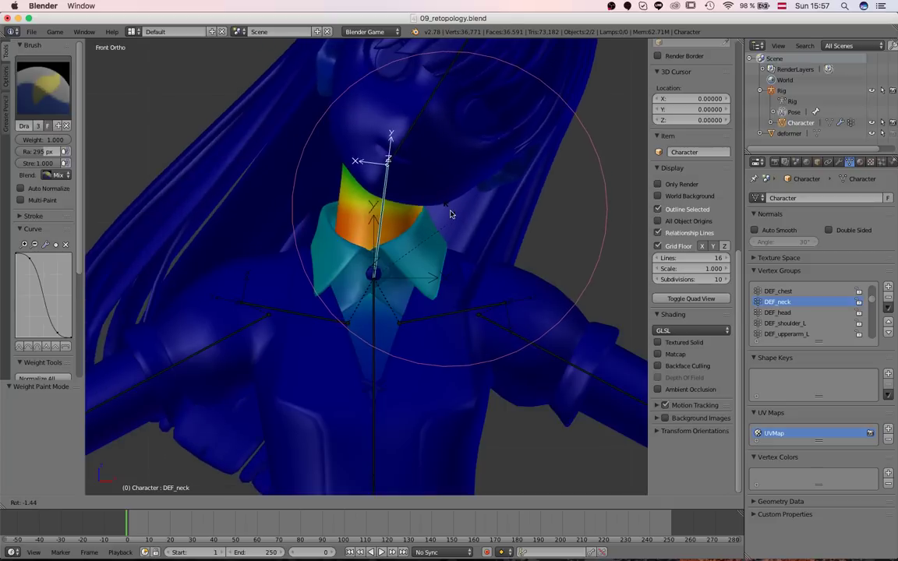
click(357, 229)
scroll(350, 232, up, 4)
shift+middle_drag(345, 235, 332, 285)
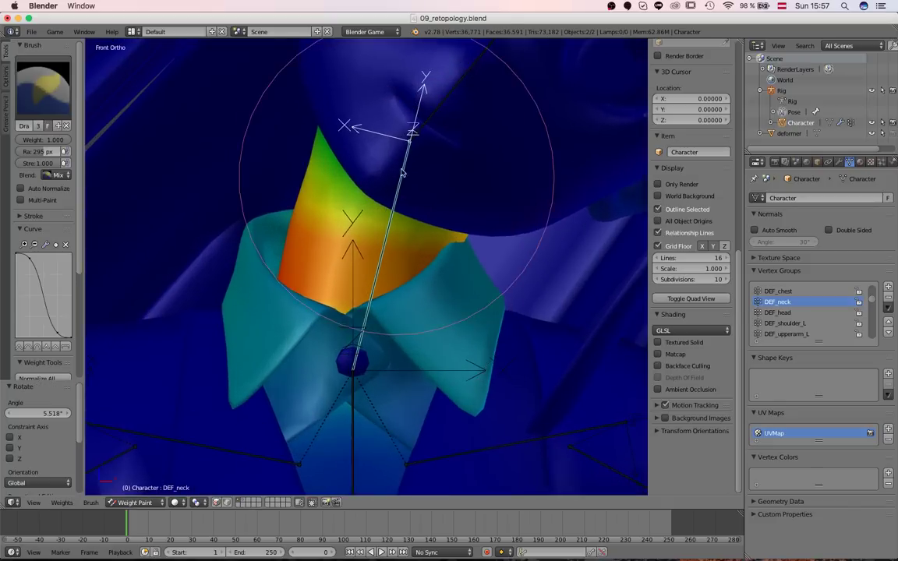
Select the DEF_head bone and clear its rotation
scroll(409, 162, down, 1)
right_click(425, 145)
key(alt+r)
middle_drag(425, 148, 388, 200)
Try rotating the DEF_neck bone further sideways, undo it and inspect the neck and collar weights from an angle
right_click(373, 248)
key(r)
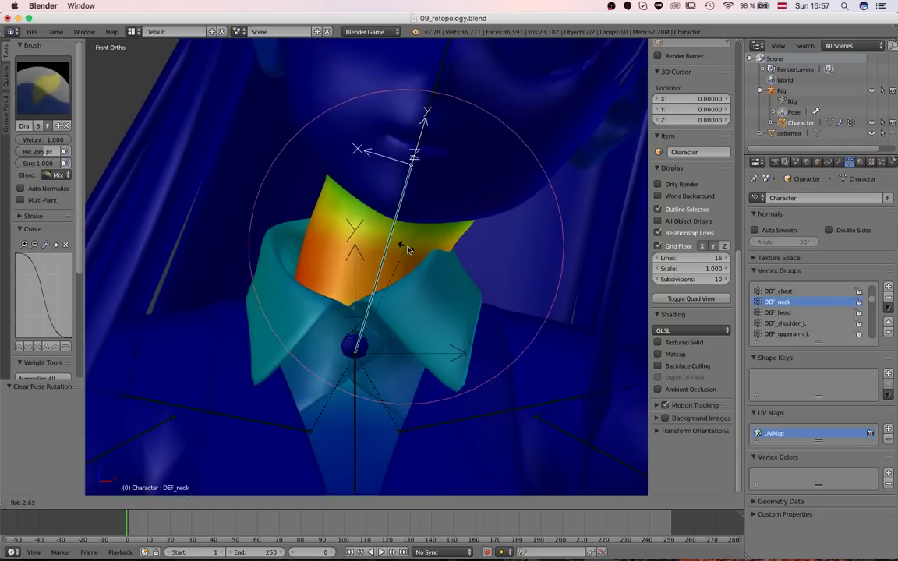
click(409, 198)
key(ctrl+z)
key(Tab)
middle_drag(287, 227, 356, 234)
key(Tab)
middle_drag(323, 400, 317, 403)
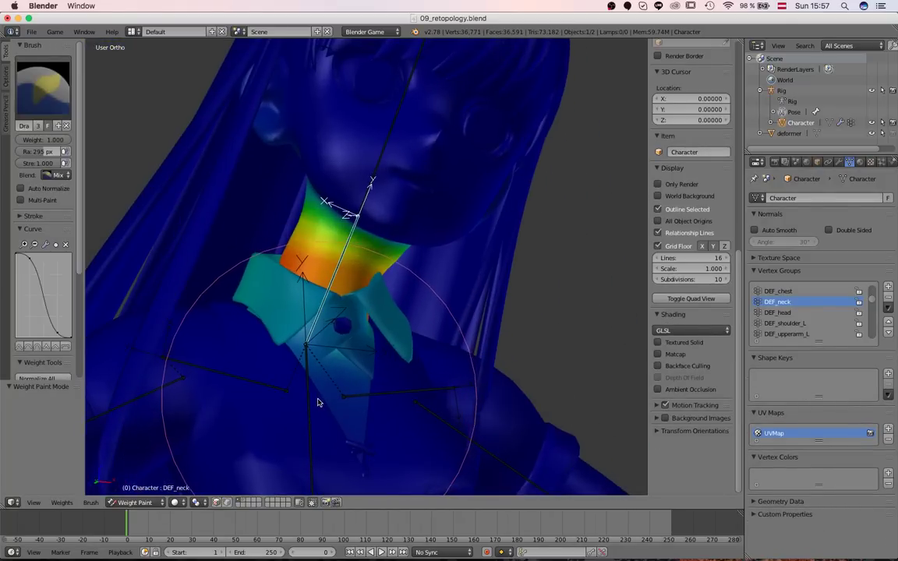
Select the DEF_chest bone and assign the upper neck edge loop to DEF_chest with weight 0.203, returning to Weight Paint mode
right_click(307, 413)
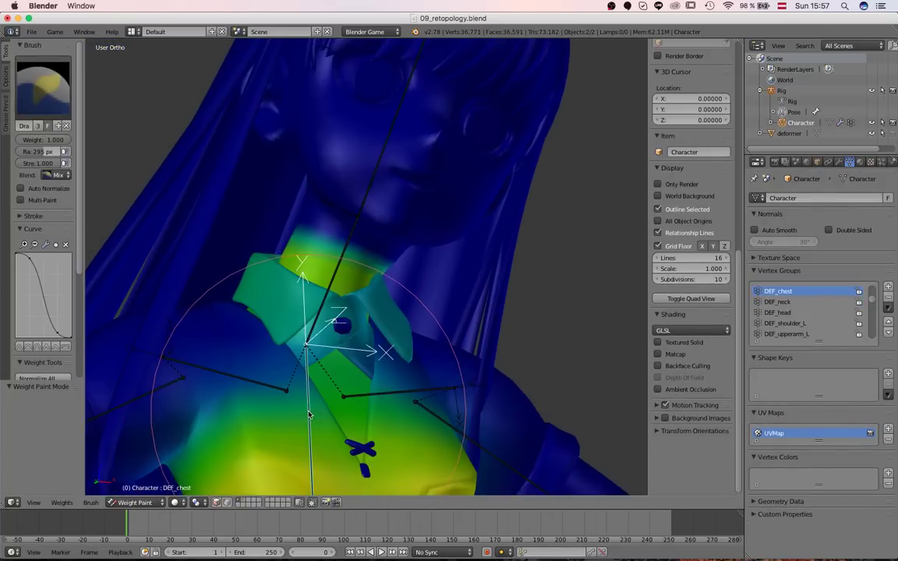
scroll(327, 253, up, 2)
middle_drag(327, 253, 324, 239)
key(Tab)
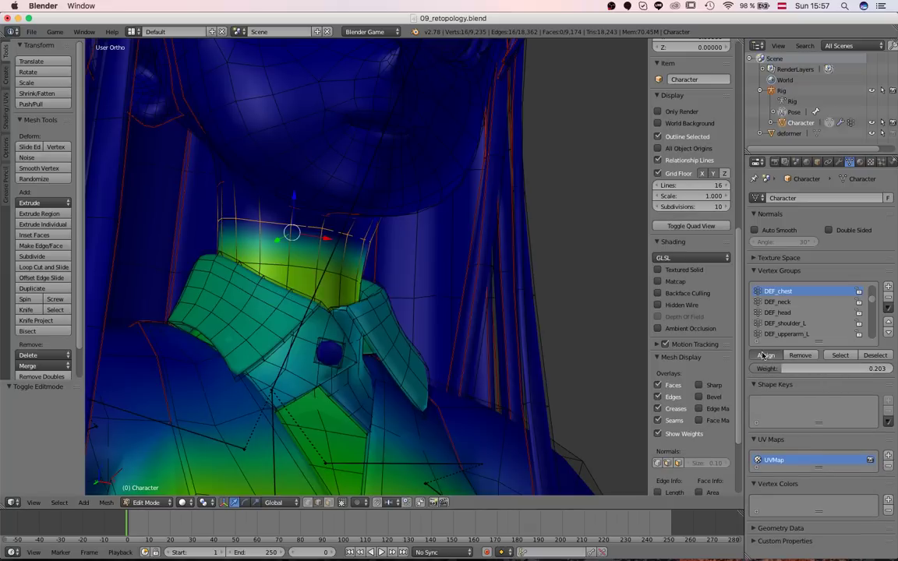
key(Tab)
scroll(324, 242, down, 2)
mouse_move(325, 241)
middle_down()
mouse_move(334, 241)
mouse_move(323, 253)
middle_up()
Assign the neck edge loop just above the collar to the DEF_chest vertex group and return to Weight Paint mode
key(KP_1)
scroll(311, 287, down, 1)
scroll(381, 248, up, 4)
key(Tab)
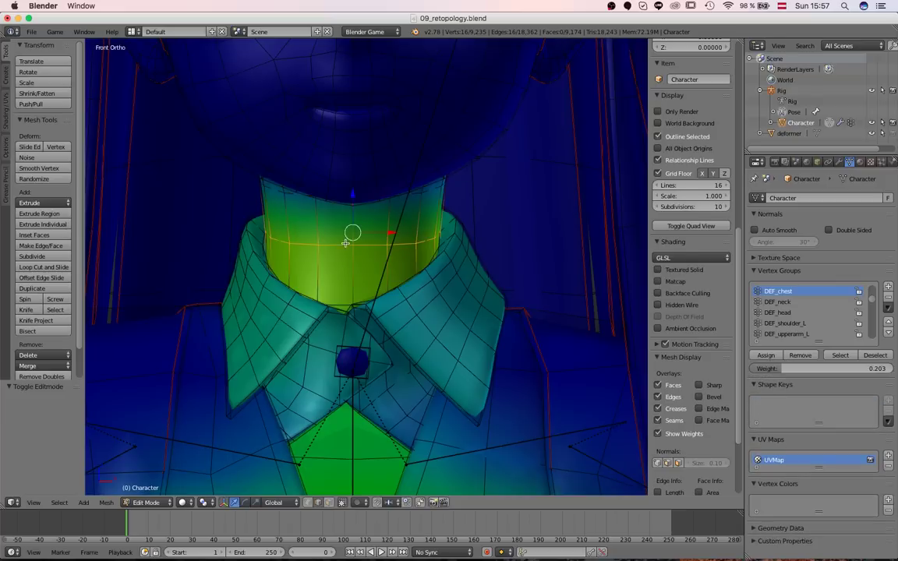
click(766, 356)
key(Tab)
Inspect the DEF_chest weights on the neck, collar and torso from the front and at an angle
scroll(308, 278, down, 2)
mouse_move(332, 275)
middle_down()
mouse_move(401, 278)
mouse_move(313, 256)
middle_up()
key(KP_1)
scroll(349, 271, up, 3)
scroll(397, 311, down, 5)
key(a)
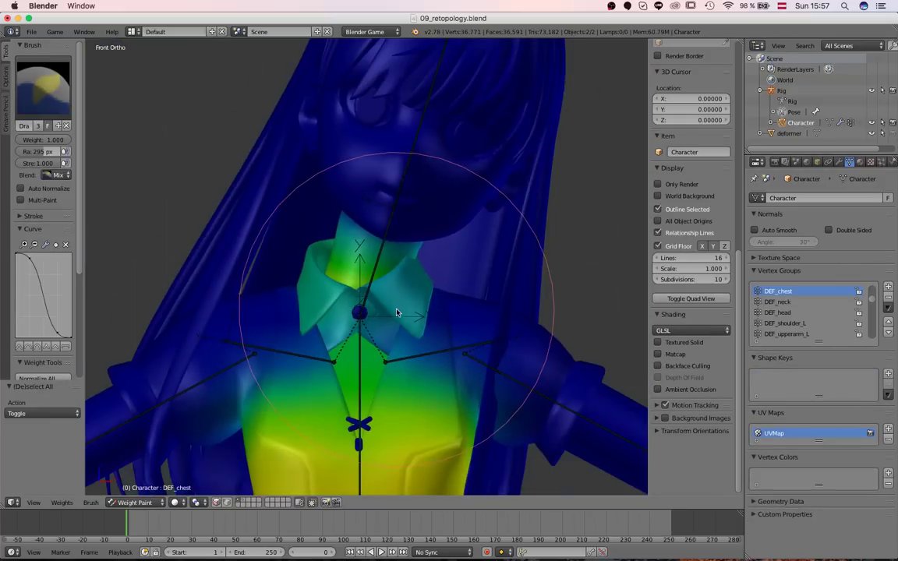
scroll(413, 292, down, 3)
scroll(429, 269, up, 5)
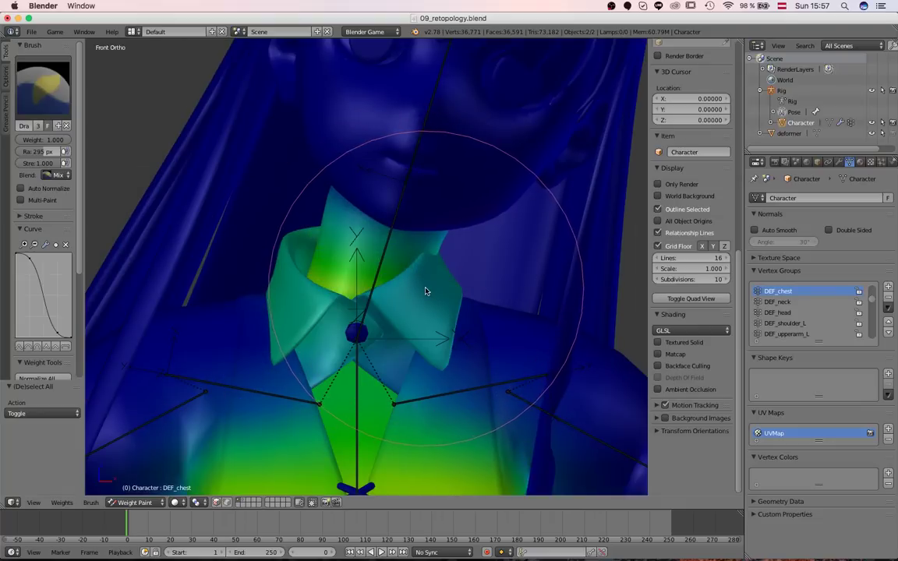
scroll(419, 315, down, 5)
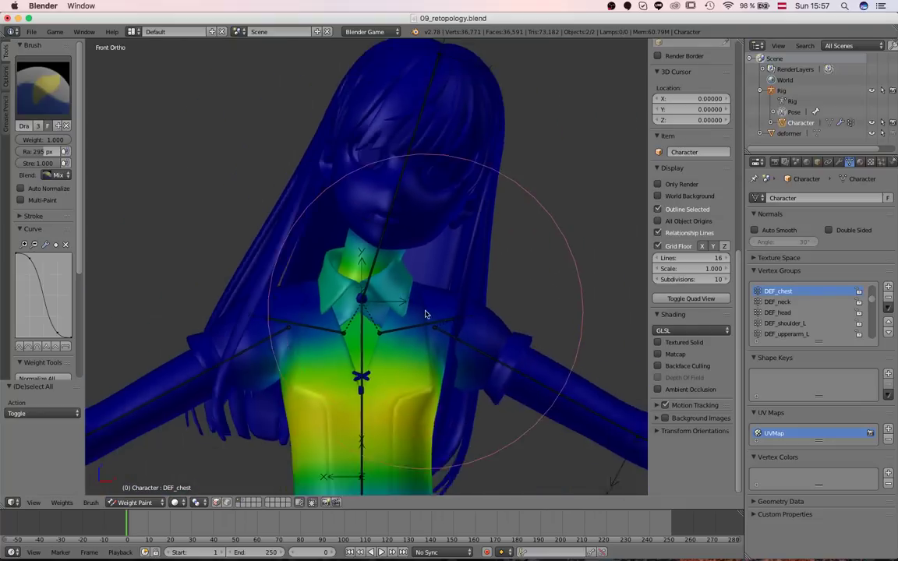
middle_drag(427, 315, 329, 300)
key(KP_1)
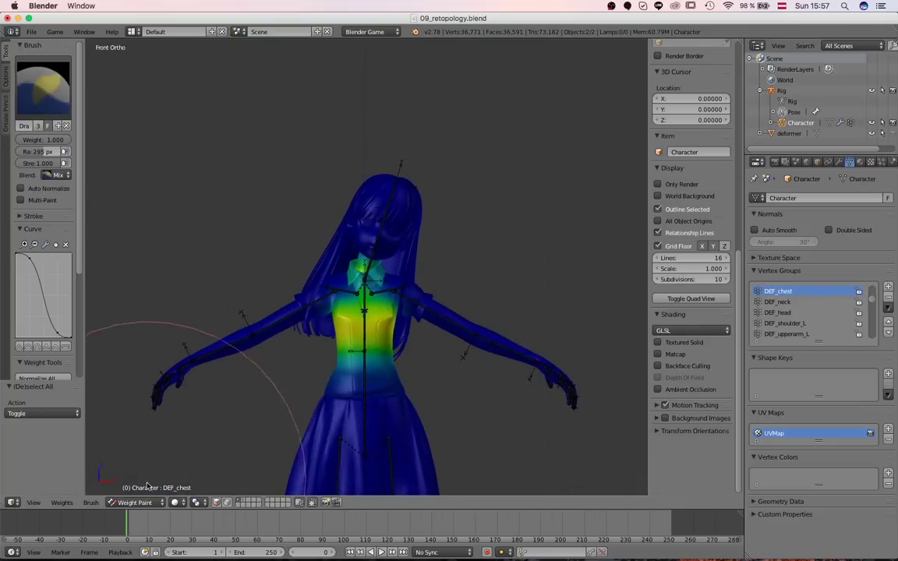
Leave Weight Paint mode, select the DEF_neck bone of the rig and clear its rotation
click(138, 489)
scroll(305, 281, up, 5)
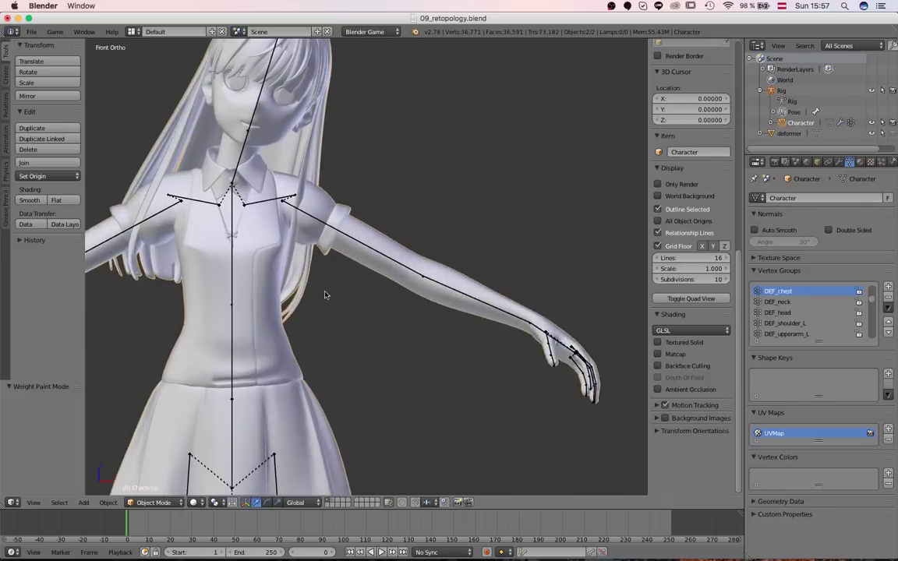
scroll(409, 395, up, 1)
right_click(324, 253)
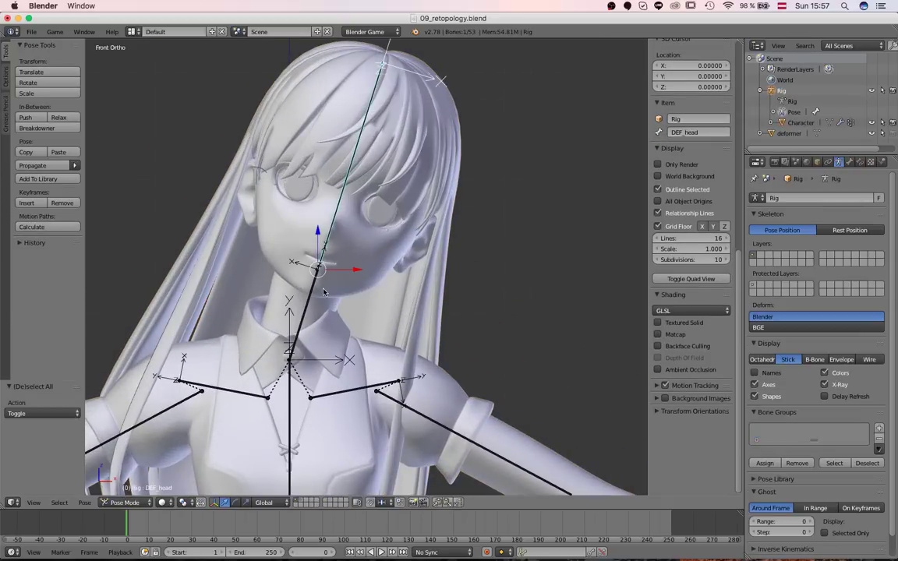
key(alt+r)
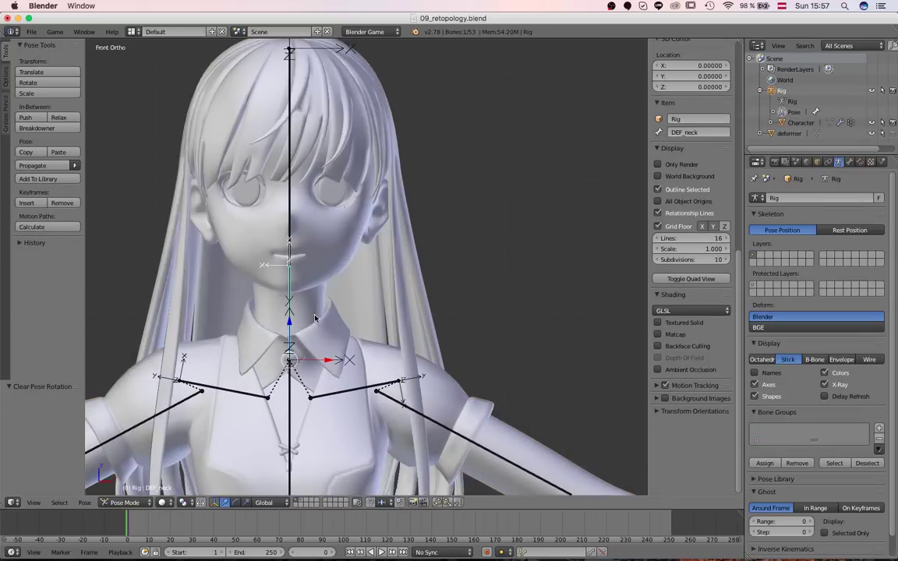
Try rotating the DEF_neck bone 33.508° sideways to check the neck deformation, and clear the rotation
scroll(310, 318, down, 3)
middle_drag(311, 318, 319, 250)
scroll(320, 250, up, 3)
key(r)
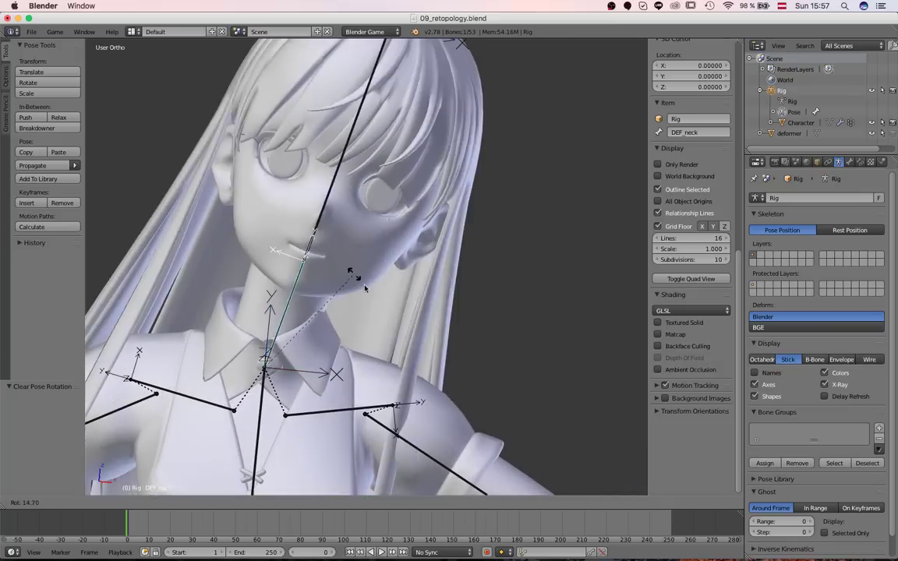
click(277, 335)
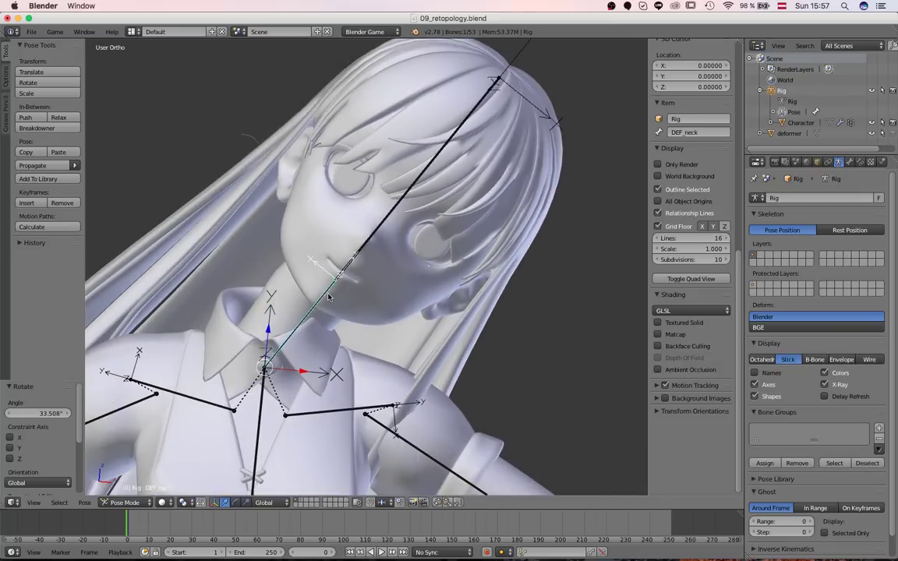
key(alt+r)
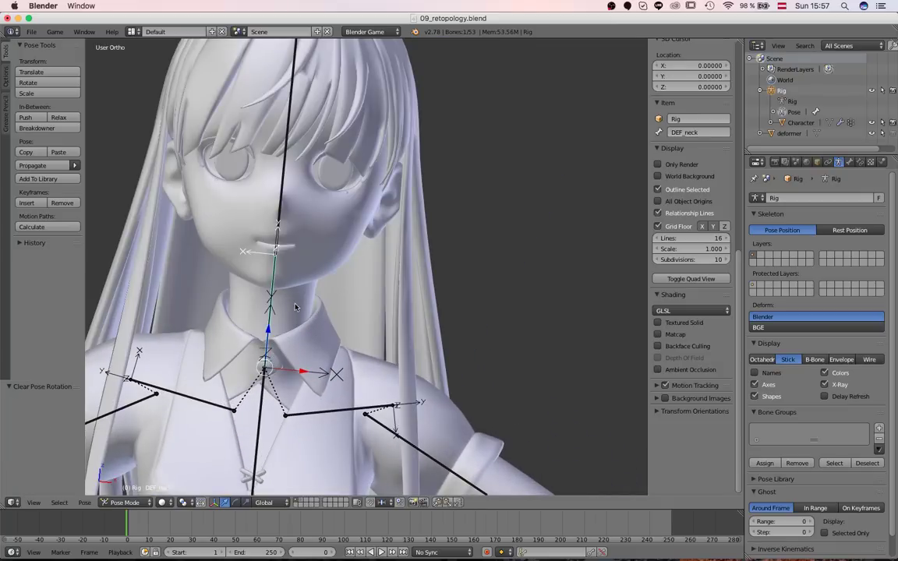
Try moving the DEF_upperarm_L bone away from the shoulder, and clear its location
scroll(380, 375, down, 3)
key(g)
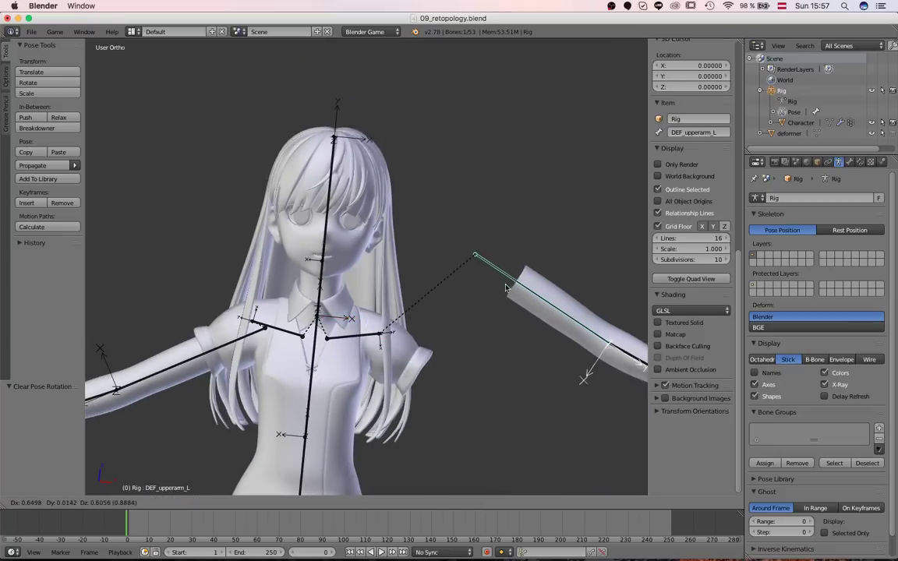
click(501, 287)
scroll(419, 256, down, 3)
scroll(447, 304, up, 2)
key(alt+g)
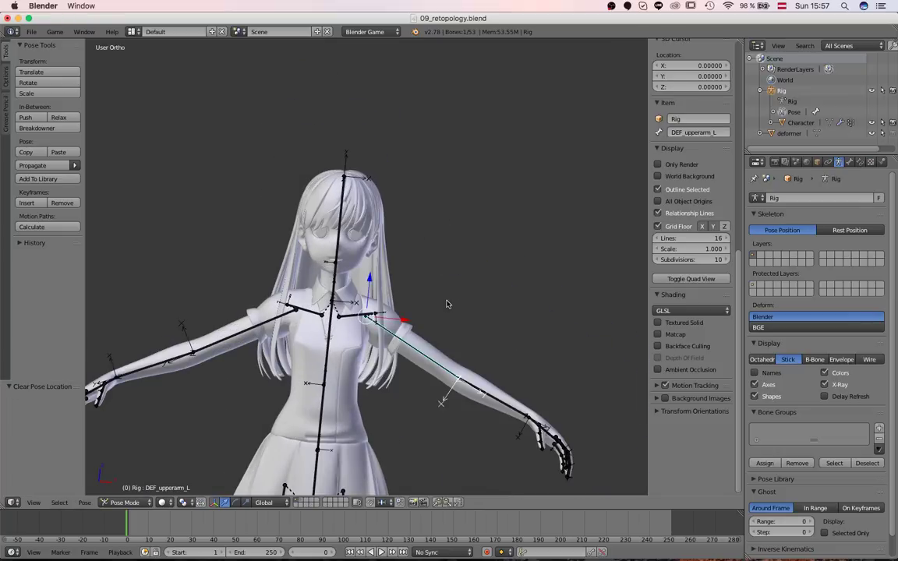
scroll(393, 353, down, 2)
scroll(399, 328, up, 4)
scroll(381, 292, down, 1)
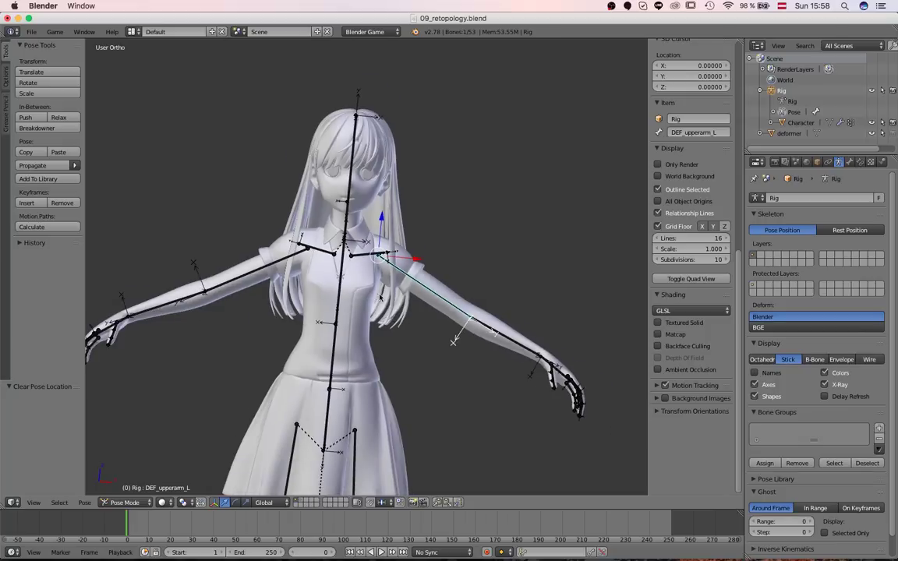
Select the Character mesh at its left arm and switch it to Weight Paint mode
scroll(262, 266, up, 1)
scroll(436, 312, down, 1)
shift+middle_drag(454, 351, 345, 308)
scroll(406, 249, up, 4)
right_click(461, 174)
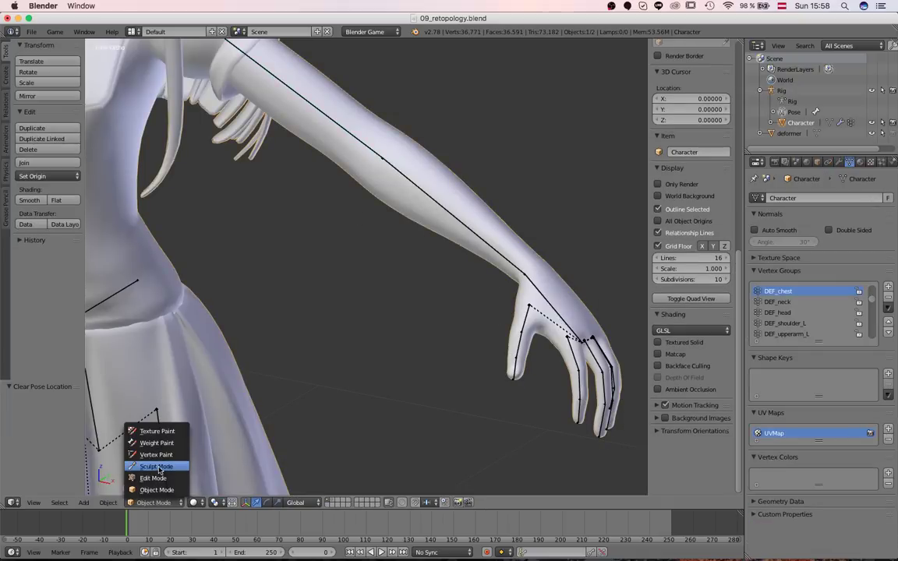
click(156, 466)
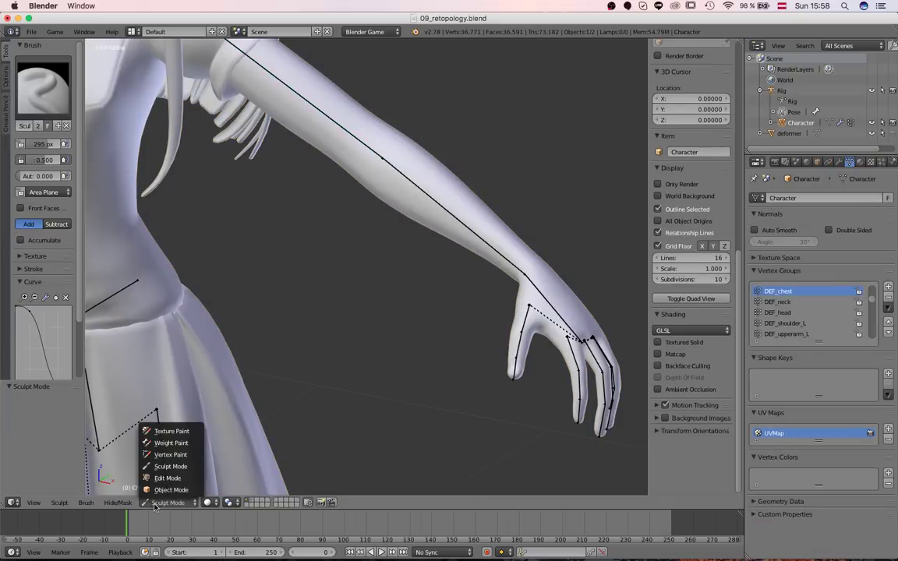
click(171, 443)
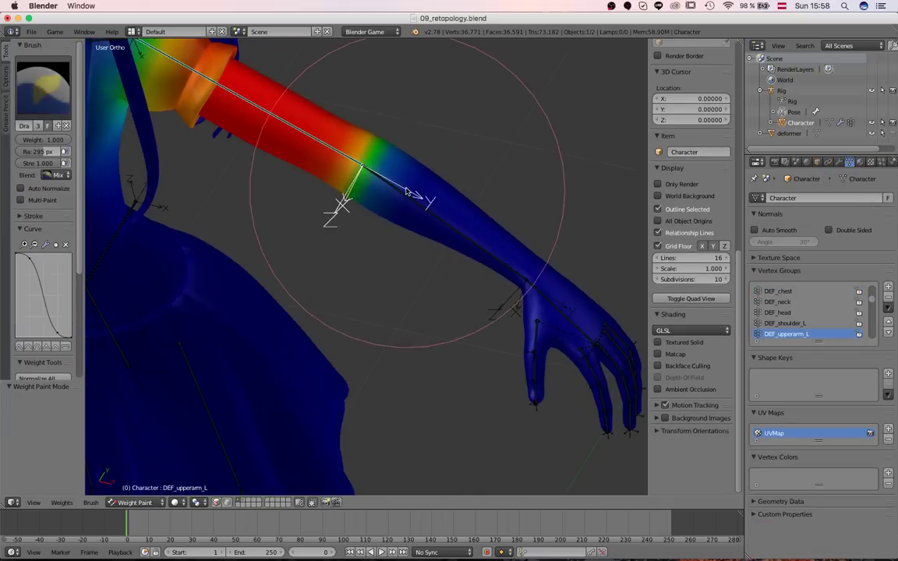
Select the DEF_arm_L bone, rotate it to test how the elbow bends, and clear the rotation
right_click(395, 184)
middle_drag(395, 184, 383, 232)
key(r)
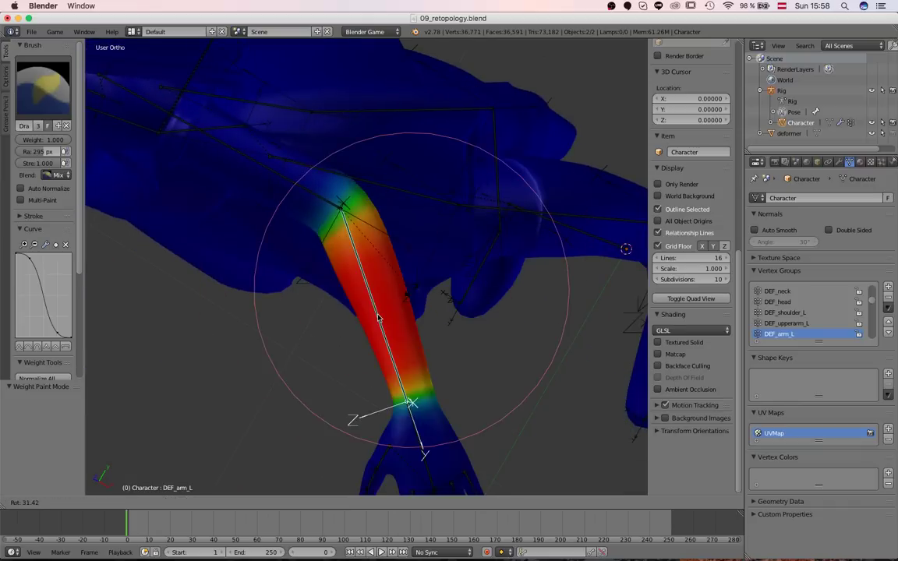
click(288, 326)
mouse_move(288, 326)
middle_down()
mouse_move(195, 321)
mouse_move(276, 349)
mouse_move(300, 333)
mouse_move(307, 371)
mouse_move(351, 368)
mouse_move(367, 326)
mouse_move(423, 294)
middle_up()
key(alt+r)
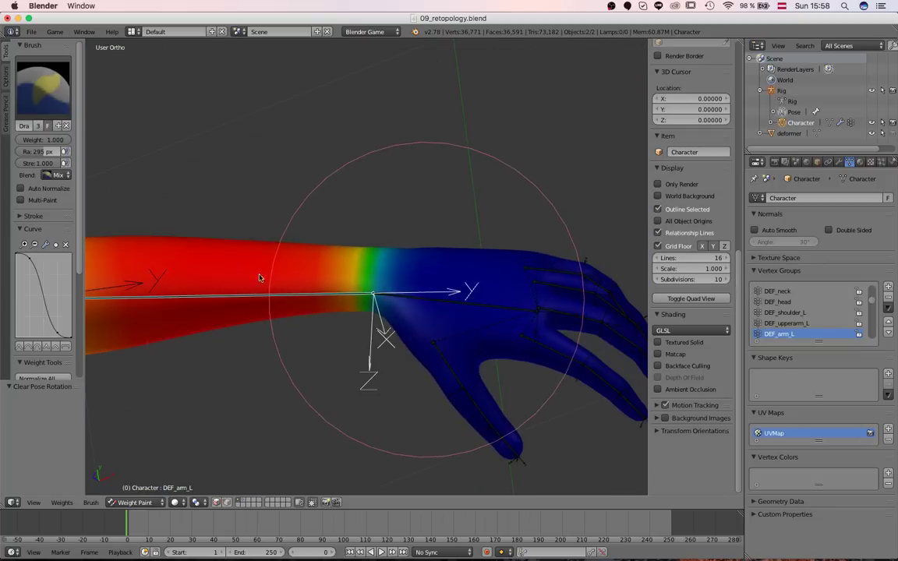
Select the DEF_hand_L bone, rotate it 79.488° and inspect the bent wrist up close
right_click(426, 299)
scroll(177, 264, down, 2)
middle_drag(177, 264, 425, 234)
key(r)
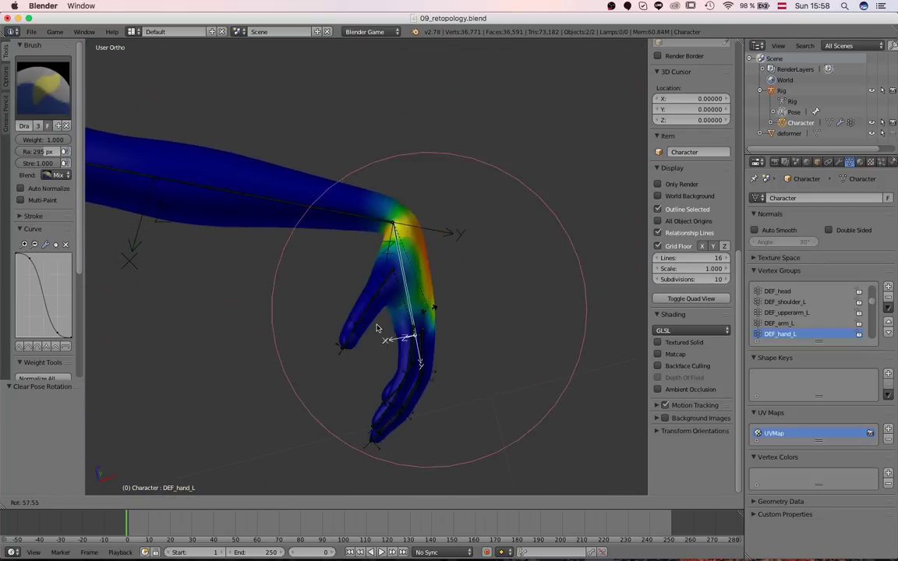
click(379, 307)
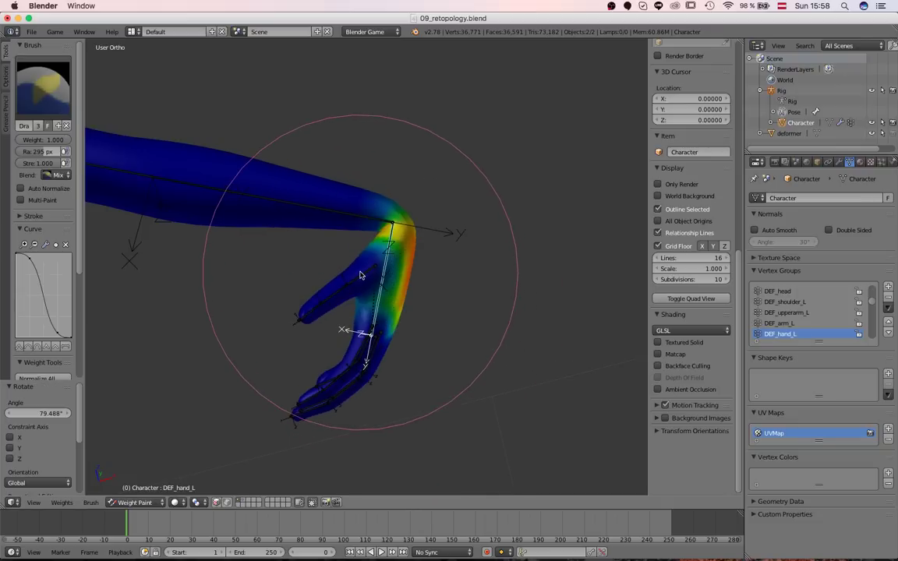
key(KP_Decimal)
scroll(403, 312, up, 4)
middle_drag(436, 336, 485, 198)
Rotate the DEF_thumb_base_L bone freely by 74.485° and -24.064°, inspect the thumb base, and clear the rotation
scroll(395, 337, down, 12)
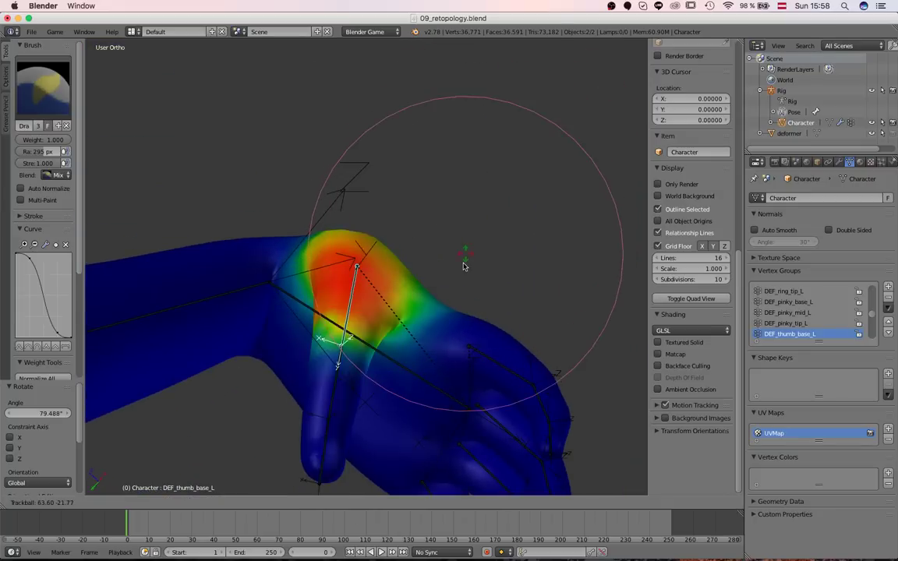
click(457, 283)
middle_drag(374, 285, 303, 428)
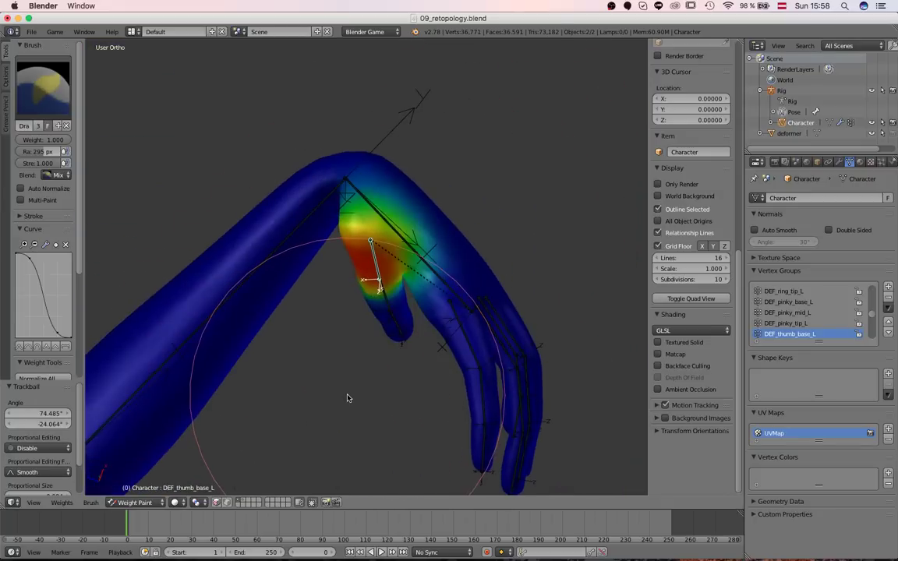
key(alt+r)
mouse_move(270, 334)
middle_down()
mouse_move(385, 219)
mouse_move(487, 256)
mouse_move(343, 369)
mouse_move(407, 267)
mouse_move(308, 224)
mouse_move(310, 203)
mouse_move(439, 176)
mouse_move(469, 146)
mouse_move(368, 241)
mouse_move(480, 208)
middle_up()
Select the DEF_middle_base_L bone and rotate it 71.693° to test the middle finger's knuckle
right_click(397, 218)
right_click(312, 204)
key(r)
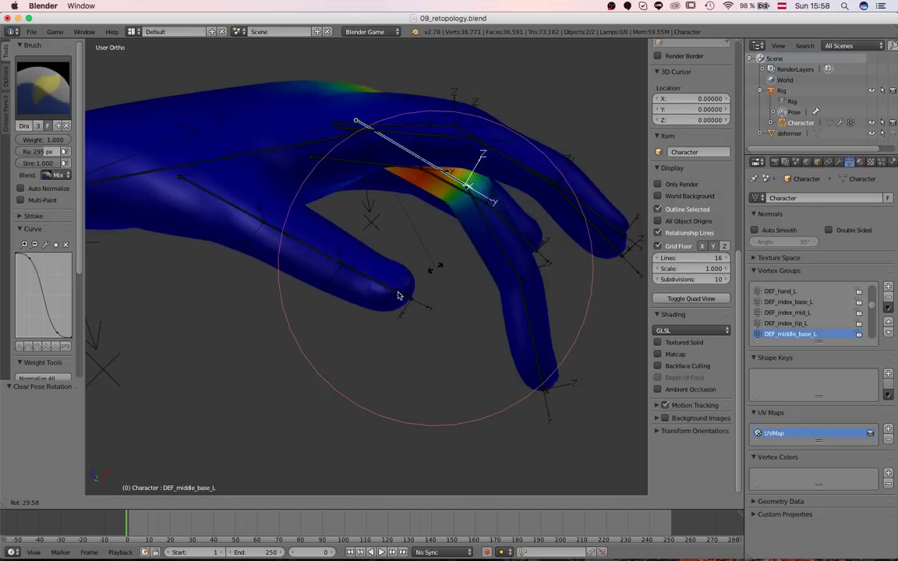
click(401, 168)
middle_drag(419, 137, 387, 247)
Rotate the DEF_index_base_L bone to test the index finger's knuckle, and clear its rotation
right_click(387, 247)
key(r)
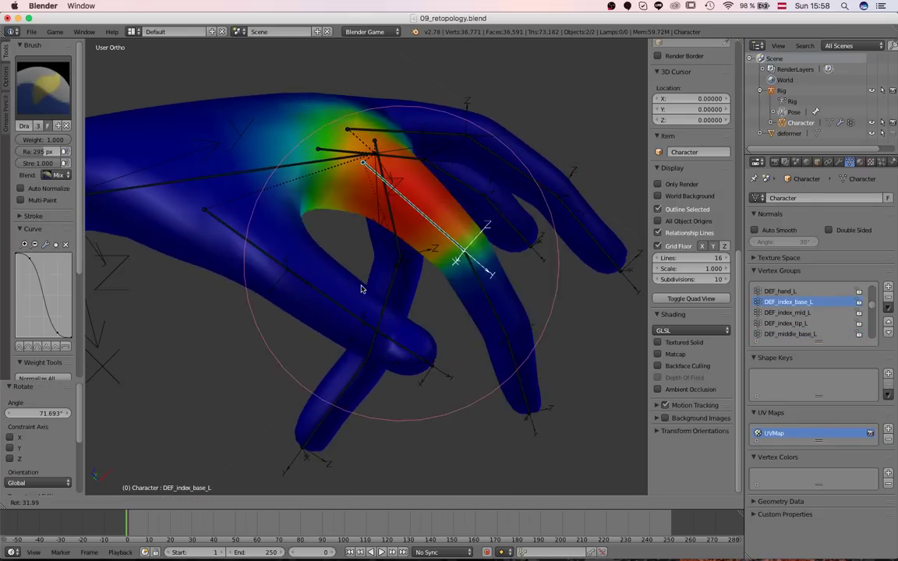
click(321, 238)
mouse_move(321, 239)
middle_down()
mouse_move(281, 231)
mouse_move(301, 326)
mouse_move(391, 395)
mouse_move(402, 366)
mouse_move(363, 279)
middle_up()
scroll(280, 230, down, 5)
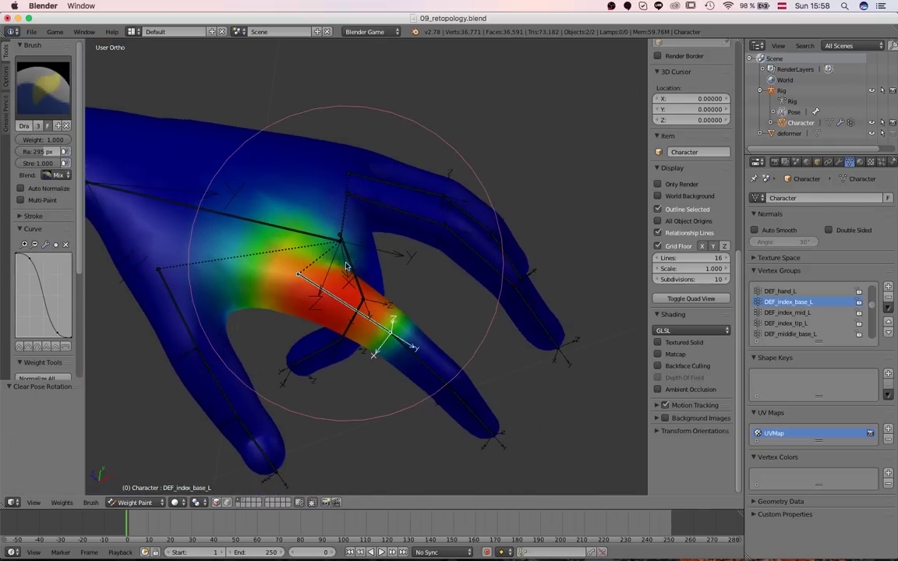
Reset the middle finger's base bone and rotate the DEF_index_base_L bone 51.378° to inspect its knuckle
right_click(351, 306)
middle_drag(377, 301, 421, 187)
key(r)
key(r)
right_click(393, 270)
key(r)
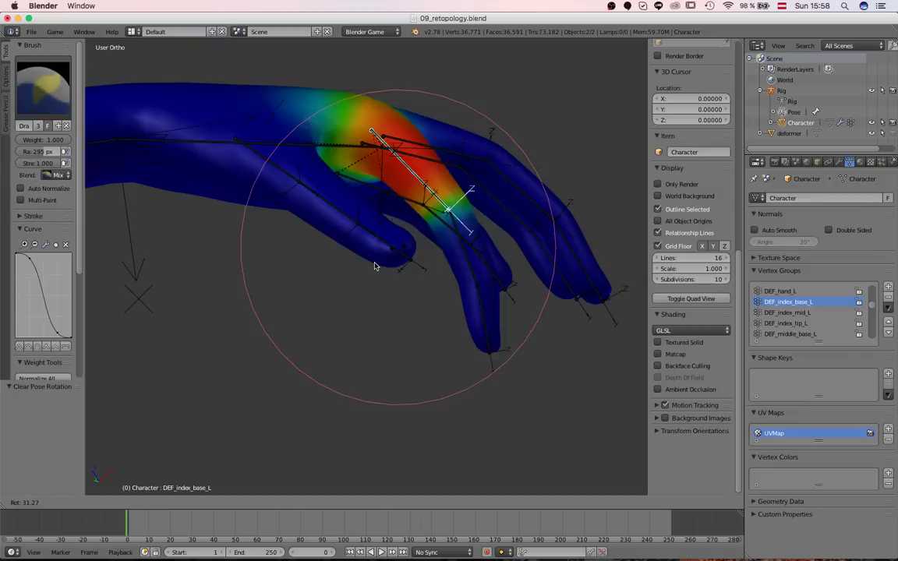
click(274, 285)
middle_drag(275, 284, 393, 337)
scroll(393, 337, up, 5)
Try rotating the DEF_pinky_base_L bone, and clear the rotation of all bones
right_click(445, 241)
key(r)
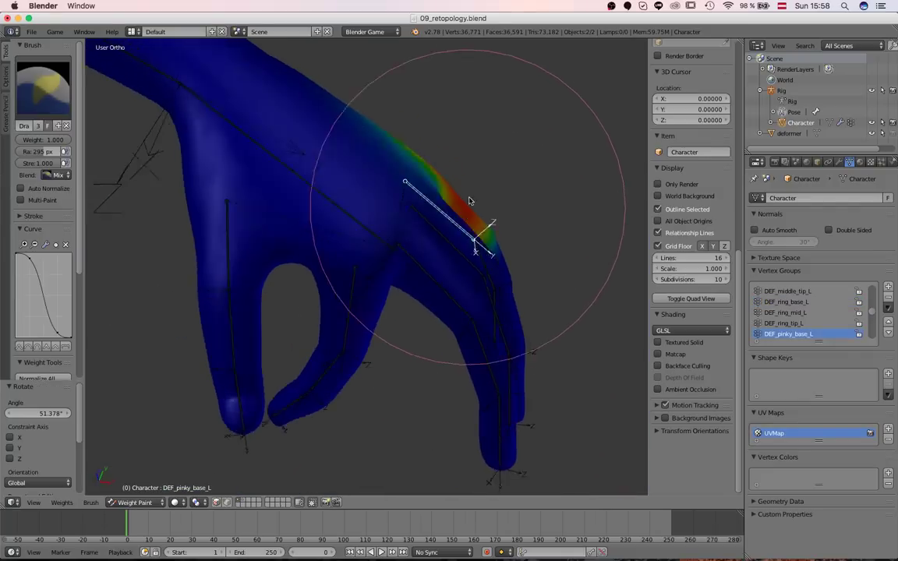
click(431, 263)
mouse_move(432, 263)
middle_down()
mouse_move(180, 231)
mouse_move(369, 292)
middle_up()
key(a)
key(a)
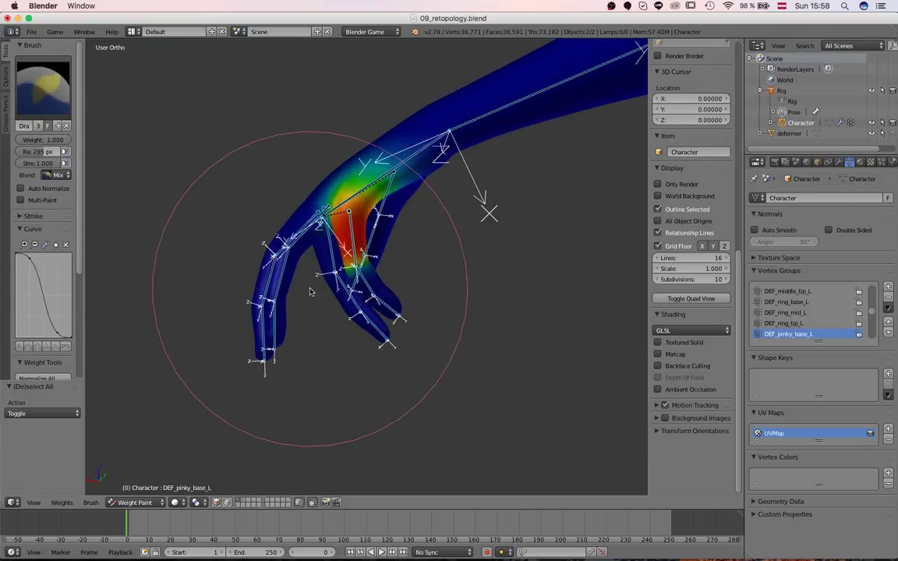
middle_drag(311, 293, 446, 341)
key(alt+r)
scroll(214, 373, down, 4)
Select the DEF_pinky_base_L bone, rotate it about 70° away from the other fingers and inspect its base up close
mouse_move(215, 373)
middle_down()
mouse_move(397, 308)
mouse_move(371, 252)
mouse_move(389, 260)
mouse_move(364, 238)
middle_up()
right_click(339, 232)
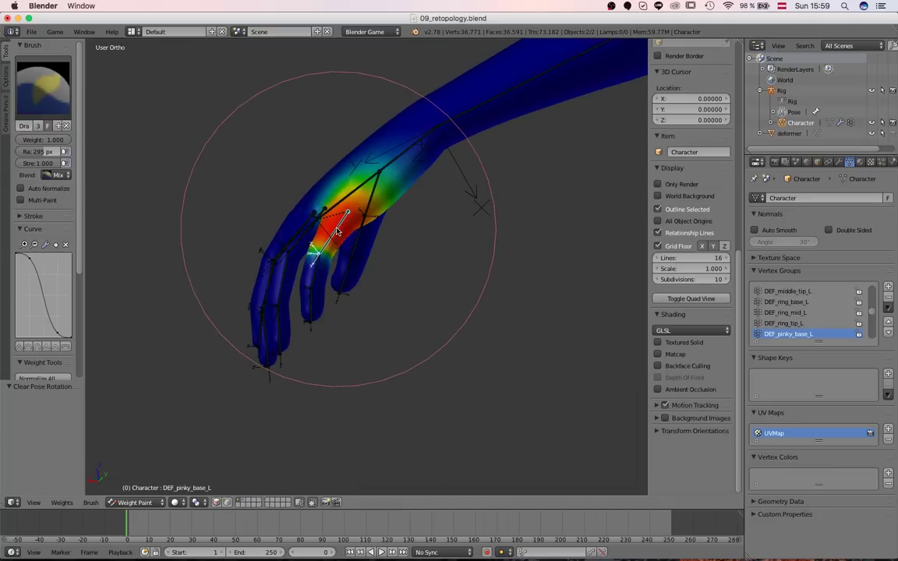
key(r)
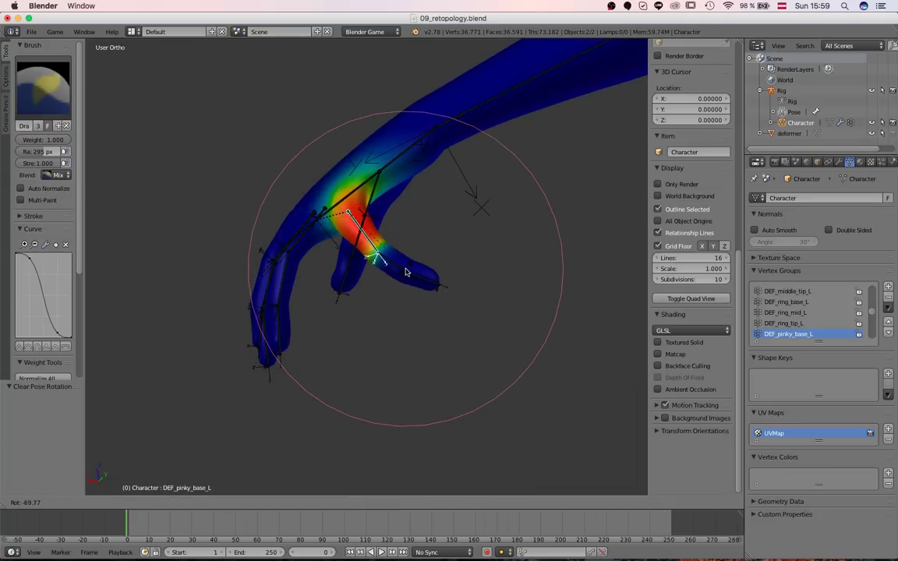
click(406, 270)
mouse_move(406, 269)
middle_down()
mouse_move(305, 190)
mouse_move(339, 246)
mouse_move(386, 255)
mouse_move(389, 316)
mouse_move(414, 341)
mouse_move(420, 371)
mouse_move(431, 313)
middle_up()
scroll(315, 193, up, 6)
mouse_move(474, 273)
middle_down()
mouse_move(492, 331)
mouse_move(468, 315)
middle_up()
Set the paint weight to 0.000 and display the hand mesh in wireframe around the pinky's base
drag(460, 331, 369, 464)
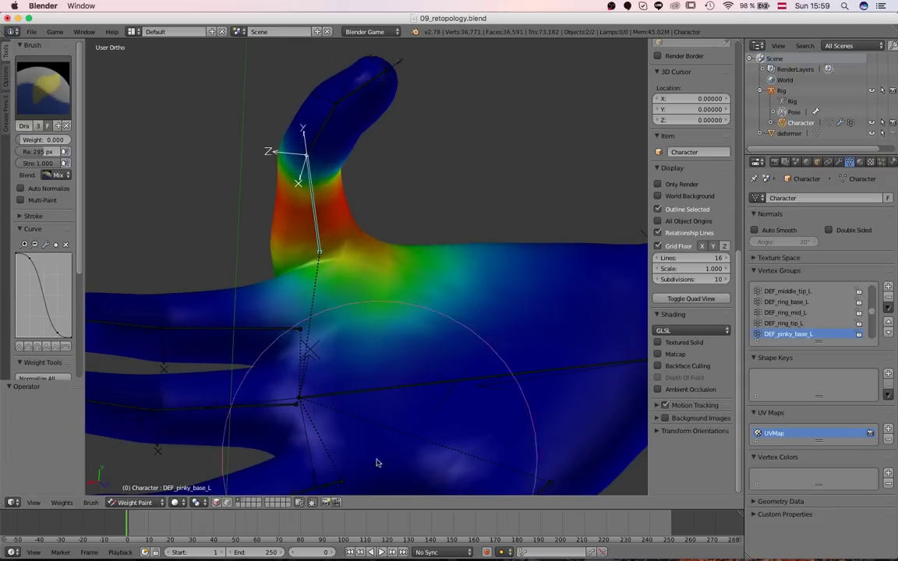
middle_drag(386, 378, 433, 316)
key(z)
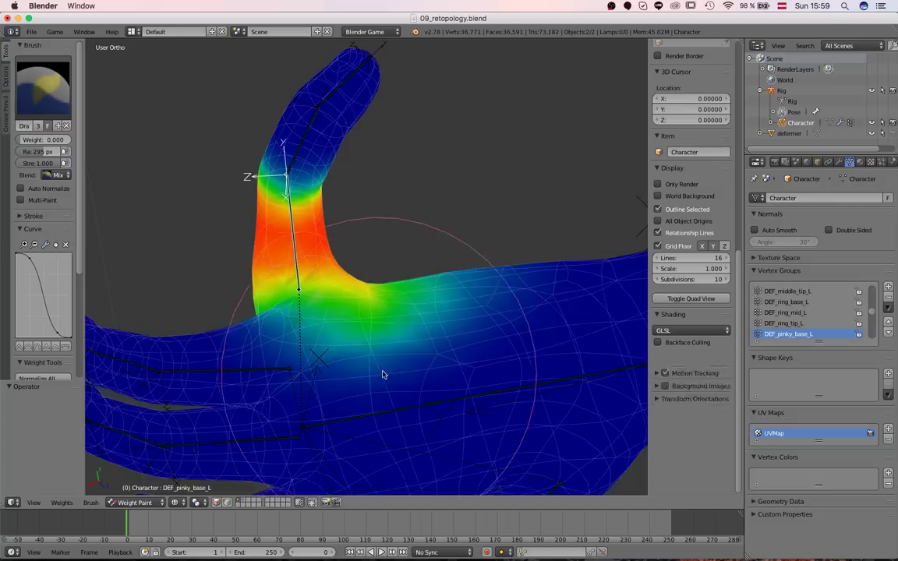
Lower the brush strength to 0.237 and paint weight 0.000 over the DEF_pinky_base_L falloff on the side of the hand
scroll(417, 344, up, 3)
mouse_move(387, 373)
middle_down()
mouse_move(417, 344)
mouse_move(411, 390)
mouse_move(377, 393)
middle_up()
scroll(425, 335, down, 1)
scroll(377, 393, down, 3)
middle_drag(377, 393, 409, 372)
scroll(418, 369, up, 3)
click(432, 365)
click(372, 371)
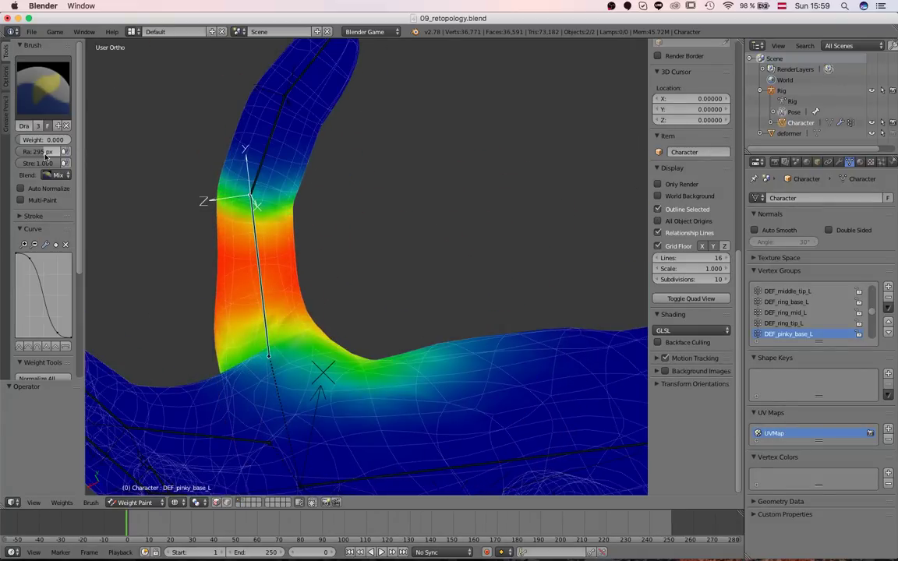
drag(461, 362, 382, 365)
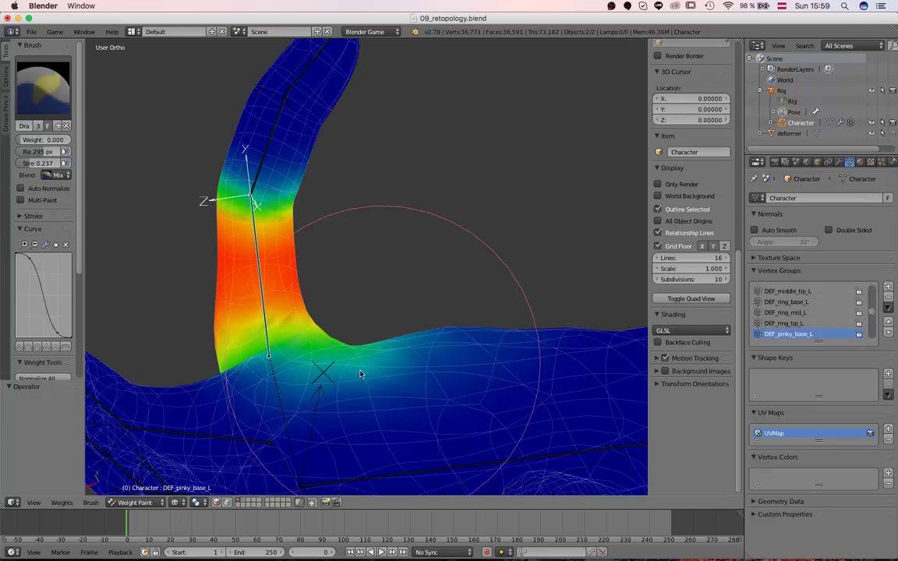
Clear the pinky base bone's rotation, select the DEF_index_base_L bone and rotate it 49.376°
middle_drag(373, 358, 388, 310)
key(alt+r)
mouse_move(284, 271)
middle_down()
mouse_move(262, 283)
mouse_move(275, 294)
mouse_move(353, 289)
mouse_move(460, 222)
mouse_move(461, 235)
middle_up()
mouse_move(187, 287)
middle_down()
mouse_move(457, 381)
mouse_move(366, 245)
mouse_move(380, 181)
middle_up()
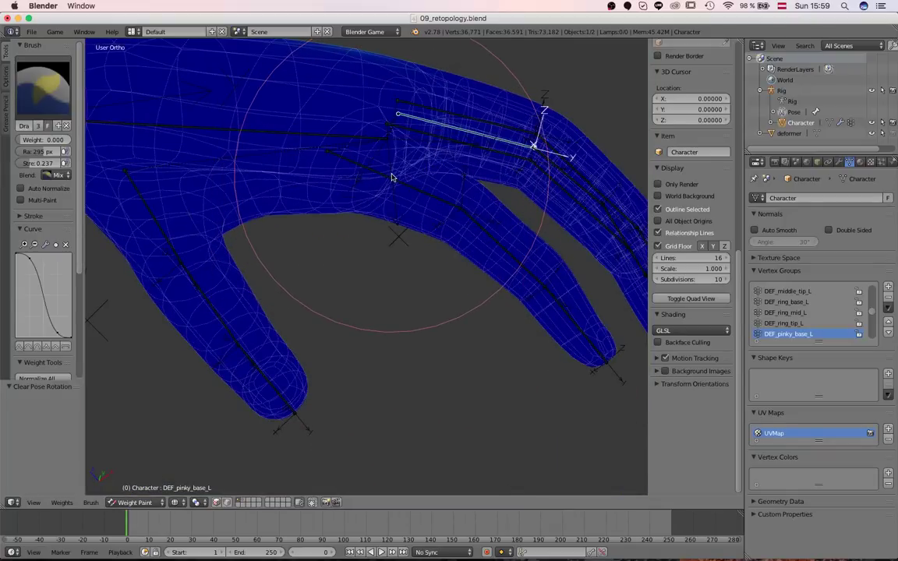
right_click(392, 181)
key(r)
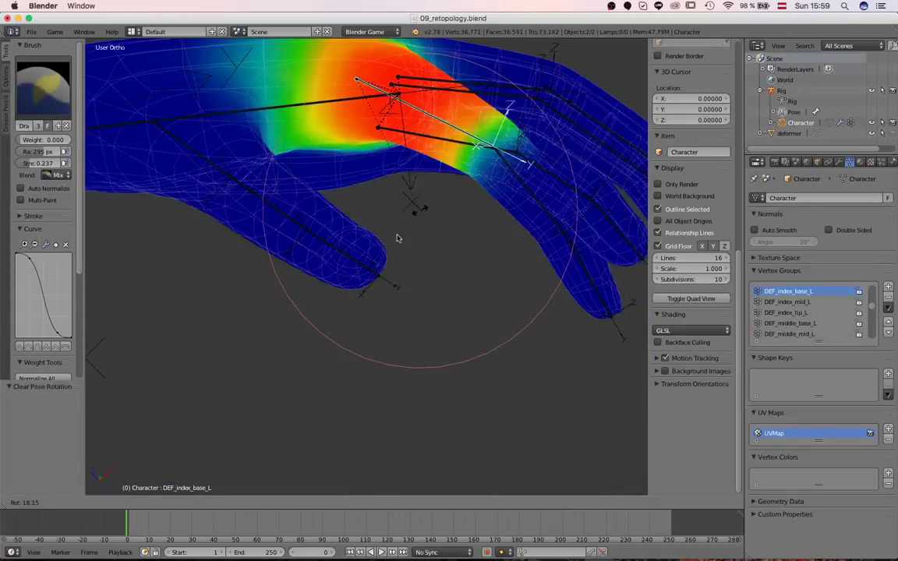
click(339, 284)
mouse_move(339, 285)
middle_down()
mouse_move(320, 125)
mouse_move(329, 220)
mouse_move(316, 140)
mouse_move(379, 266)
middle_up()
scroll(317, 140, up, 4)
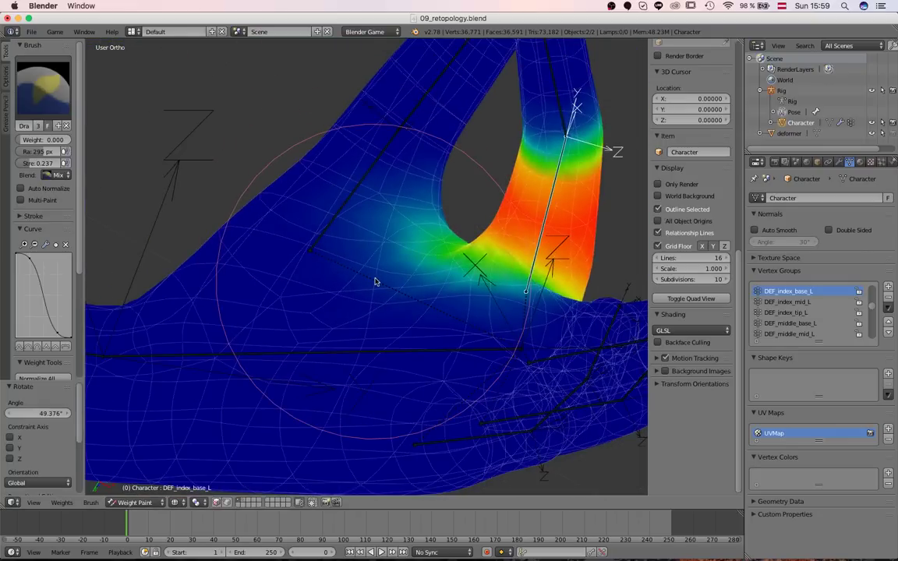
Paint away the index base bone's weight on the web towards the thumb and clear the bone's rotation
drag(402, 272, 145, 232)
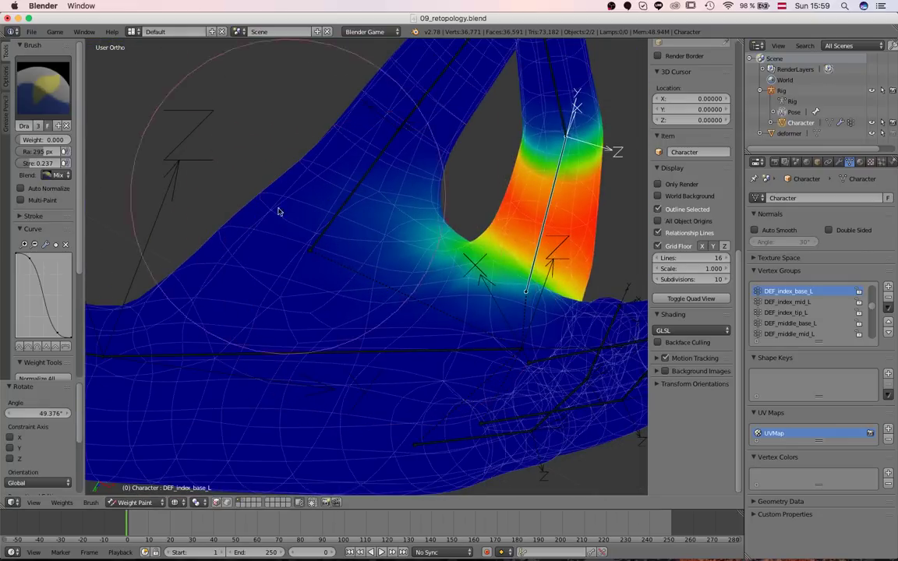
mouse_move(279, 228)
middle_down()
mouse_move(341, 194)
mouse_move(350, 274)
middle_up()
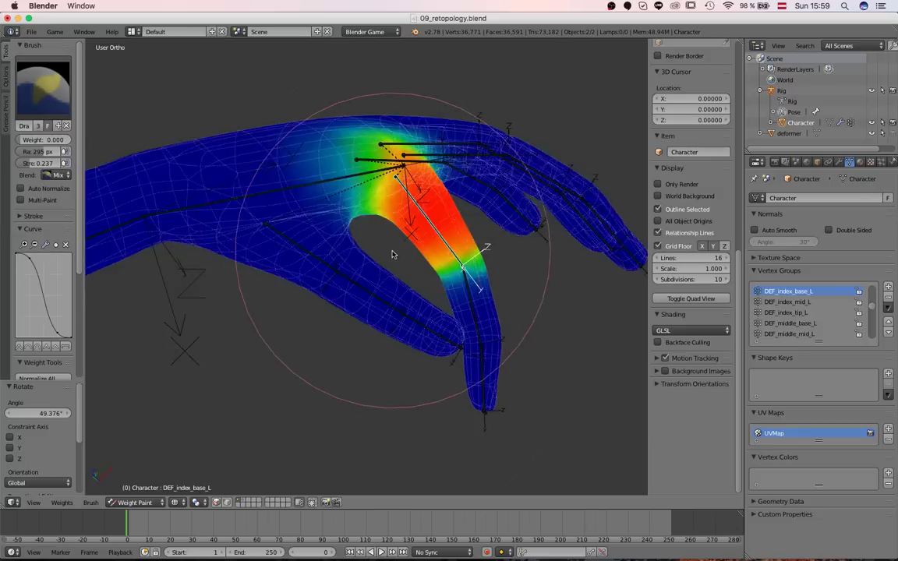
key(alt+r)
mouse_move(285, 250)
middle_down()
mouse_move(330, 349)
mouse_move(293, 352)
mouse_move(295, 370)
mouse_move(284, 226)
mouse_move(265, 374)
mouse_move(299, 371)
mouse_move(278, 292)
mouse_move(357, 274)
middle_up()
scroll(273, 296, up, 3)
scroll(357, 274, up, 1)
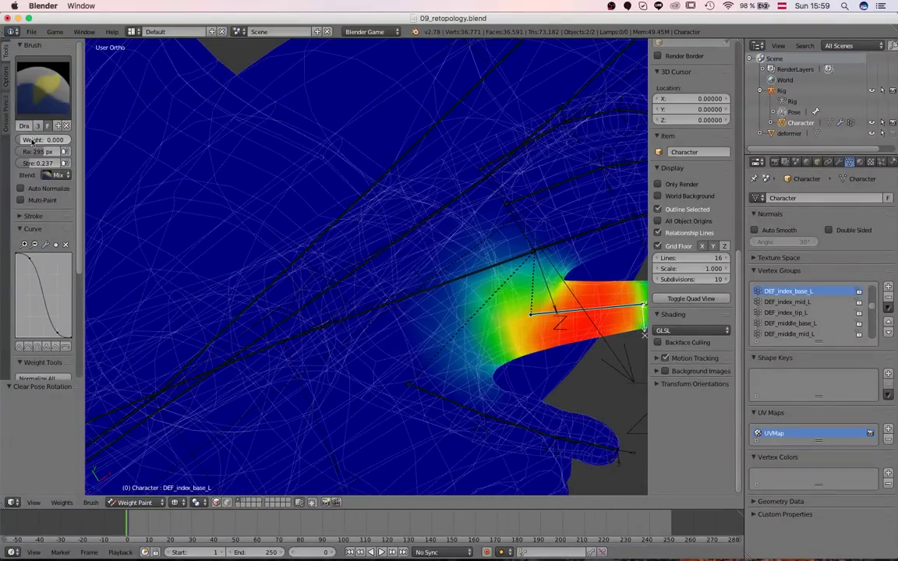
Set the paint weight to 1.000 and bring the legs into view
scroll(381, 353, down, 6)
middle_drag(392, 378, 381, 355)
shift+middle_drag(408, 417, 403, 328)
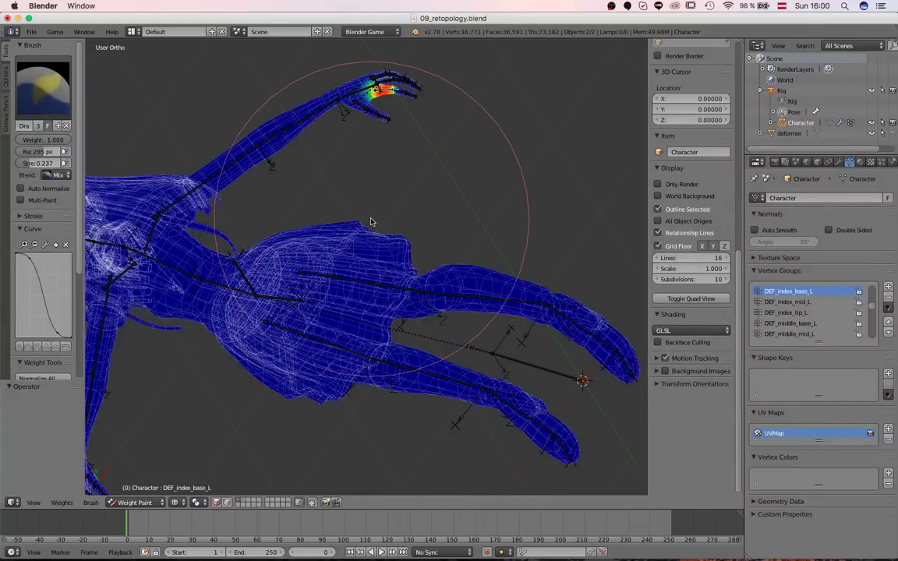
scroll(332, 345, up, 3)
scroll(330, 302, down, 2)
scroll(330, 302, up, 2)
Show the Character mesh in solid shading from the front and return it from Object Mode to Weight Paint mode
click(136, 503)
click(139, 489)
scroll(192, 362, down, 5)
key(KP_1)
key(z)
scroll(249, 295, up, 2)
click(154, 502)
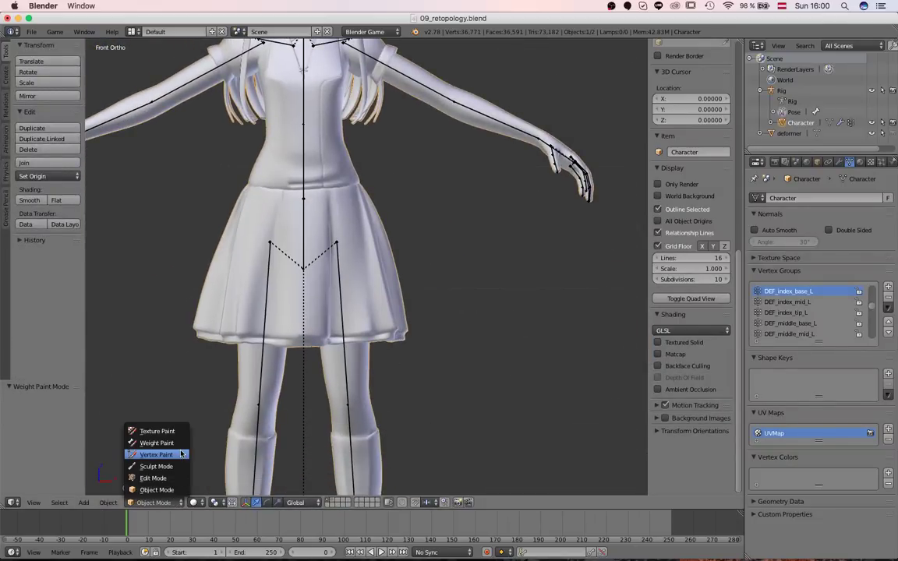
key(Return)
Select the DEF_thigh_L bone and examine its weights around the knee from the side
scroll(347, 363, down, 1)
right_click(347, 362)
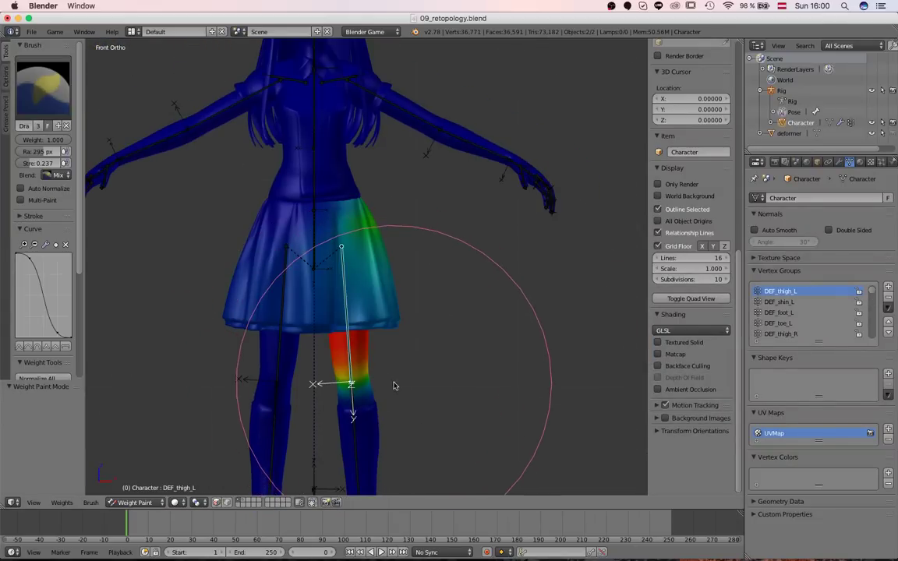
scroll(394, 385, up, 2)
key(KP_3)
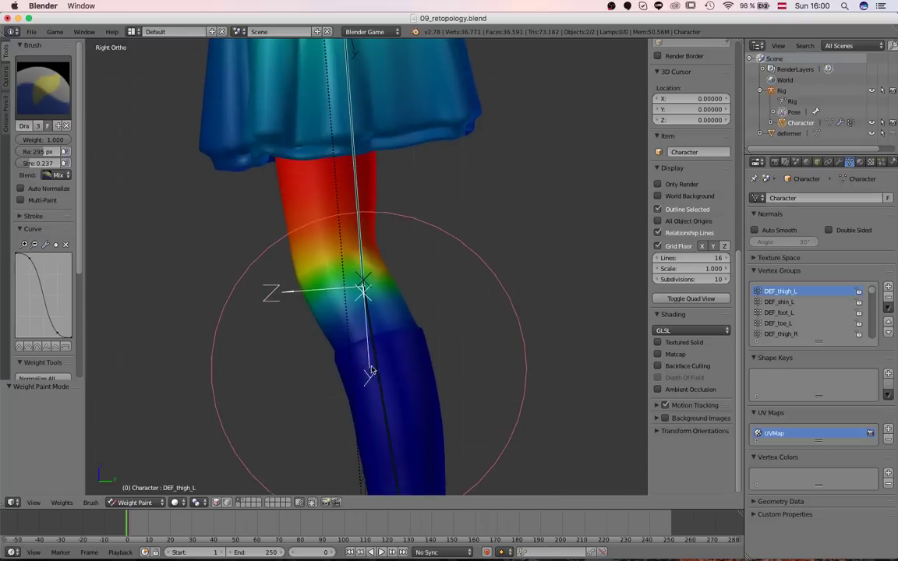
Rotate the DEF_shin_L bone about 139° backward and inspect the bent knee in Object Mode
right_click(381, 411)
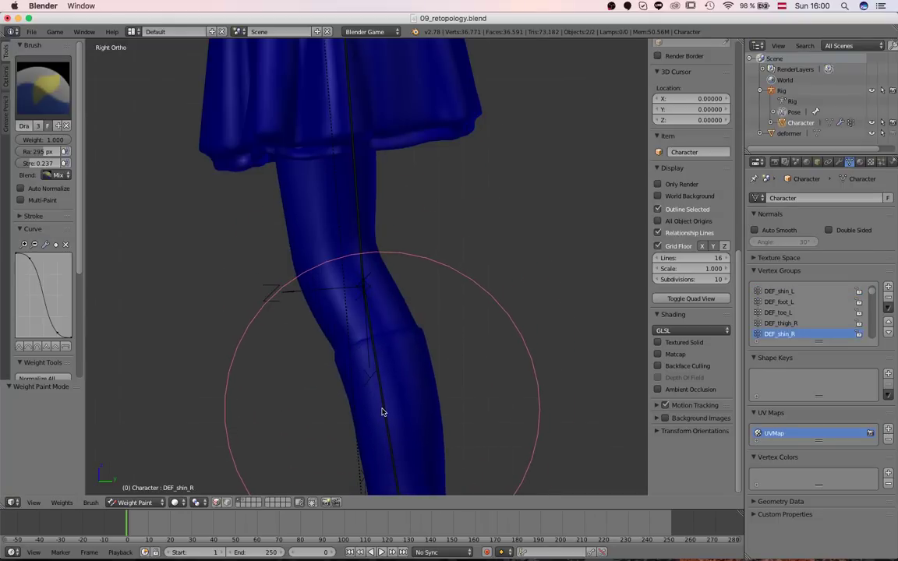
right_click(385, 411)
right_click(386, 411)
right_click(386, 411)
key(r)
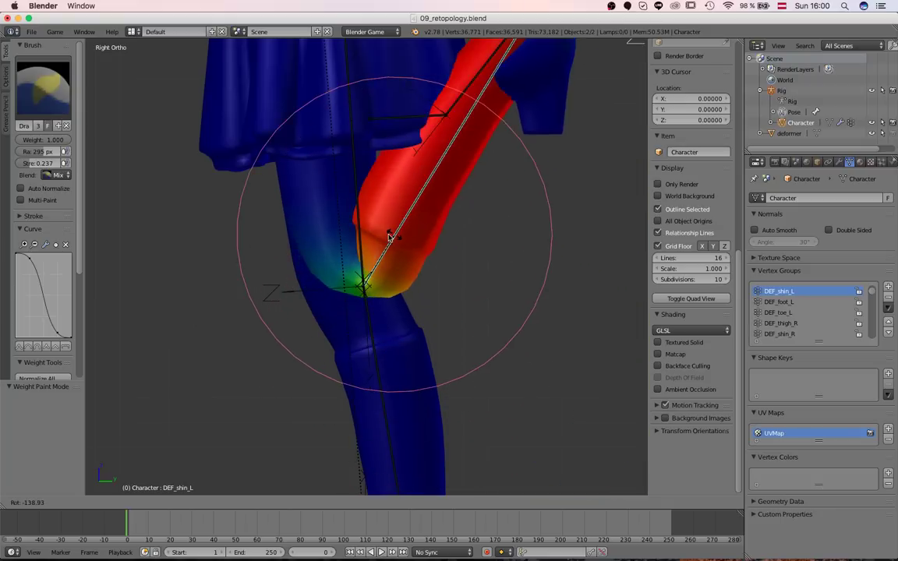
click(382, 238)
middle_drag(315, 287, 258, 452)
click(151, 505)
click(141, 487)
middle_drag(366, 321, 296, 257)
scroll(274, 215, down, 3)
scroll(397, 209, up, 2)
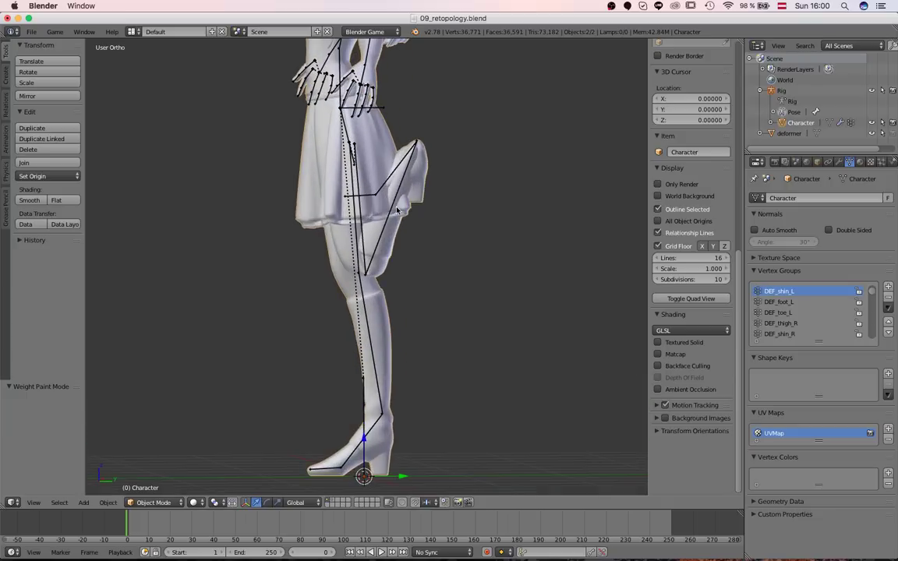
Select the rig in Pose Mode and clear the DEF_shin_L bone's rotation
right_click(395, 205)
key(ctrl+Tab)
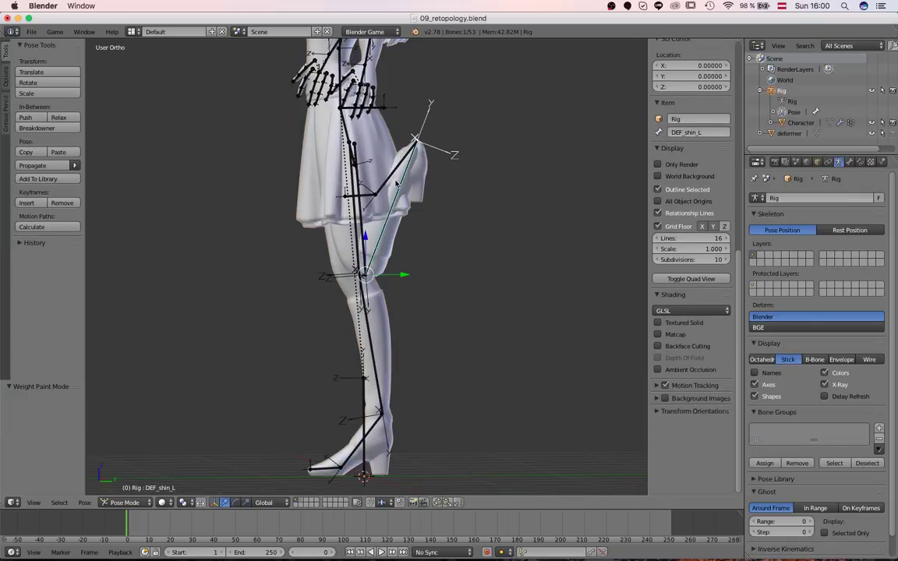
key(alt+r)
Select the DEF_foot_L bone and look through its bone properties
middle_drag(379, 415, 394, 431)
right_click(392, 439)
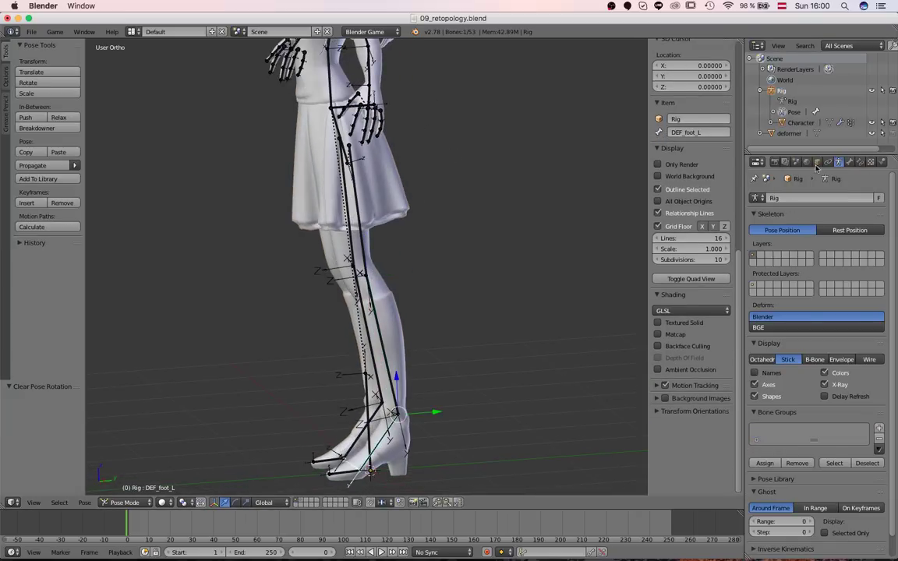
click(851, 163)
scroll(858, 351, down, 4)
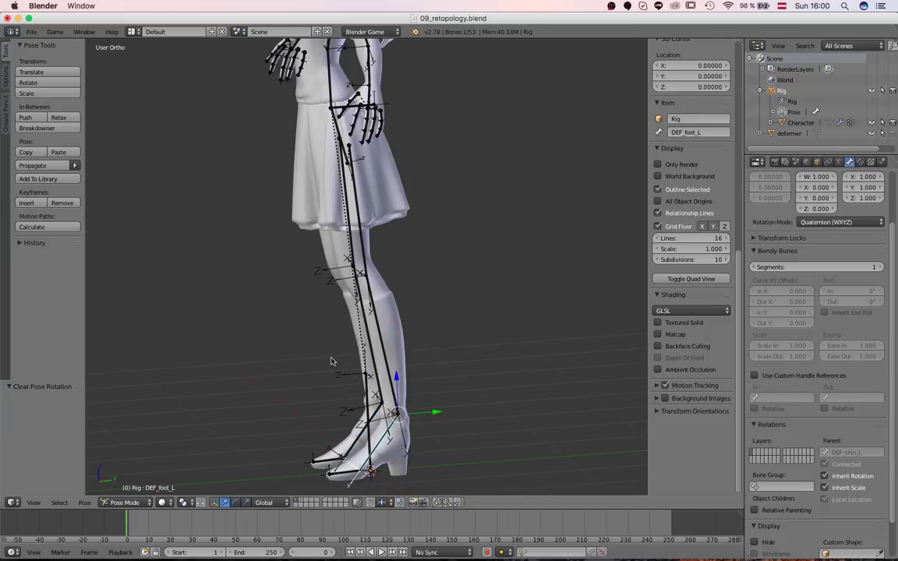
scroll(364, 416, down, 1)
scroll(387, 363, up, 1)
Select the DEF_shin_L bone, rotate it -126.005° in side view and inspect the knee up close
right_click(397, 371)
right_click(386, 371)
key(KP_3)
key(r)
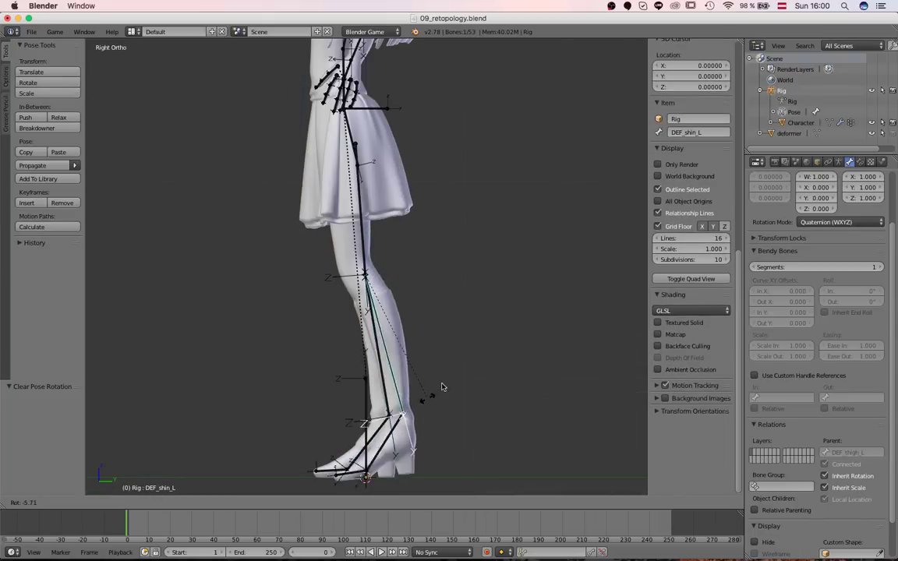
click(399, 209)
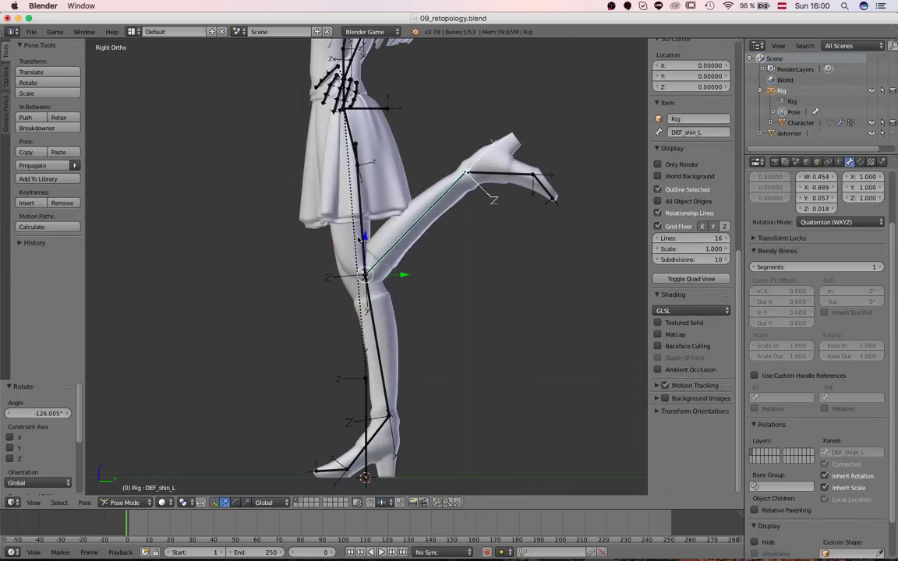
middle_drag(357, 234, 418, 234)
scroll(408, 241, up, 5)
middle_drag(374, 273, 292, 273)
Clear the shin's rotation, put the rig in Edit Mode and select the left knee joint at the end of DEF_thigh_L
key(alt+r)
key(Tab)
key(KP_3)
scroll(345, 308, up, 3)
right_click(344, 307)
shift+right_click(300, 258)
key(KP_3)
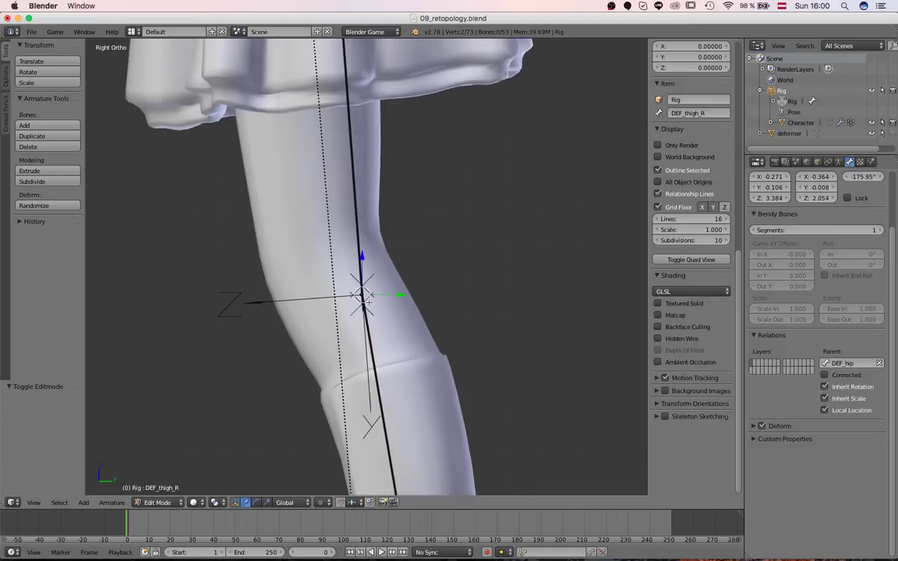
middle_drag(383, 310, 399, 330)
middle_drag(369, 297, 343, 309)
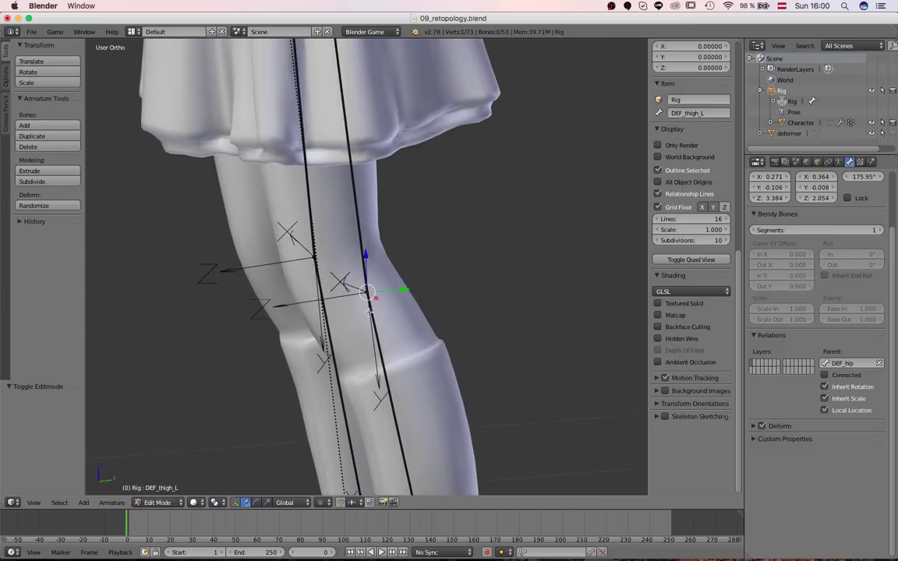
Extrude mirrored bones from the knee joints, moving the tip -0.259 along Y, then 0.034 in Y and -0.085 in Z
key(shift+e)
click(301, 331)
key(KP_3)
key(g)
key(y)
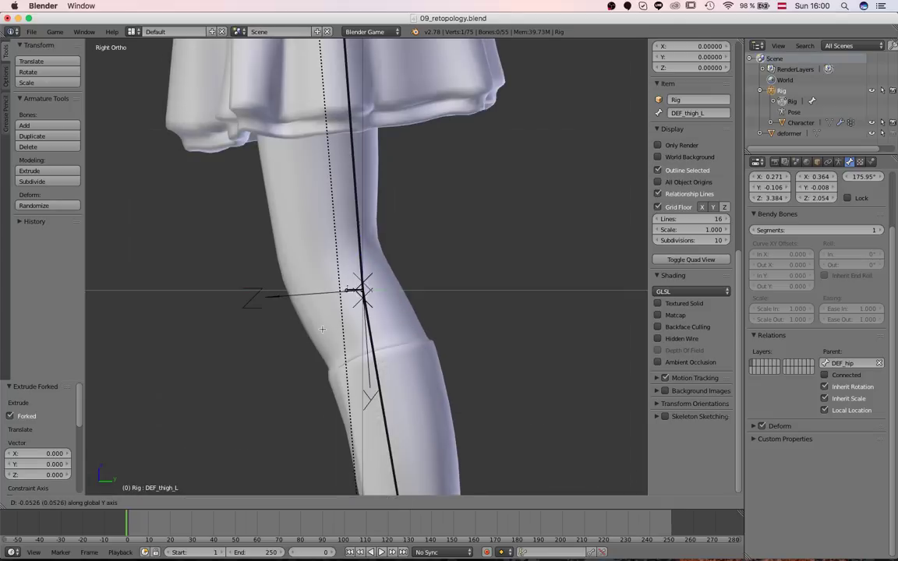
click(275, 332)
key(g)
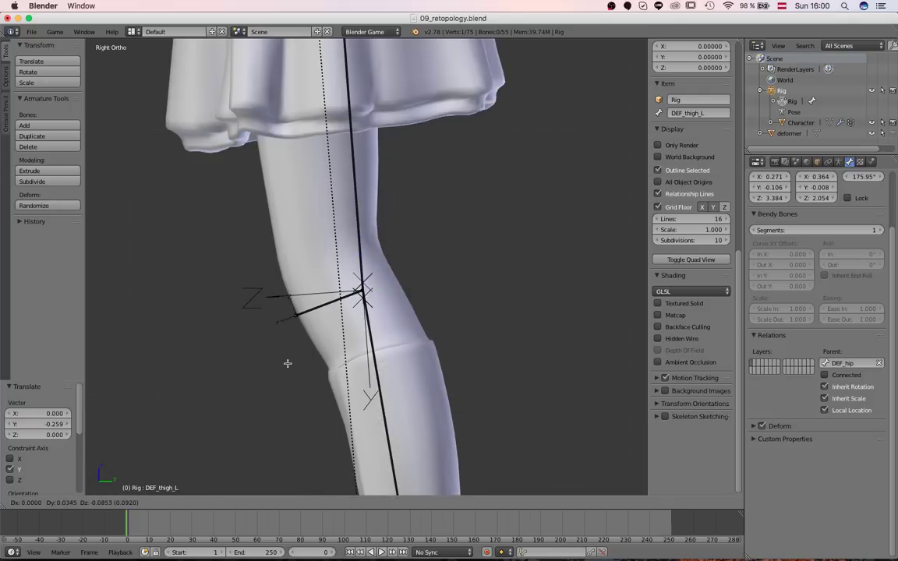
click(288, 363)
Rename the new left knee bone to DEF_knee_L
middle_drag(288, 363, 426, 328)
click(839, 162)
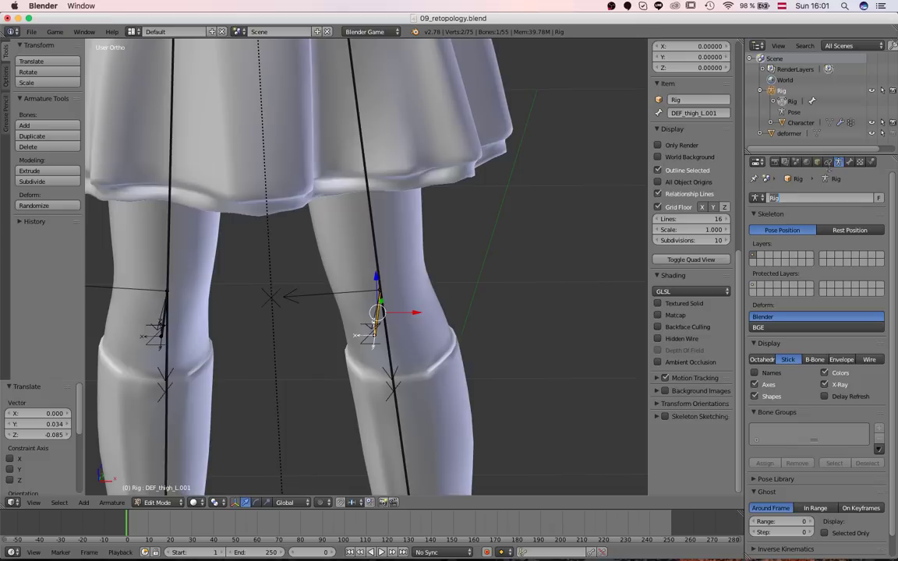
click(850, 161)
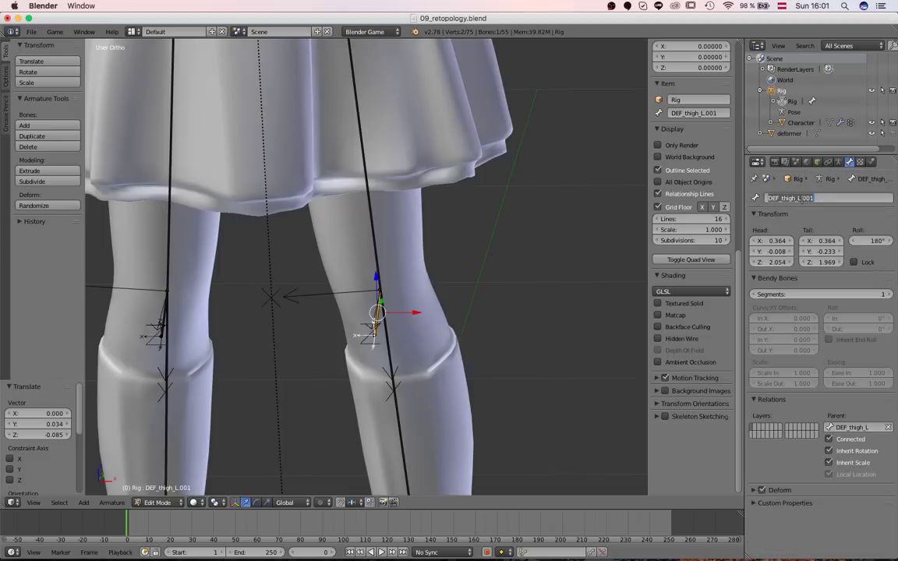
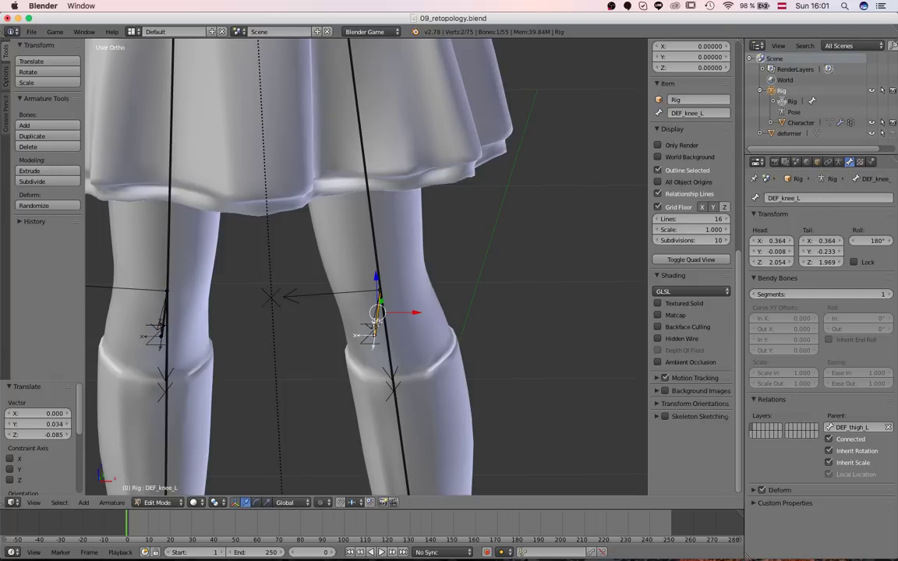
Leave the rig's Edit Mode, select the Character mesh and put it in Weight Paint mode
key(ctrl+Tab)
middle_drag(436, 330, 387, 333)
scroll(393, 350, up, 2)
right_click(352, 415)
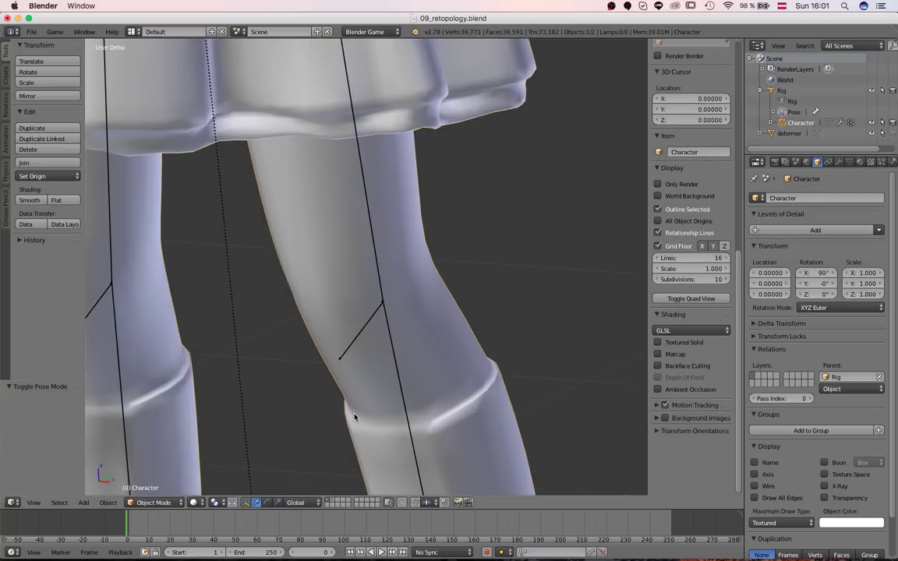
click(153, 502)
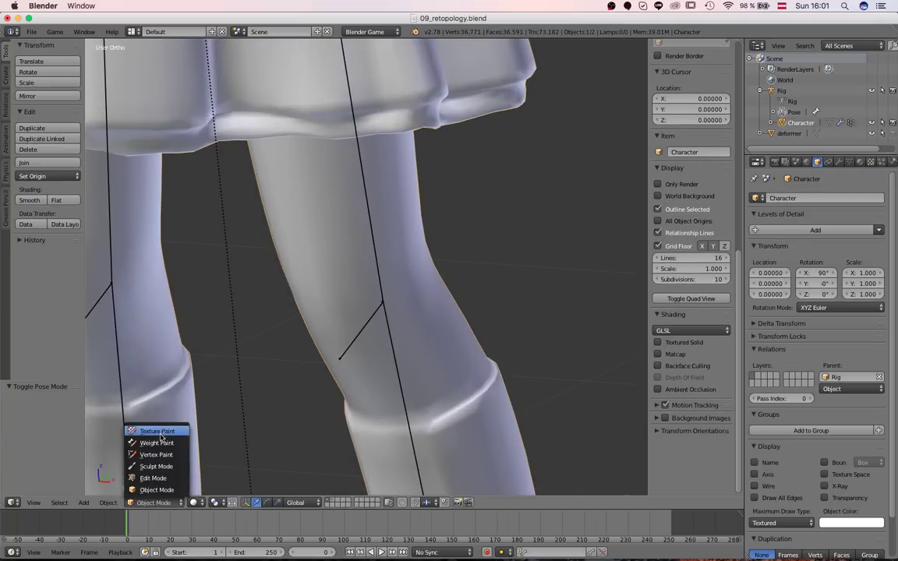
click(161, 445)
Select the DEF_knee_L bone for weight painting and view the legs from the front
scroll(343, 372, down, 4)
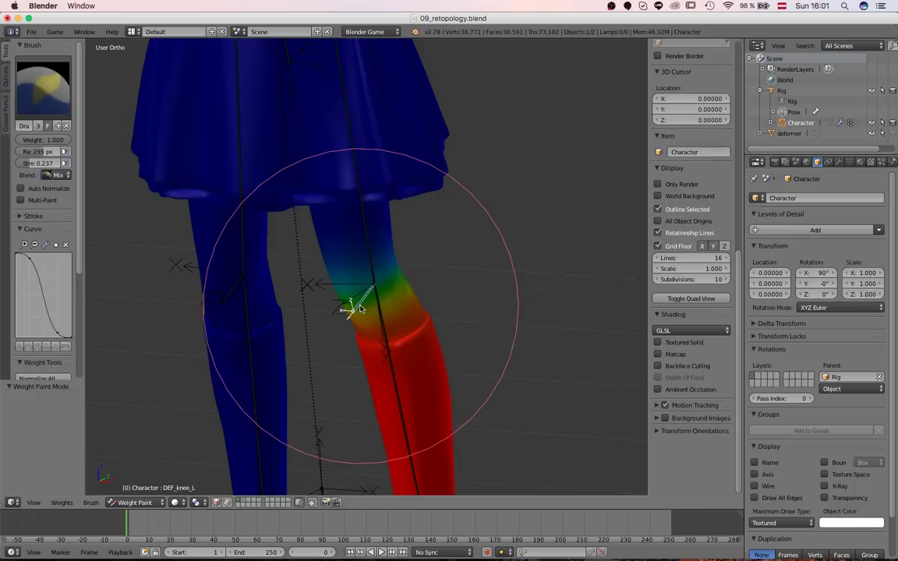
right_click(364, 301)
mouse_move(363, 298)
middle_down()
mouse_move(267, 124)
mouse_move(307, 123)
middle_up()
key(KP_1)
Set the brush radius to 210 px and paint a DEF_knee_L weight spot on the front of the left knee
scroll(443, 261, up, 5)
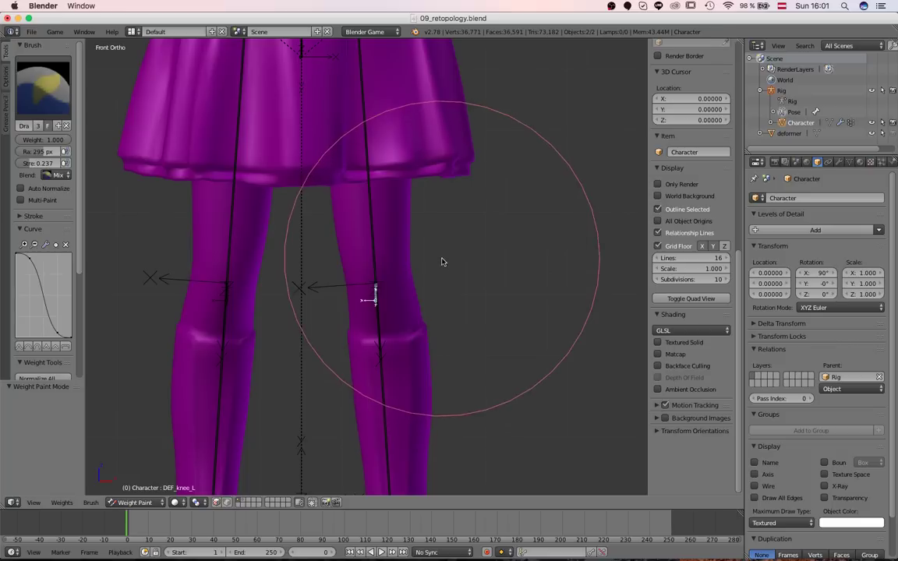
key(f)
click(380, 295)
scroll(173, 211, down, 1)
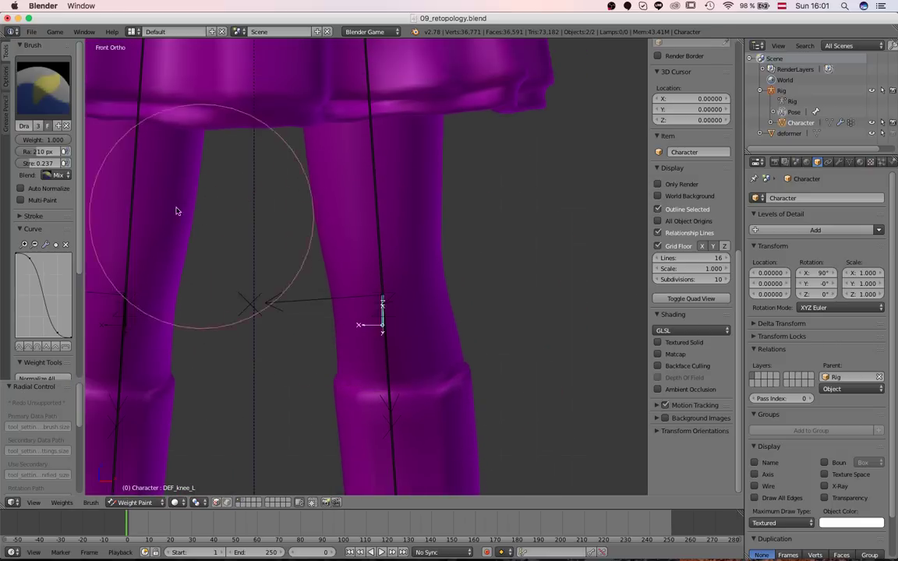
click(382, 311)
Select the DEF_knee_R bone to check its mirrored weights, and reselect DEF_knee_L in front view
middle_drag(157, 267, 165, 337)
right_click(169, 335)
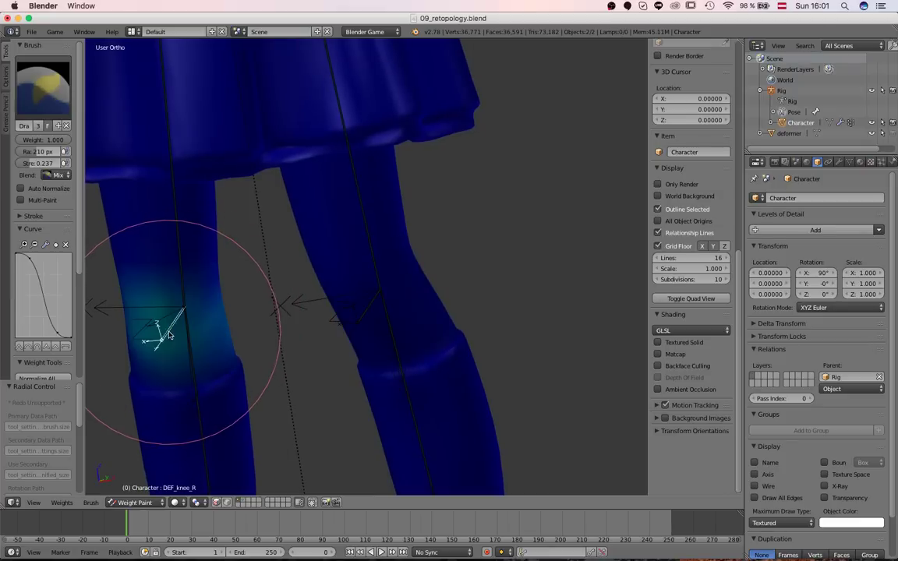
right_click(368, 316)
key(KP_1)
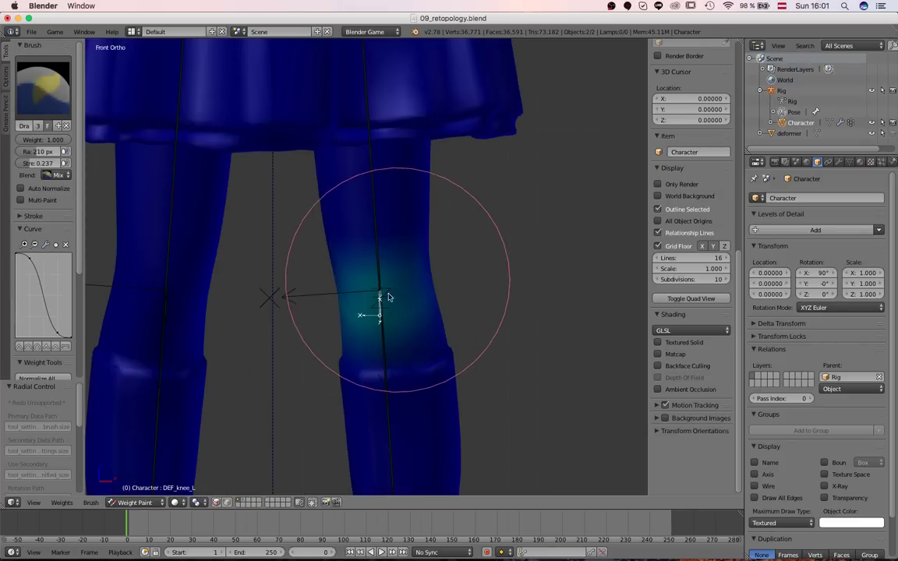
Select the DEF_shin_L bone and bend it by about -143° in right side view to test the knee
scroll(386, 305, up, 3)
scroll(415, 290, down, 4)
middle_drag(415, 290, 285, 292)
click(45, 90)
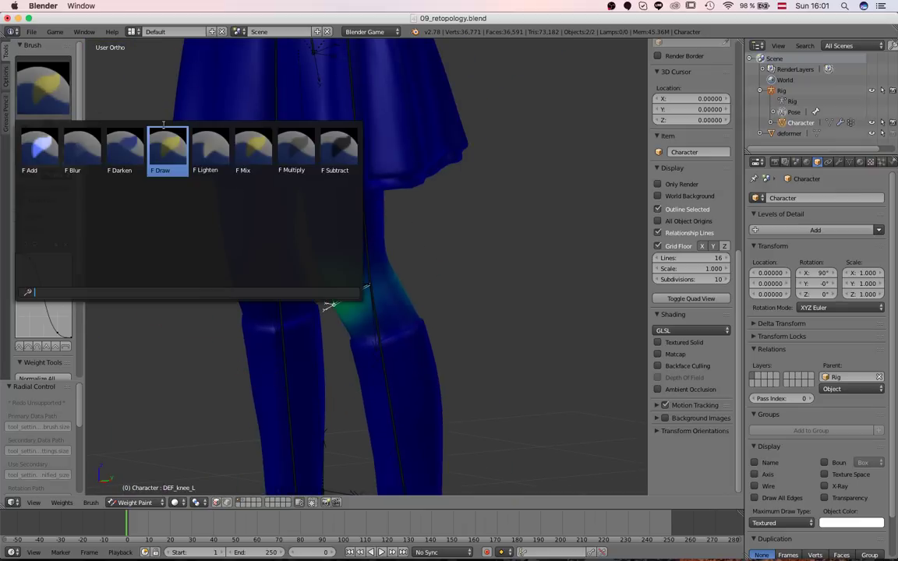
right_click(382, 349)
key(KP_3)
key(r)
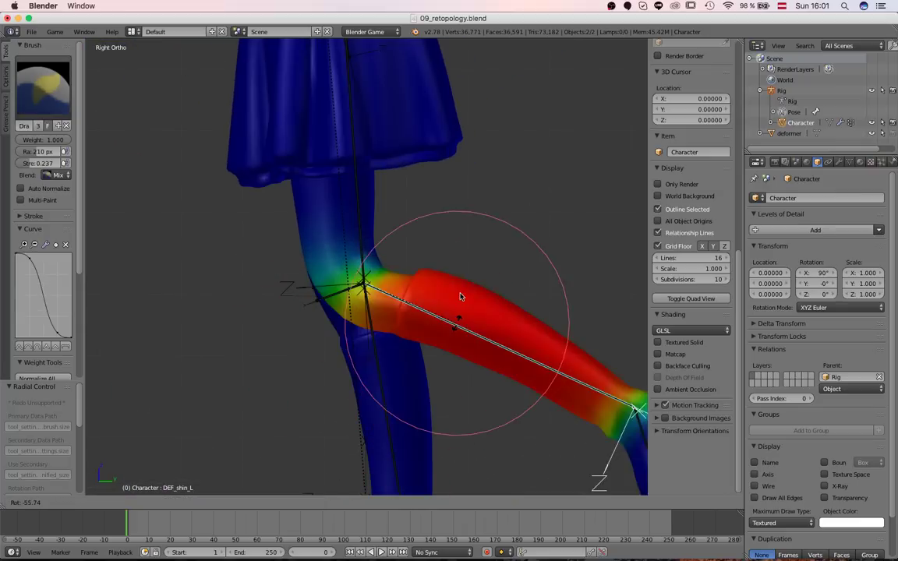
click(318, 306)
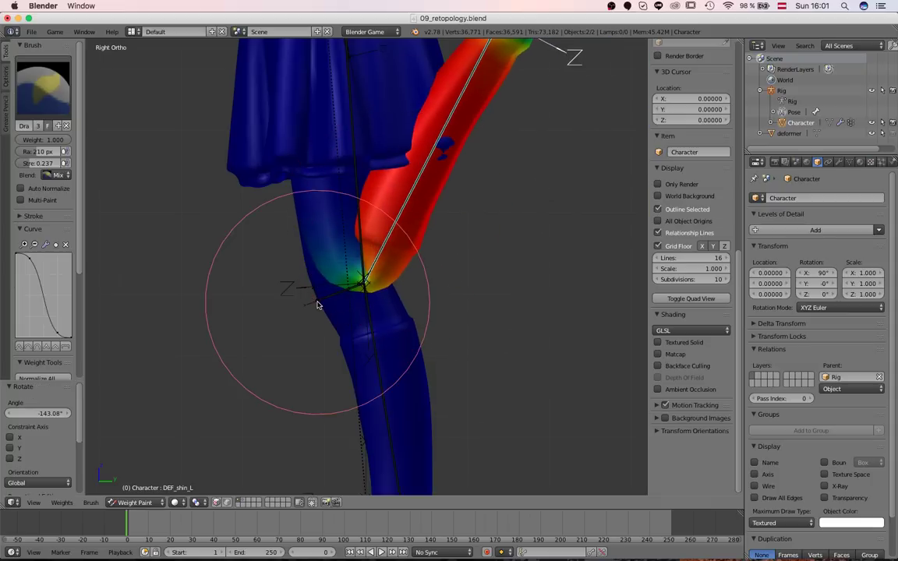
Select DEF_knee_L, try rotating it on the bent leg and inspect the knee deformation from several angles
right_click(318, 305)
key(r)
right_click(320, 304)
right_click(320, 304)
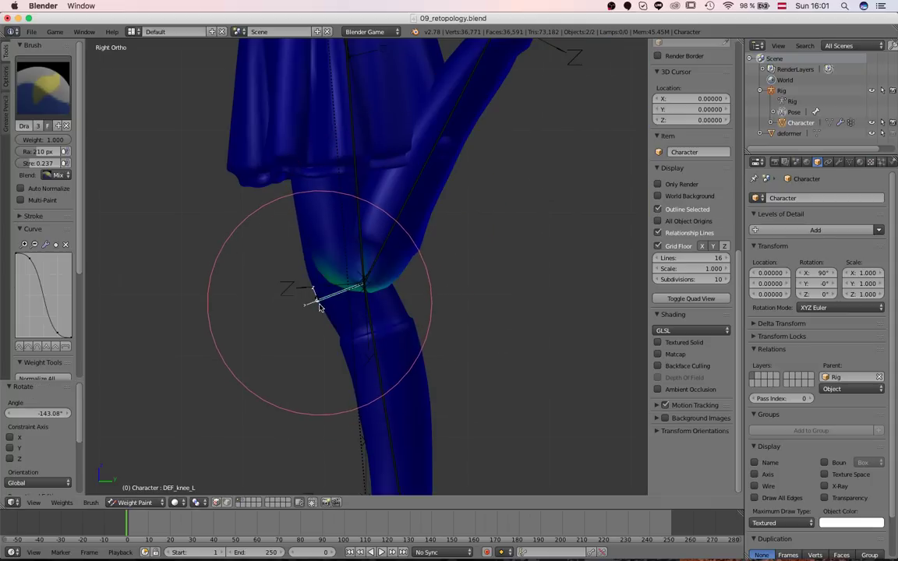
key(r)
click(374, 358)
middle_drag(374, 358, 287, 343)
scroll(341, 253, up, 3)
middle_drag(431, 217, 305, 285)
scroll(296, 276, up, 2)
mouse_move(296, 277)
middle_down()
mouse_move(330, 290)
mouse_move(279, 328)
mouse_move(301, 358)
mouse_move(423, 277)
mouse_move(318, 255)
mouse_move(265, 266)
mouse_move(281, 260)
mouse_move(292, 291)
middle_up()
scroll(279, 329, up, 2)
Clear the pose rotation of the DEF_shin_L bone
right_click(425, 266)
key(alt+r)
scroll(295, 308, down, 5)
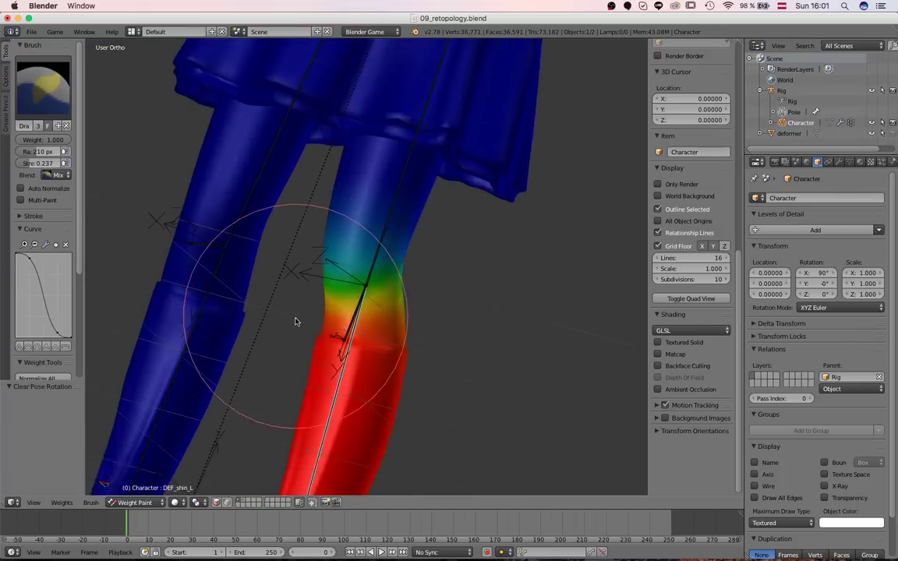
Reselect DEF_knee_L, view the back of the left knee and set the brush weight to 0
right_click(355, 323)
mouse_move(436, 267)
middle_down()
mouse_move(277, 261)
mouse_move(277, 274)
mouse_move(399, 289)
mouse_move(365, 339)
mouse_move(240, 307)
middle_up()
scroll(365, 339, up, 5)
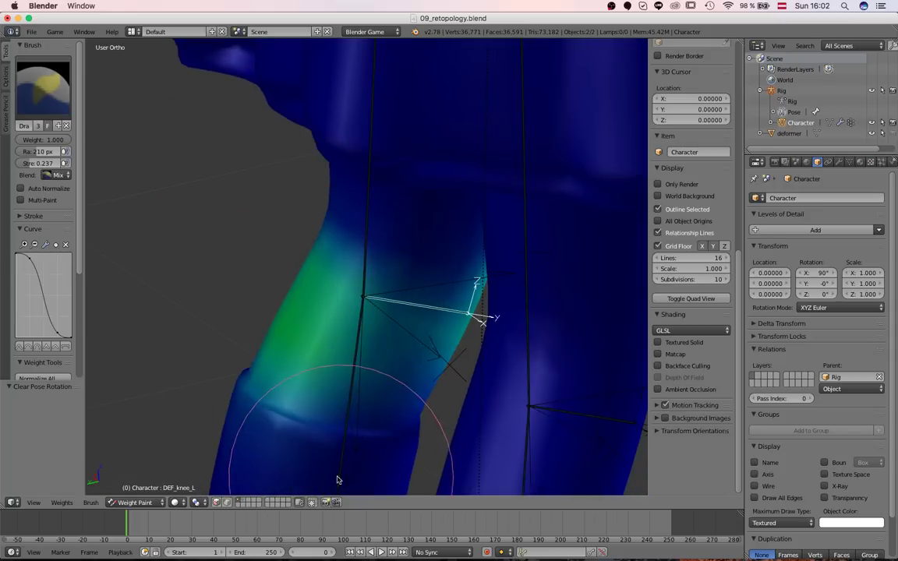
mouse_move(392, 399)
middle_down()
mouse_move(391, 385)
mouse_move(572, 372)
middle_up()
middle_drag(507, 335, 471, 334)
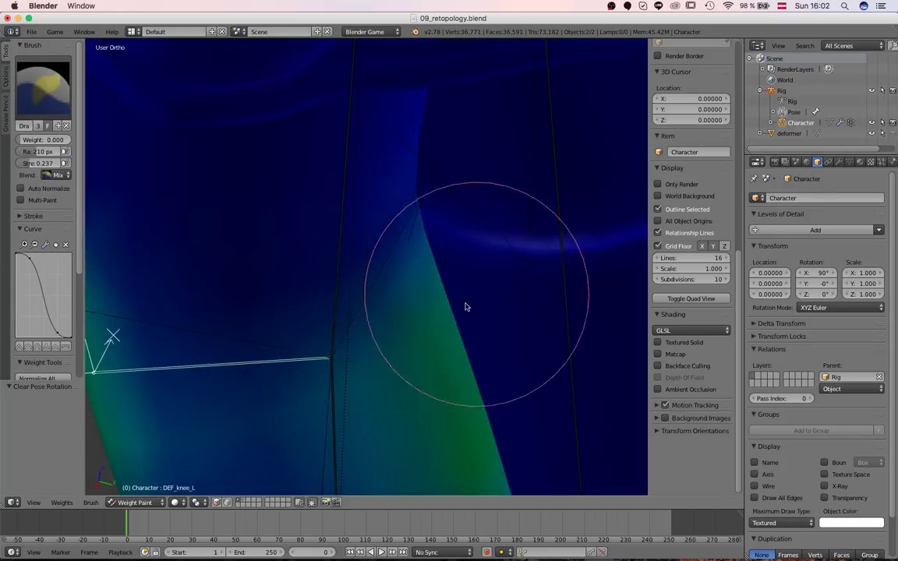
scroll(457, 315, down, 5)
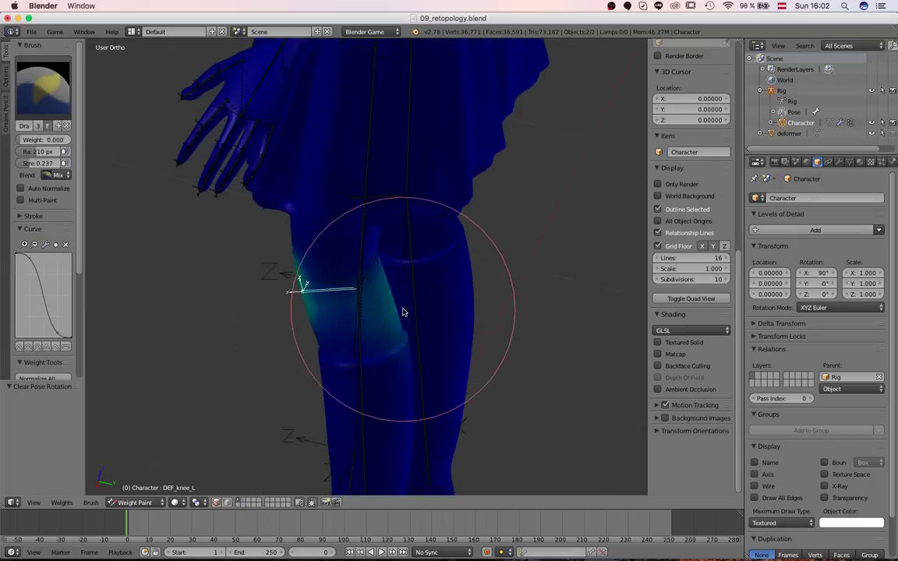
Set the brush strength to 1.000 and erase the DEF_knee_L weights from the back of the left knee
drag(34, 163, 69, 163)
mouse_move(257, 292)
middle_down()
mouse_move(339, 306)
mouse_move(359, 287)
middle_up()
mouse_move(442, 337)
middle_down()
mouse_move(427, 328)
mouse_move(312, 333)
mouse_move(115, 280)
mouse_move(282, 274)
middle_up()
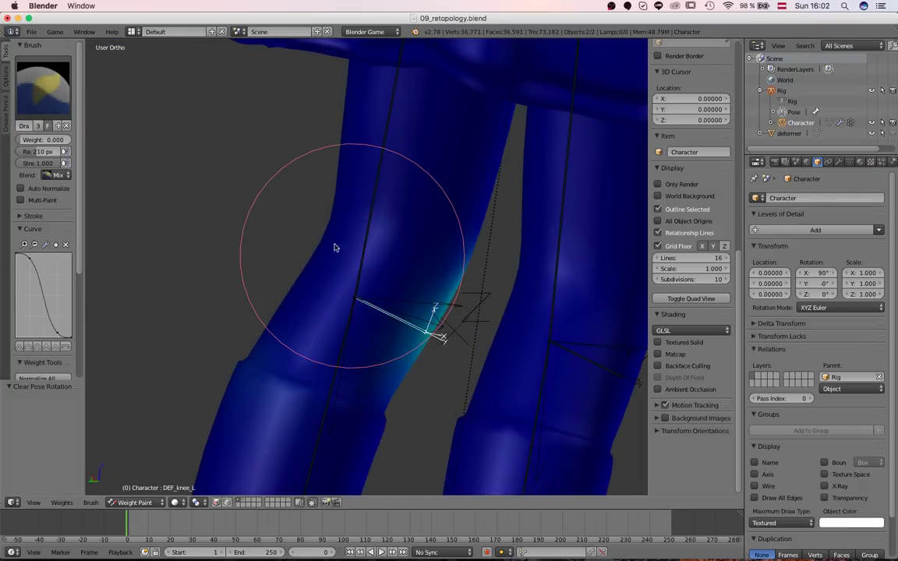
mouse_move(325, 253)
middle_down()
mouse_move(283, 301)
mouse_move(425, 311)
mouse_move(405, 226)
mouse_move(387, 287)
middle_up()
scroll(387, 287, up, 4)
scroll(301, 291, down, 5)
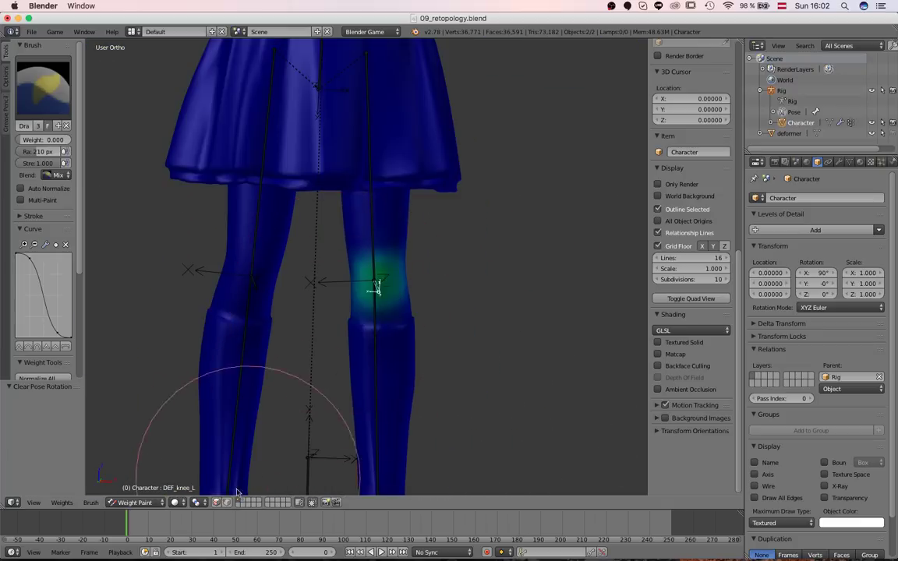
Leave Weight Paint mode and select the rig's DEF_foot_L bone in Pose Mode, viewed from the right side
click(156, 503)
click(139, 490)
scroll(398, 278, down, 3)
middle_drag(398, 278, 327, 351)
mouse_move(419, 342)
shift+middle_down()
mouse_move(427, 272)
mouse_move(372, 331)
shift+middle_up()
right_click(393, 365)
key(KP_3)
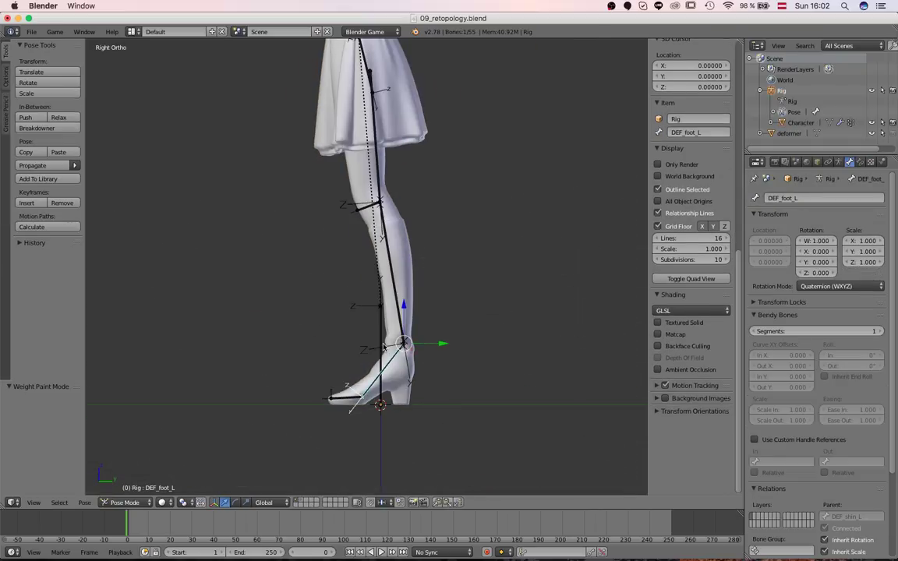
Test-rotate the DEF_foot_L and DEF_toe_L bones to check the shoe deformation, cancelling each rotation
shift+middle_drag(438, 358, 423, 279)
scroll(422, 279, up, 5)
key(r)
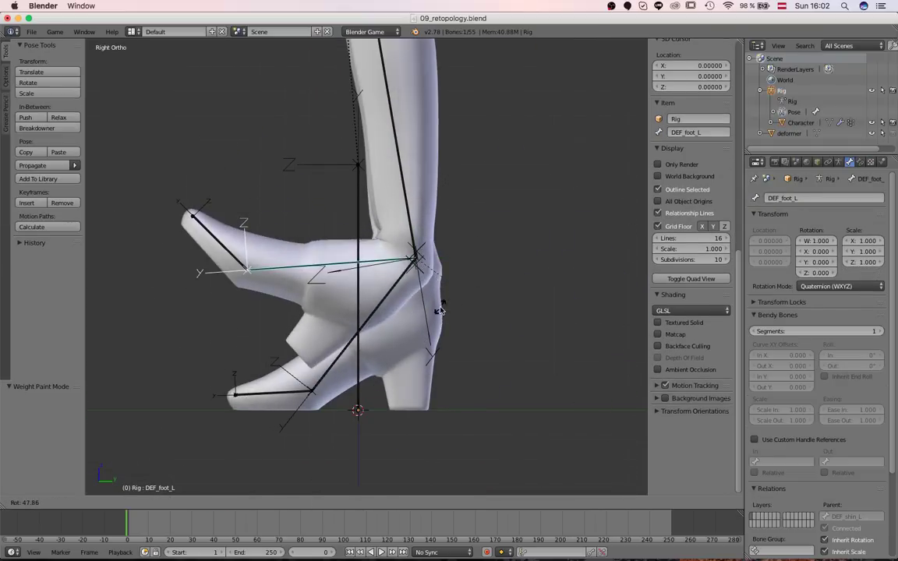
key(Escape)
right_click(282, 394)
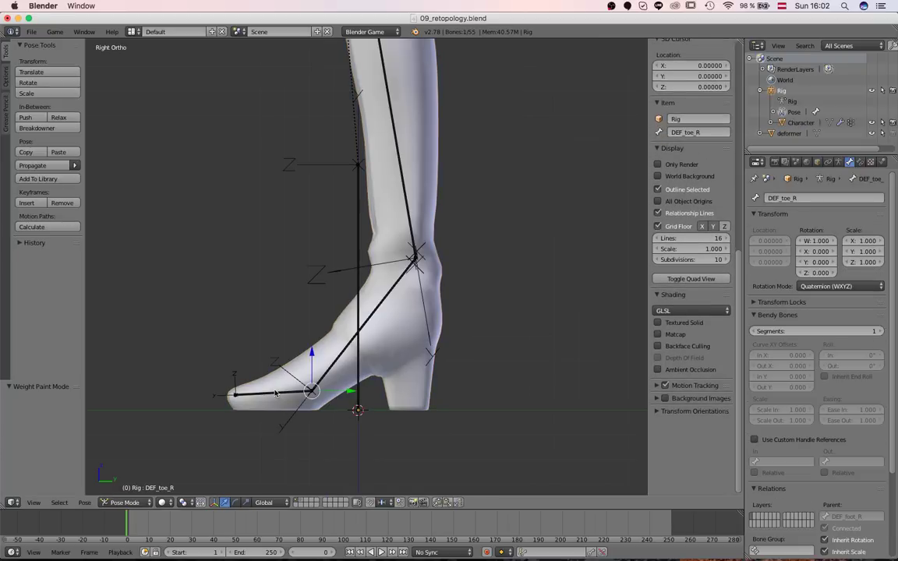
key(r)
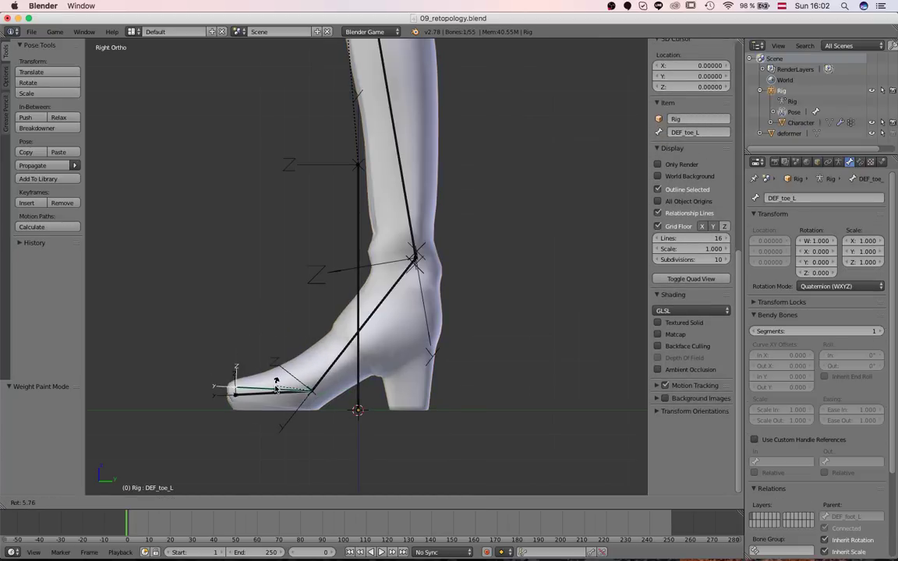
key(Escape)
Test-rotate the DEF_shoulder_L bone to check the shoulder deformation, cancel it and view the character from the front
scroll(262, 406, down, 4)
middle_drag(262, 405, 327, 341)
shift+middle_drag(279, 211, 351, 405)
scroll(377, 260, down, 4)
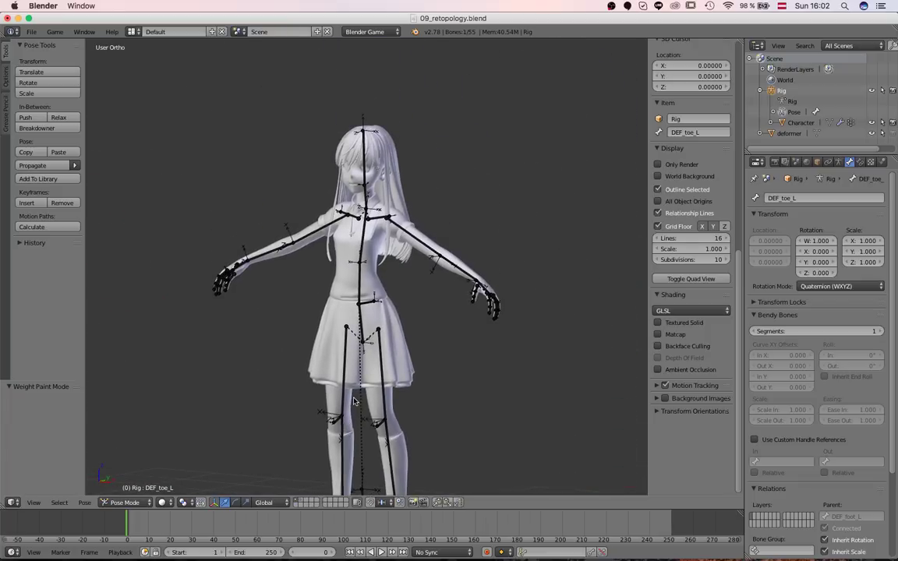
scroll(353, 402, up, 8)
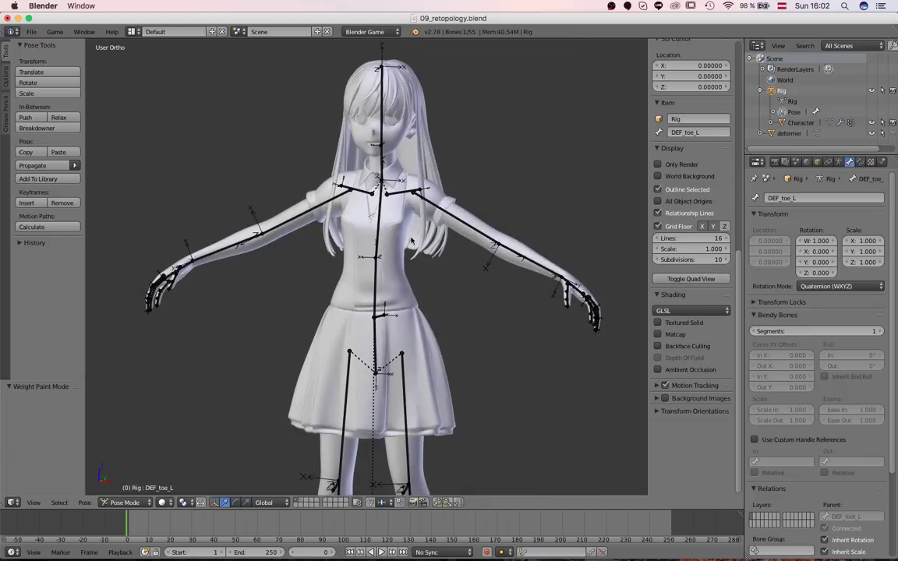
right_click(389, 403)
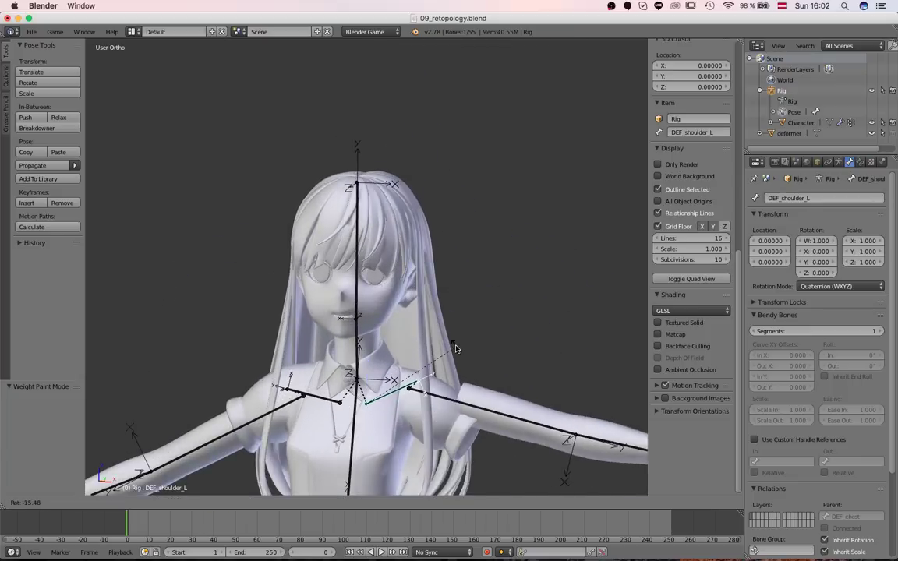
middle_drag(410, 308, 422, 325)
scroll(423, 324, down, 2)
key(KP_1)
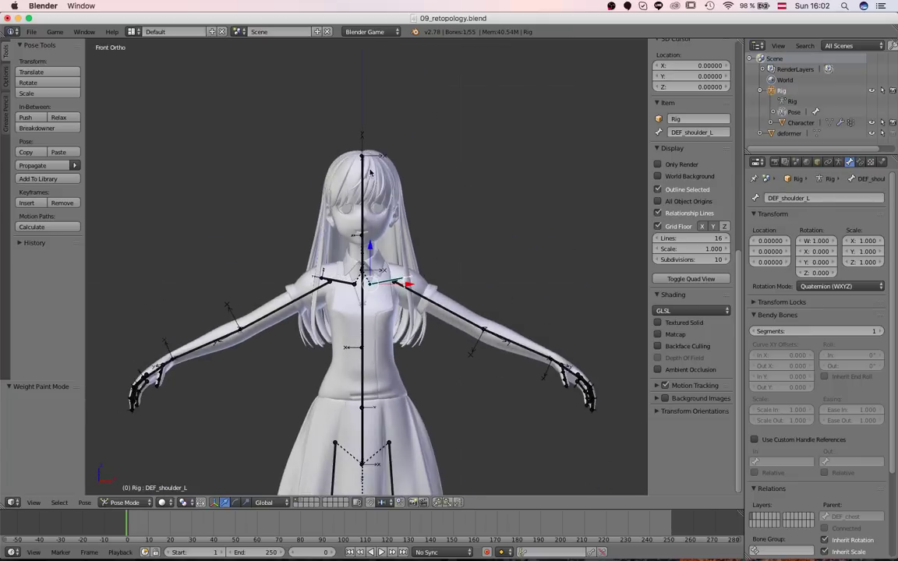
Select the DEF_head bone and test-rotate it to check the head and hair deformation, cancelling the rotation
right_click(364, 178)
right_click(366, 181)
key(r)
right_click(404, 196)
scroll(431, 348, down, 3)
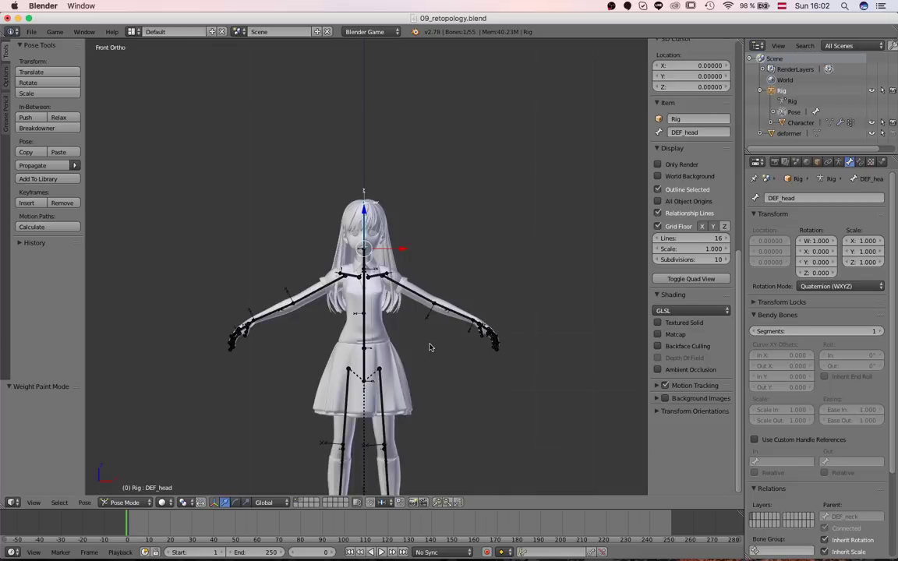
Examine the whole rigged character from the front and from an angled view
shift+middle_drag(431, 348, 430, 269)
middle_drag(430, 269, 378, 320)
scroll(351, 341, up, 5)
scroll(351, 338, down, 3)
scroll(377, 321, up, 3)
scroll(378, 324, down, 4)
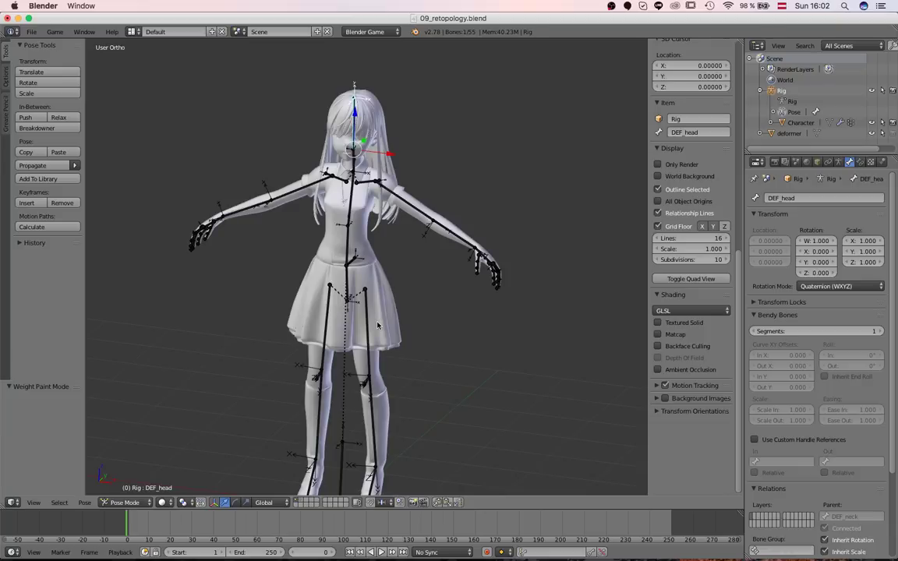
key(KP_1)
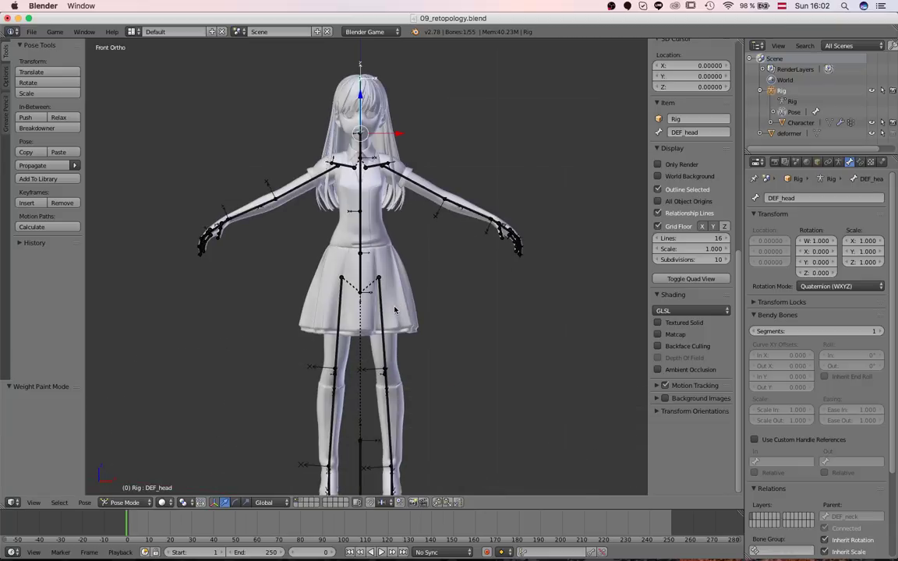
scroll(394, 310, up, 2)
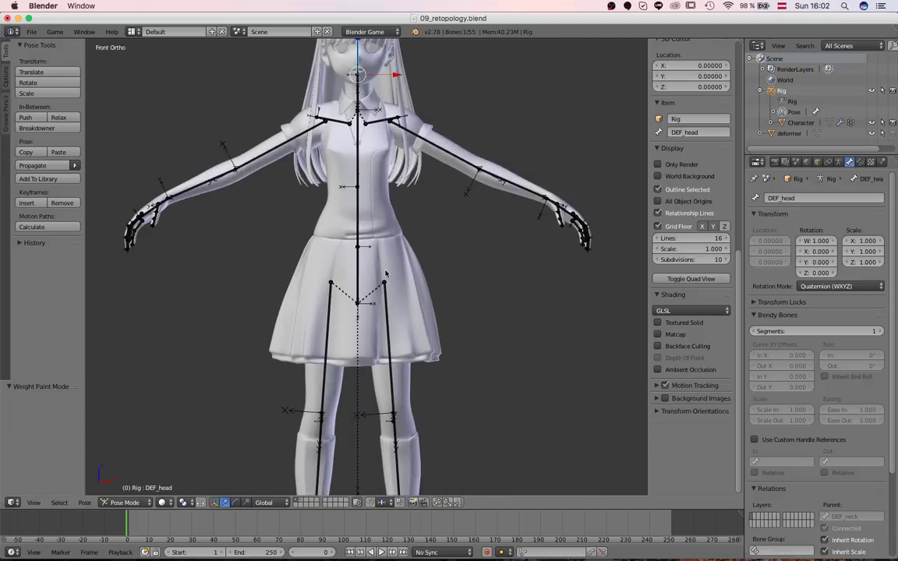
scroll(386, 274, down, 1)
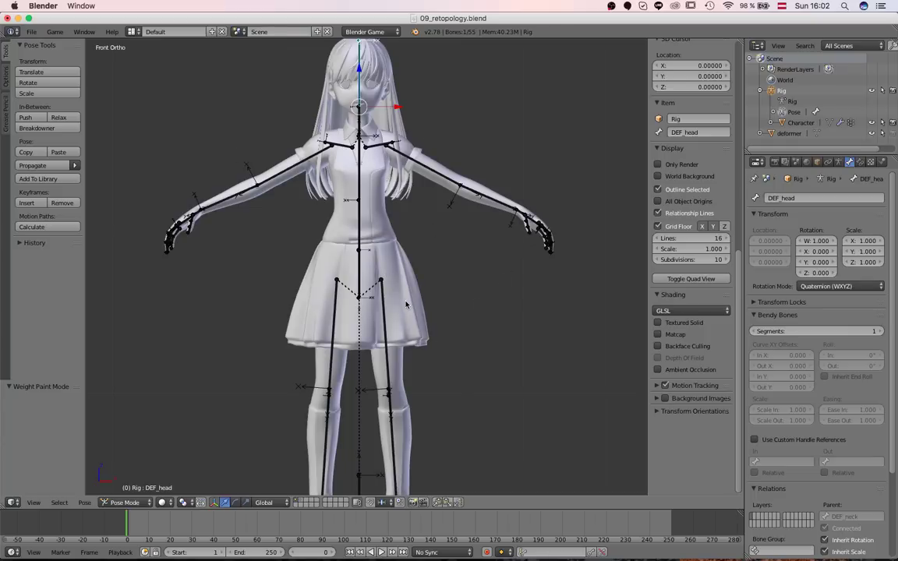
scroll(405, 306, down, 2)
scroll(405, 311, up, 3)
scroll(404, 316, down, 1)
scroll(411, 303, down, 1)
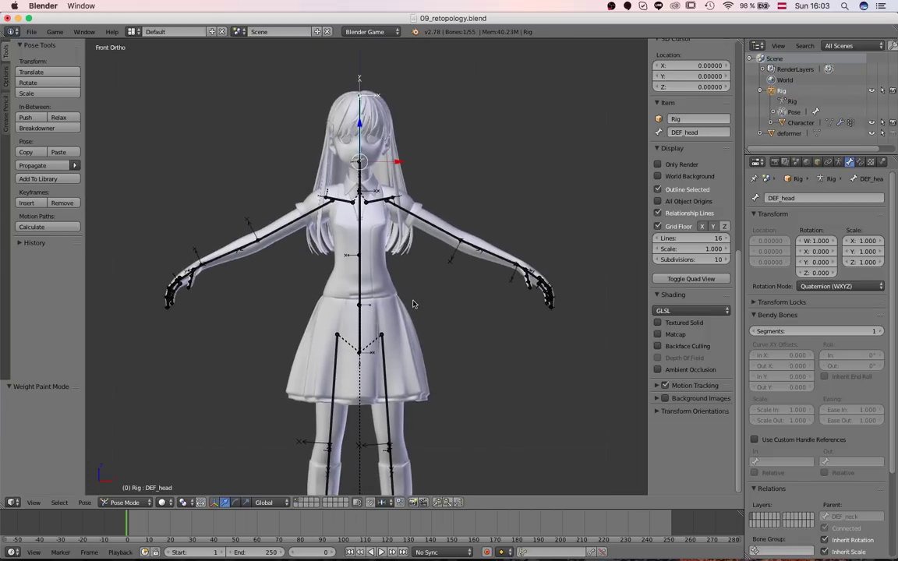
middle_drag(415, 301, 394, 335)
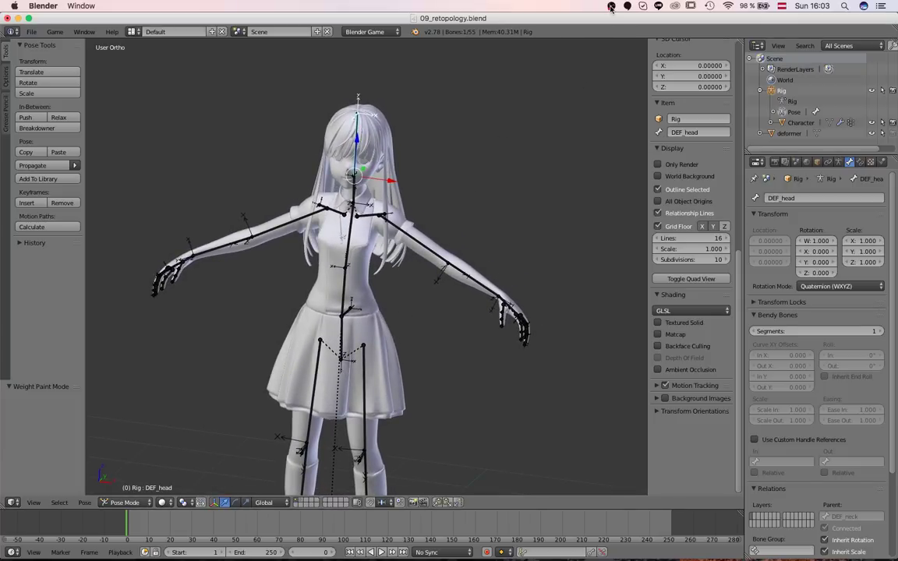